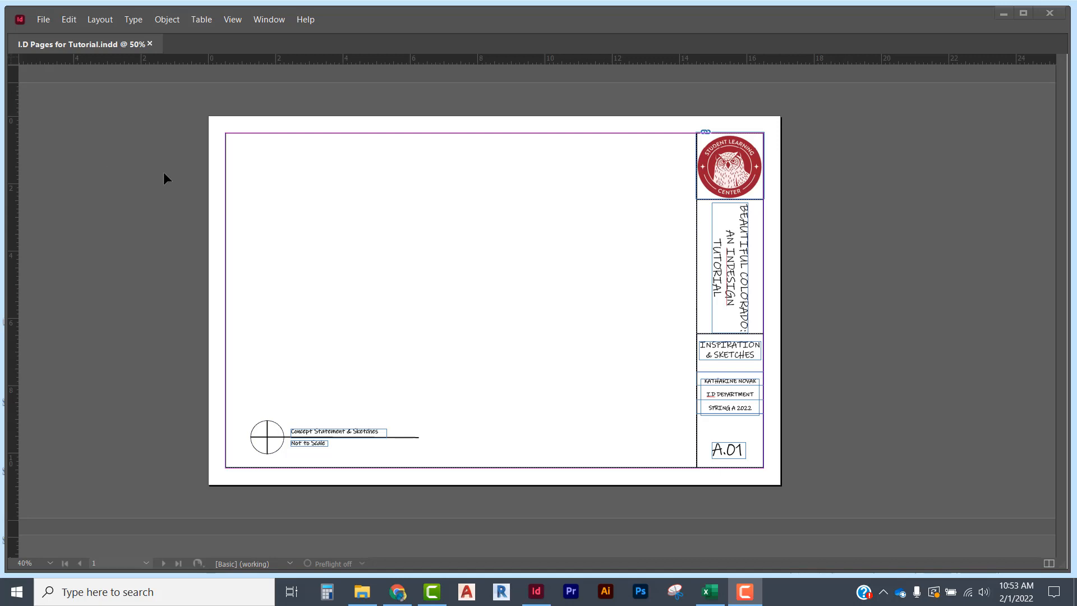
- Examine the sample layout pages, from the title block sheet through the client profile page to the furniture, flooring and lighting board
scroll(118, 355, down, 2)
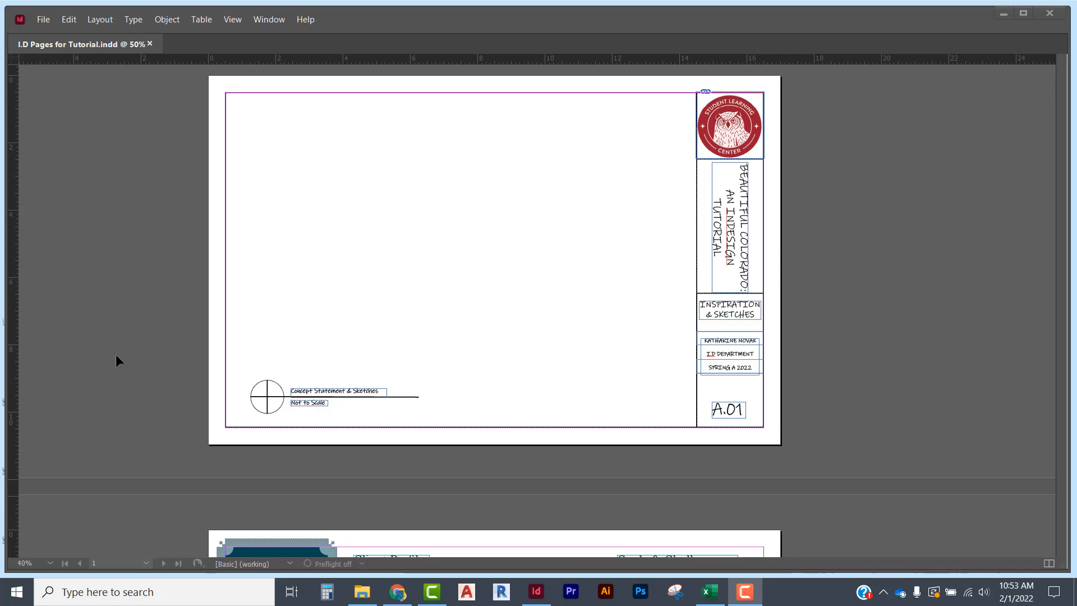
scroll(116, 355, down, 7)
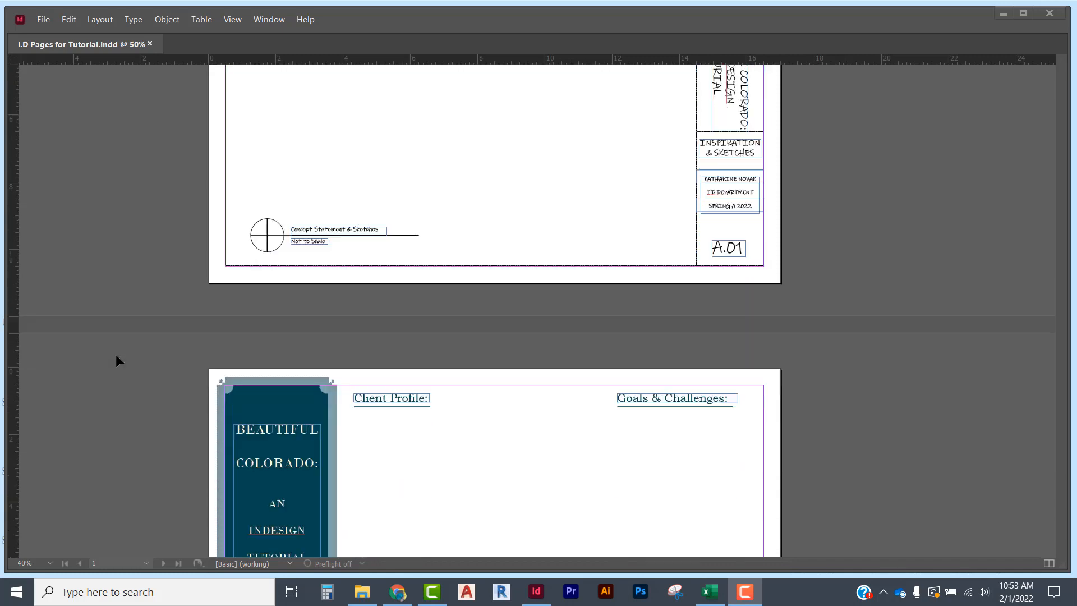
scroll(116, 354, down, 2)
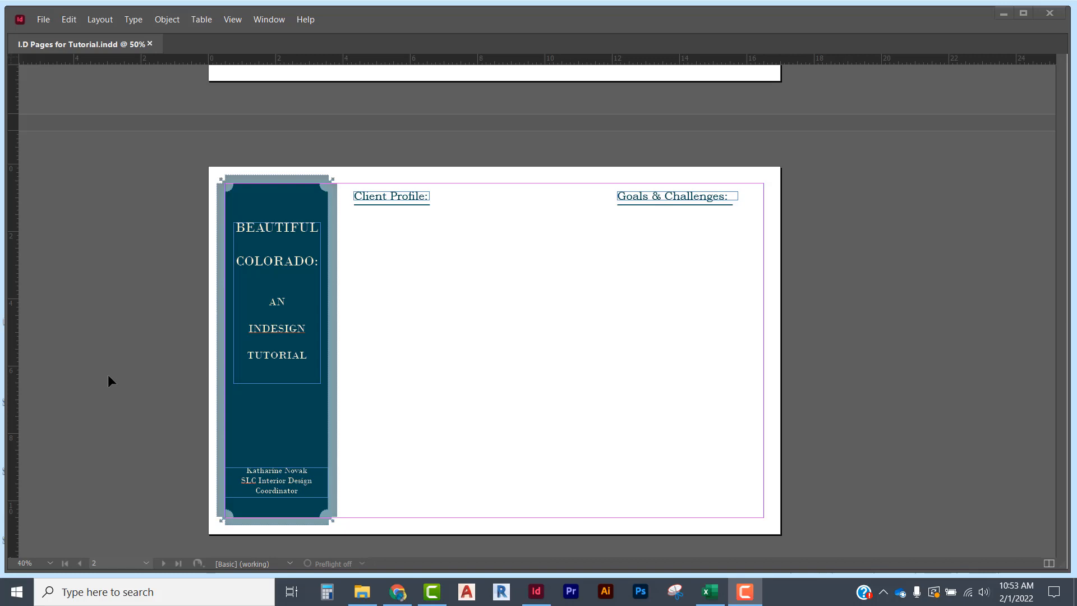
scroll(112, 371, down, 12)
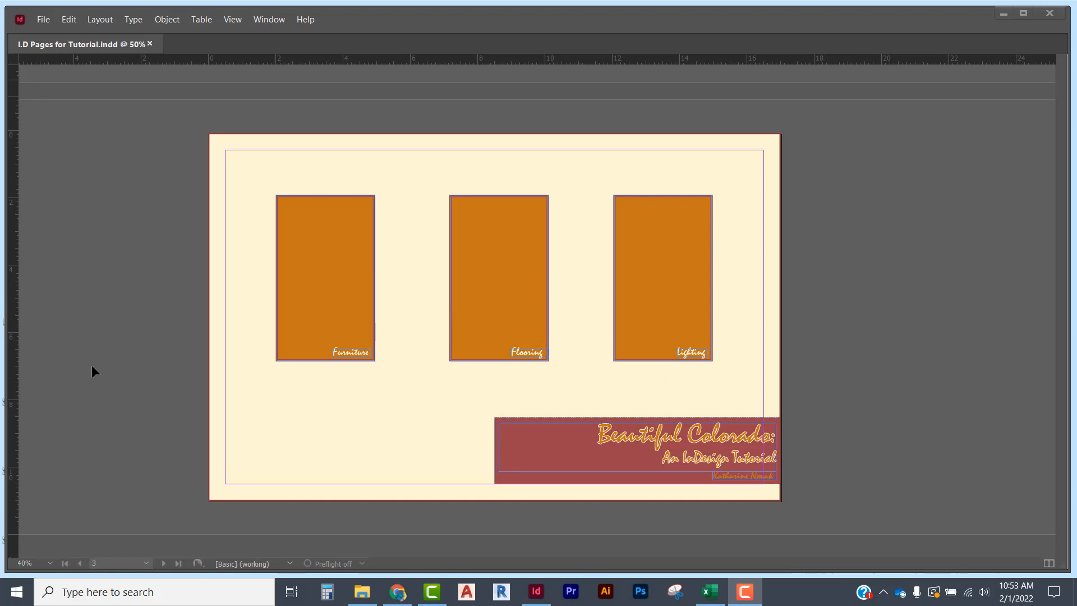
scroll(92, 364, up, 8)
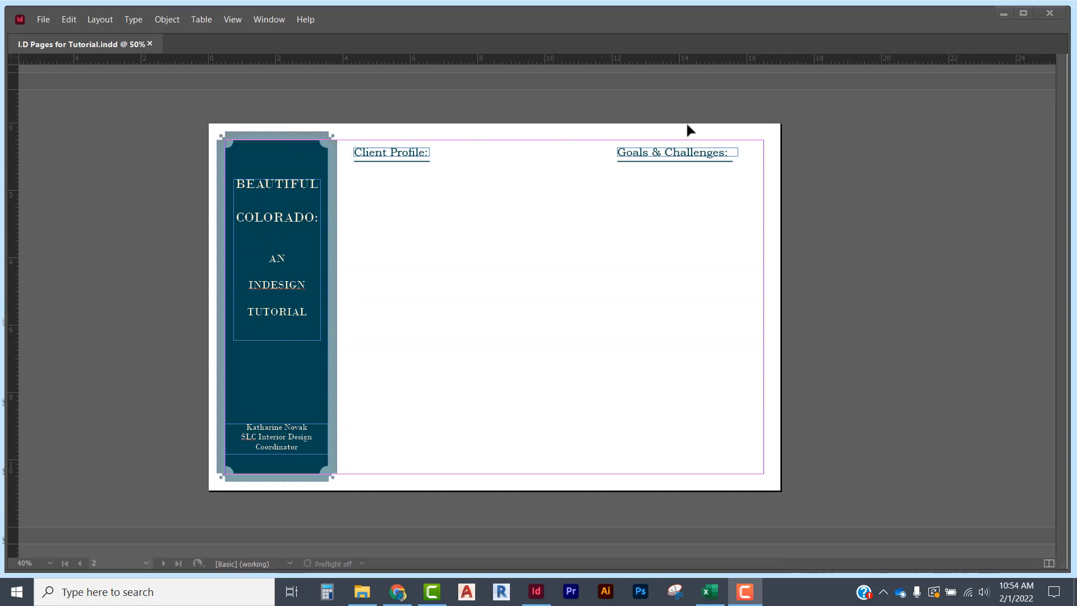
scroll(570, 207, up, 4)
scroll(566, 209, up, 4)
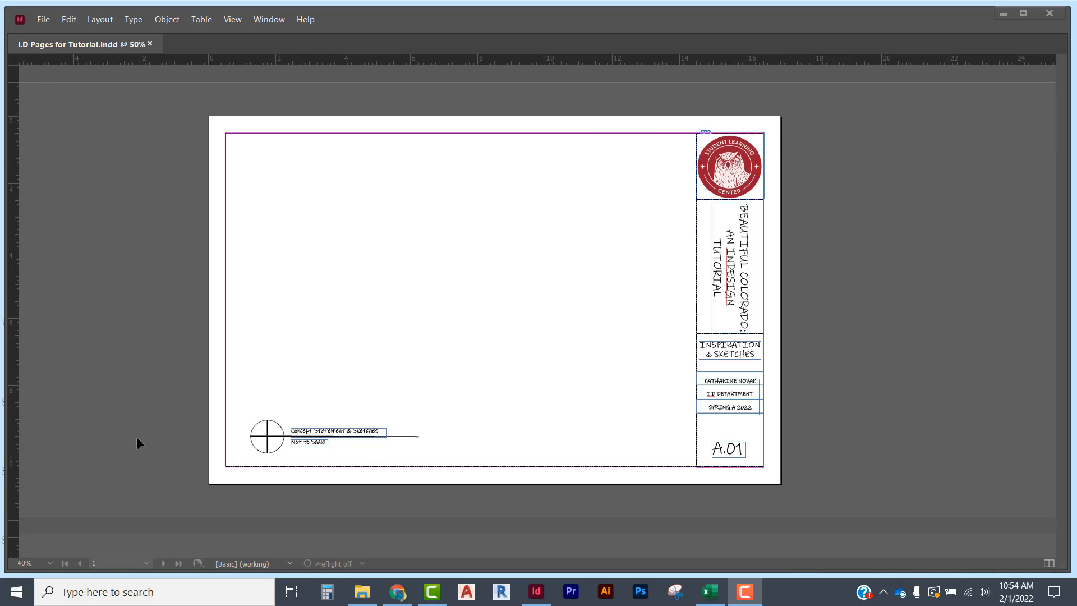
scroll(138, 435, down, 10)
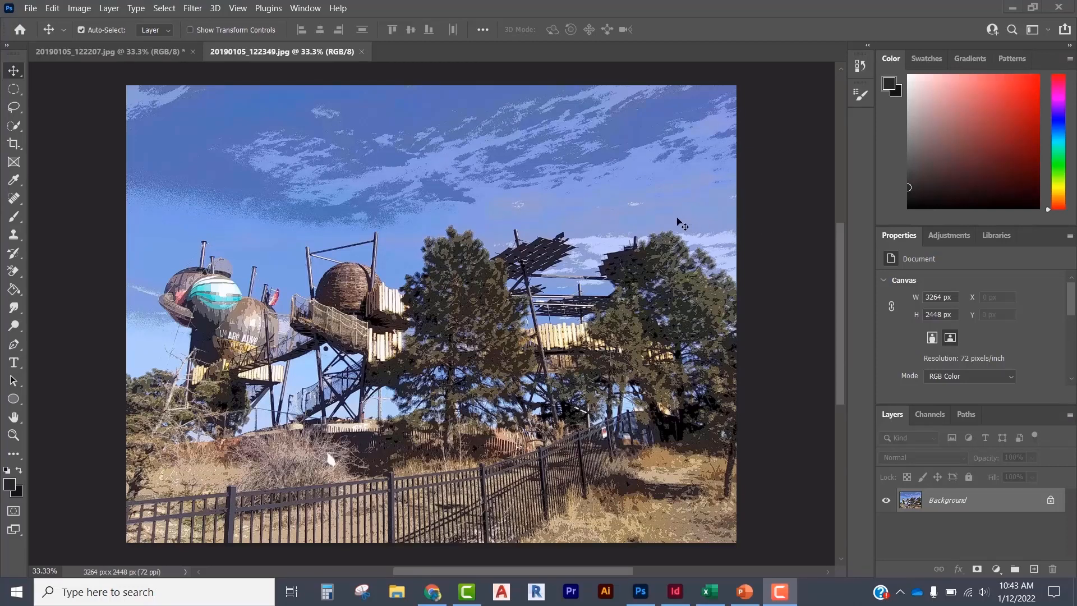
- Convert 20190105_122349.jpg to black and white with a Black & White adjustment, flatten the image and save it
click(953, 239)
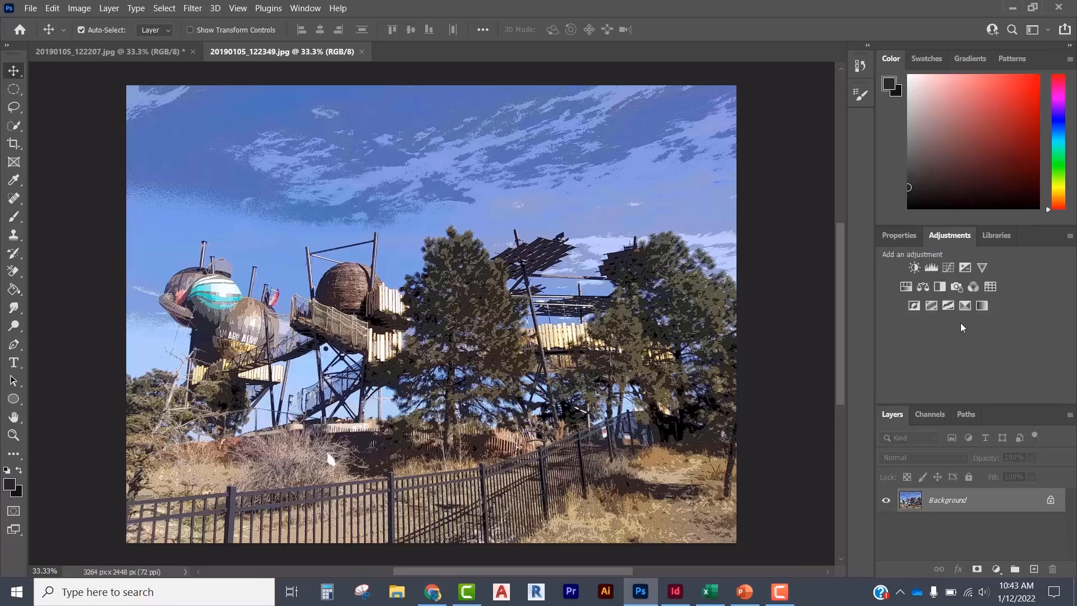
click(944, 291)
click(109, 9)
click(135, 522)
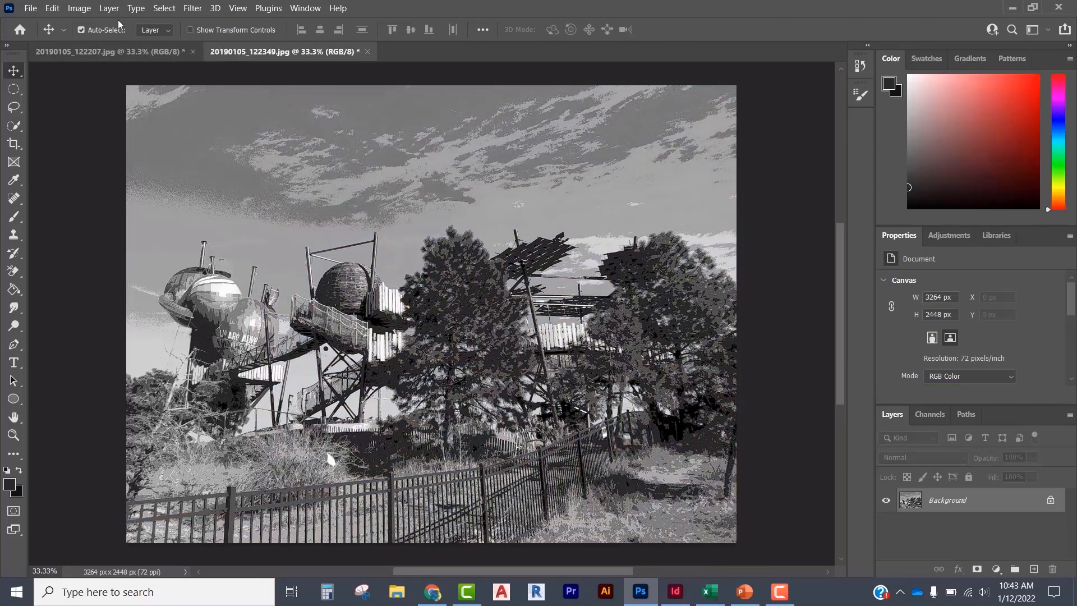
key(ctrl+s)
- Switch to InDesign, update the modified link of 20190105_122207.jpg on page 6, and hide the list of links
click(683, 600)
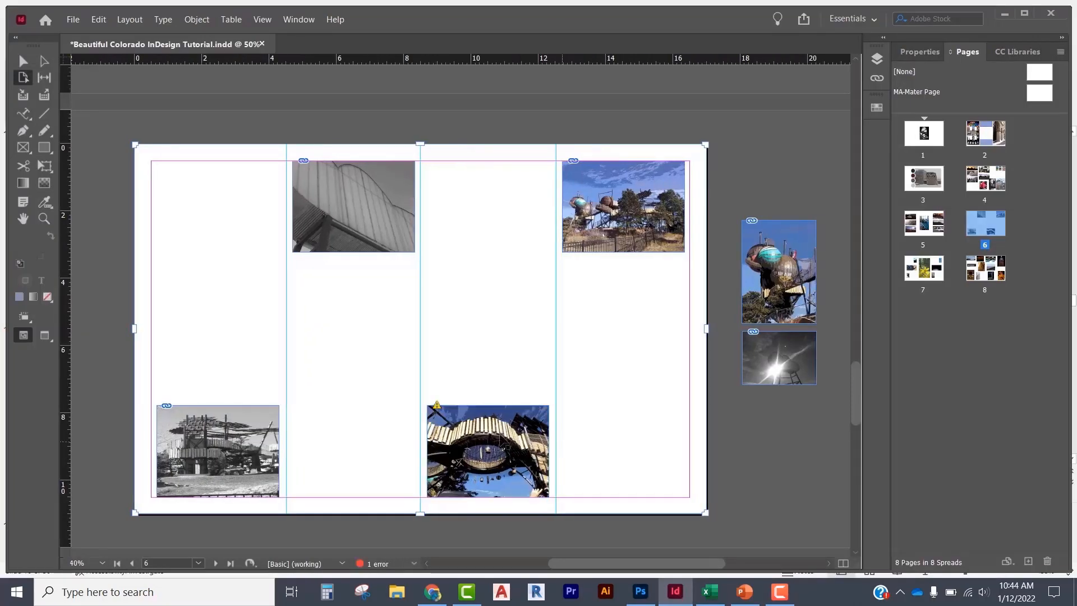
click(438, 413)
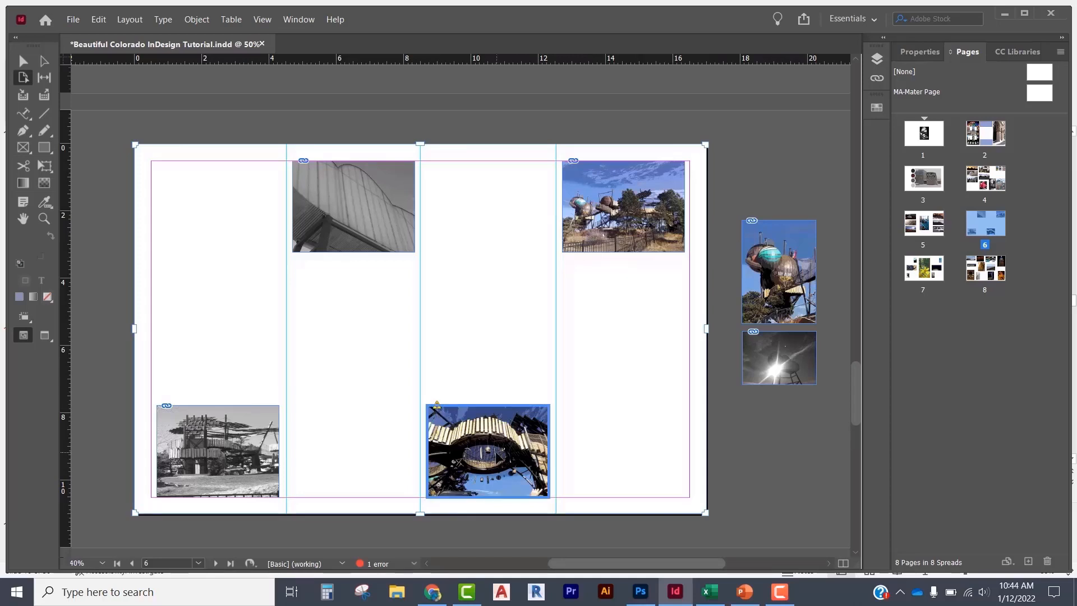
click(877, 80)
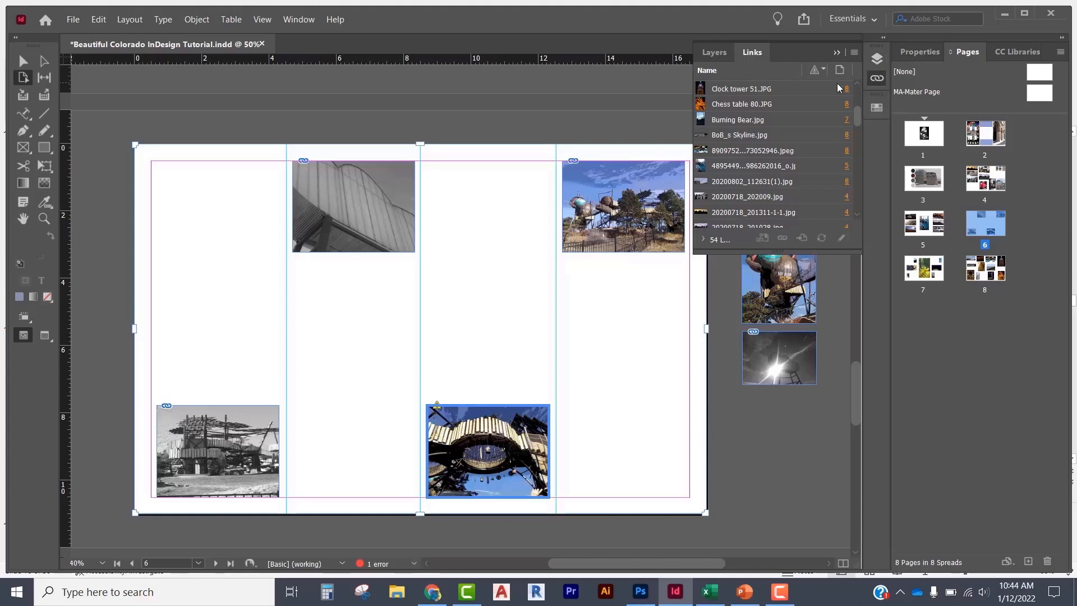
click(822, 239)
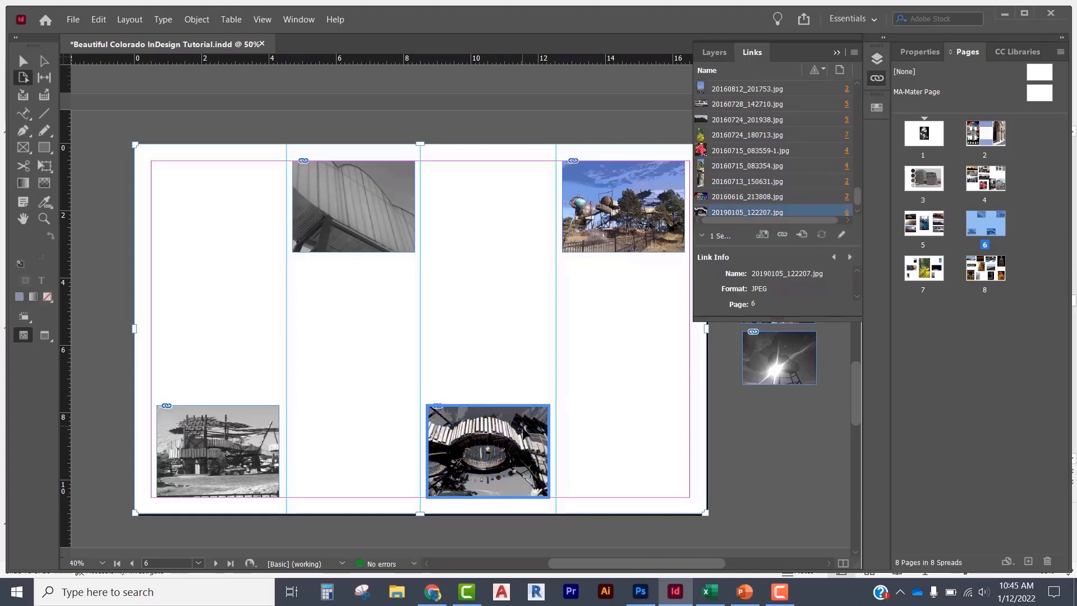
click(586, 448)
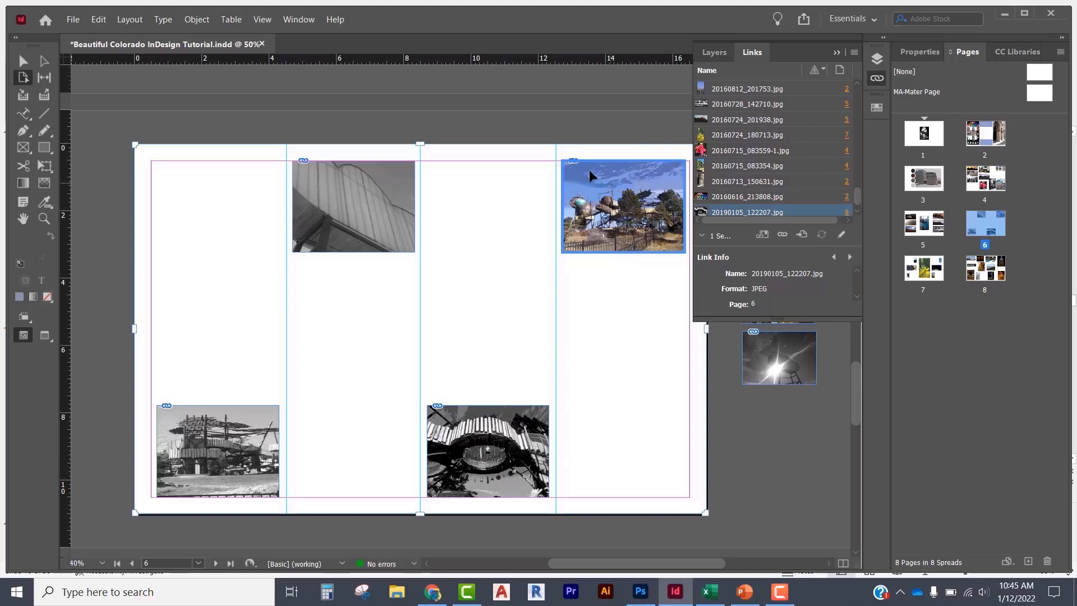
click(837, 53)
click(734, 149)
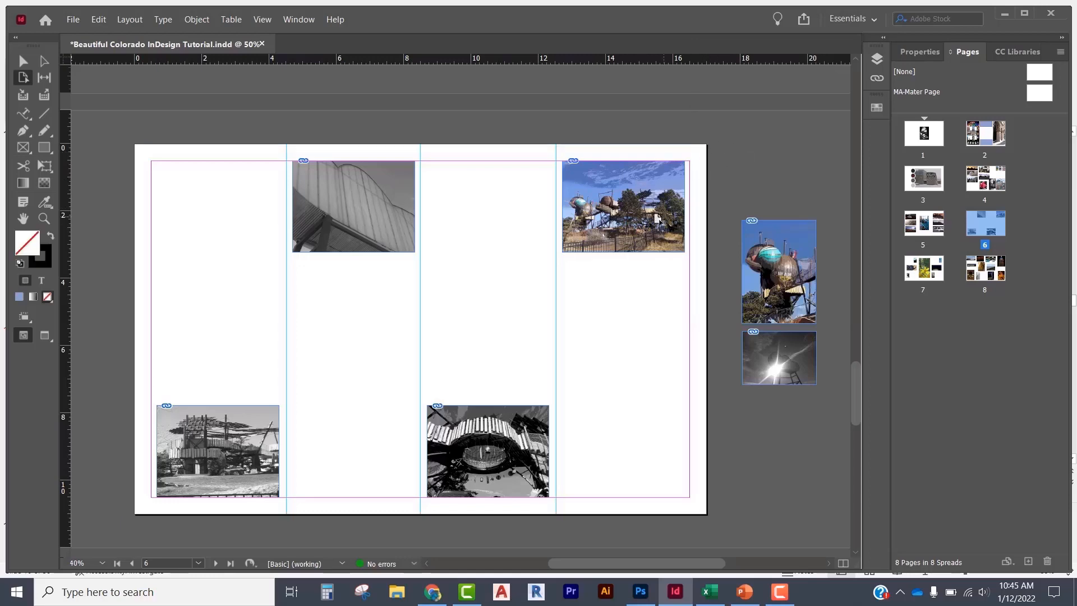
- Switch to Photoshop and back to InDesign, and update the modified link of 20190105_122349 (1).jpg on page 6
click(641, 591)
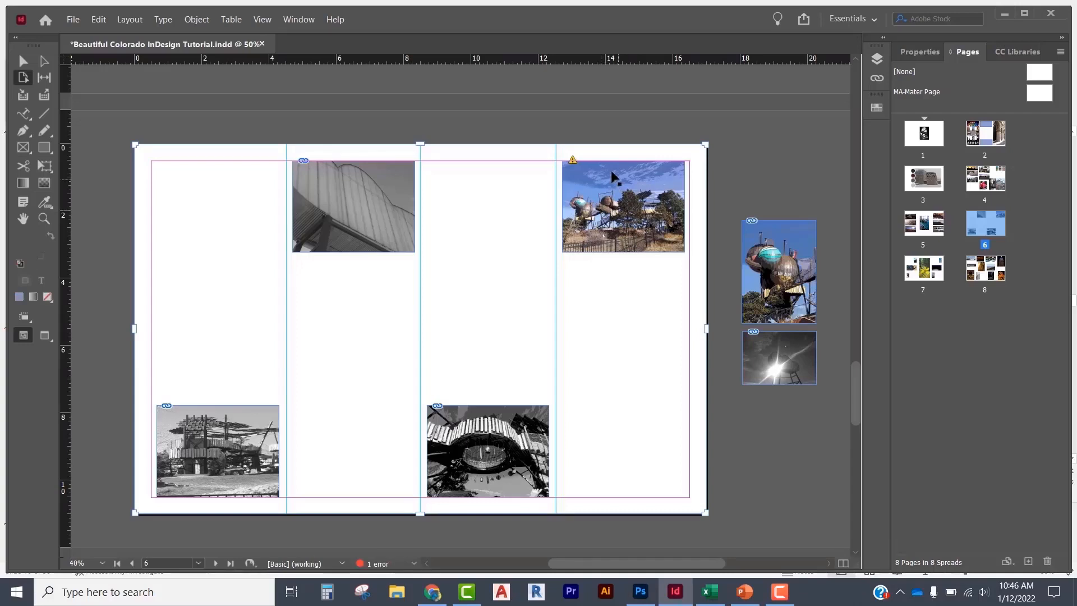
click(620, 207)
click(876, 78)
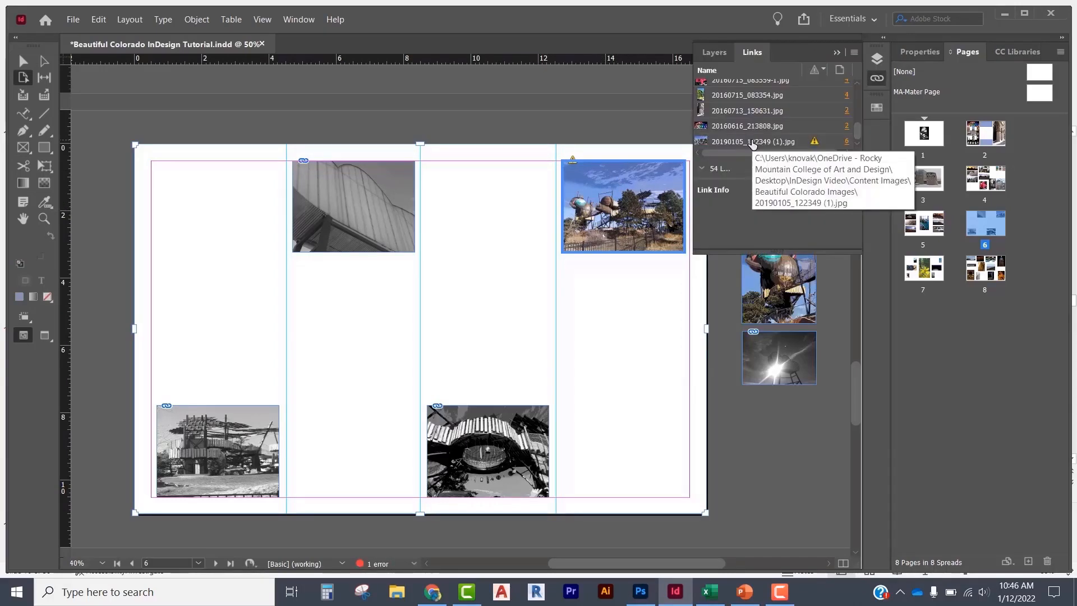
click(821, 167)
click(636, 123)
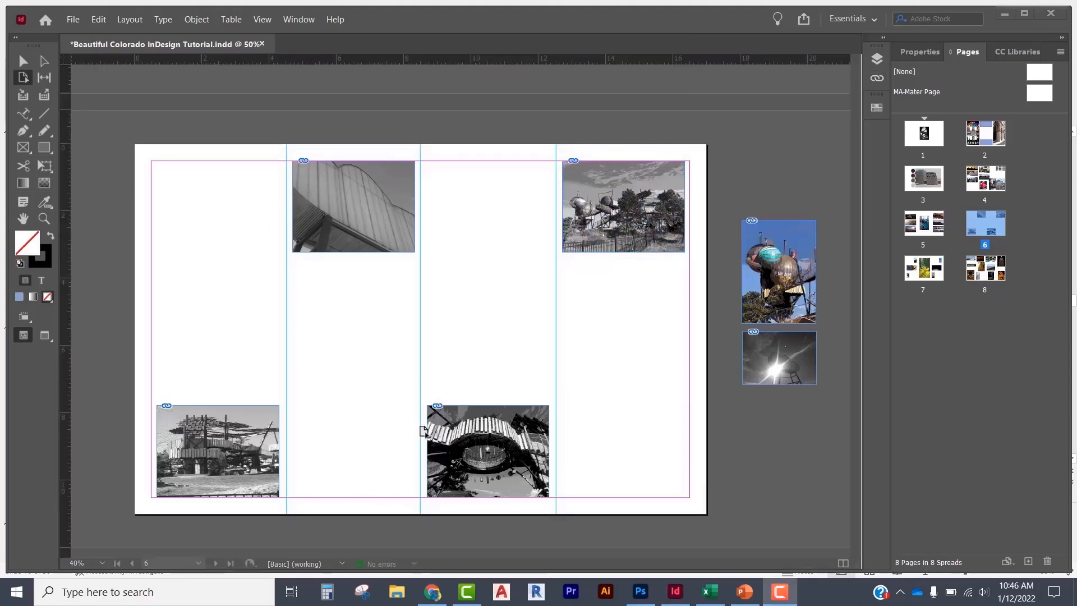
- Copy the white rectangle behind the wood-slat photo on page 2, paste it over the colonnade photo and align its top with the original
scroll(421, 428, up, 15)
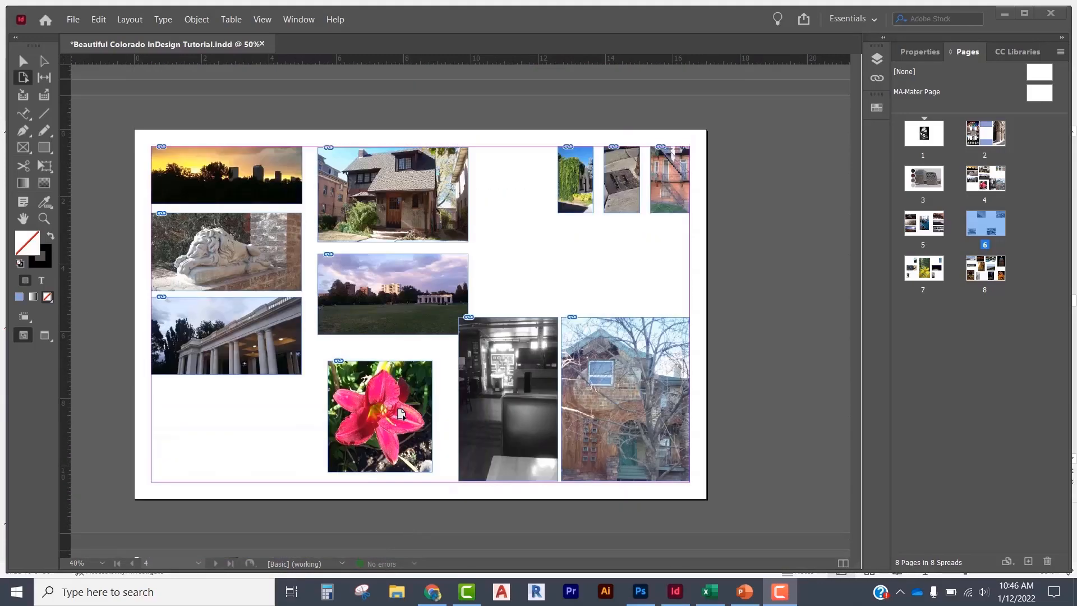
scroll(400, 413, up, 10)
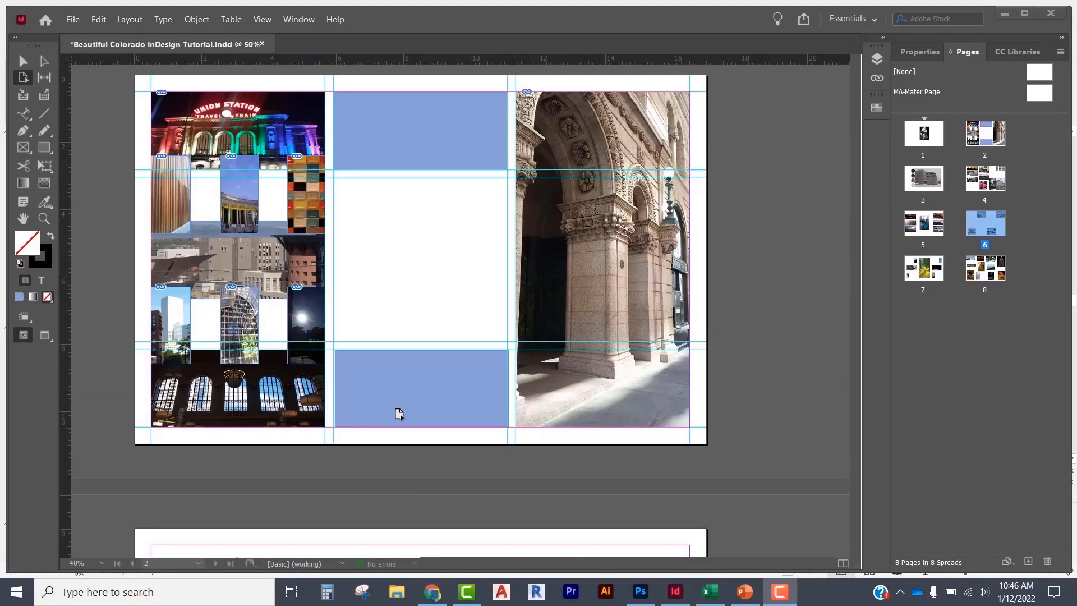
scroll(398, 414, up, 1)
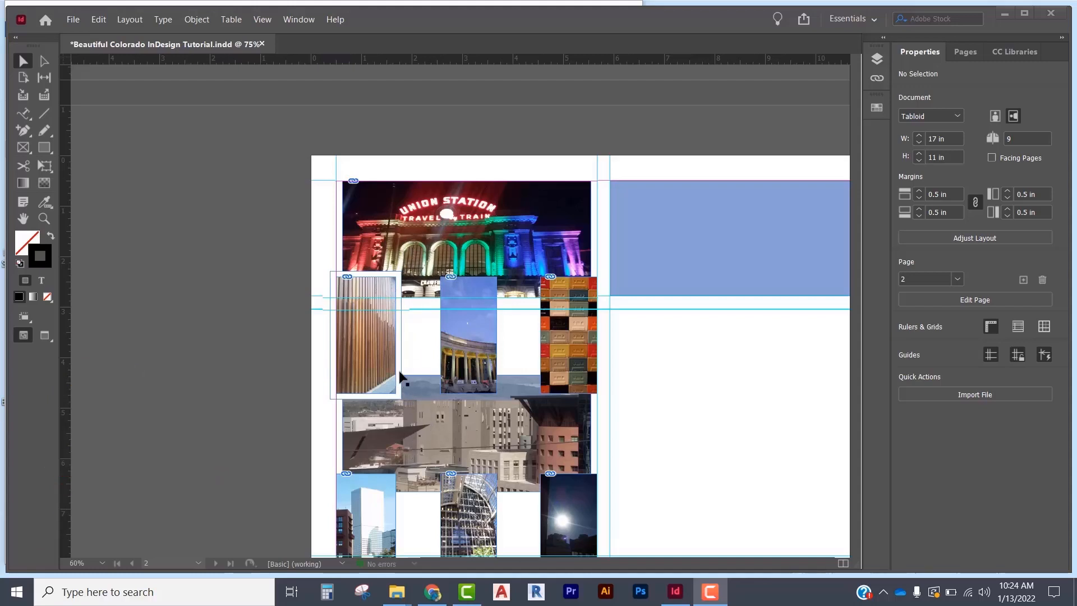
right_click(396, 344)
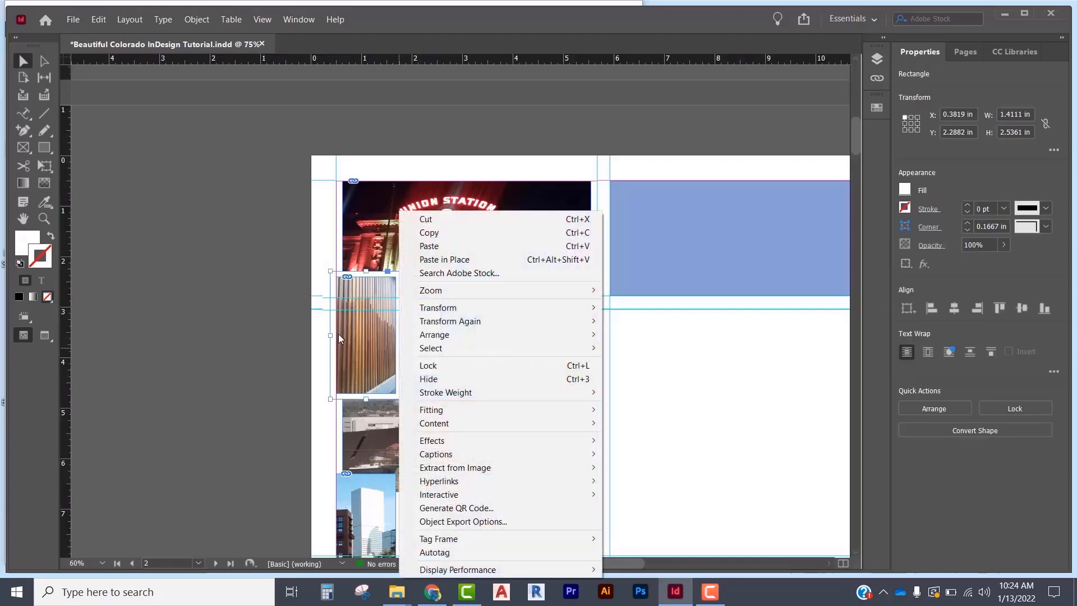
click(432, 238)
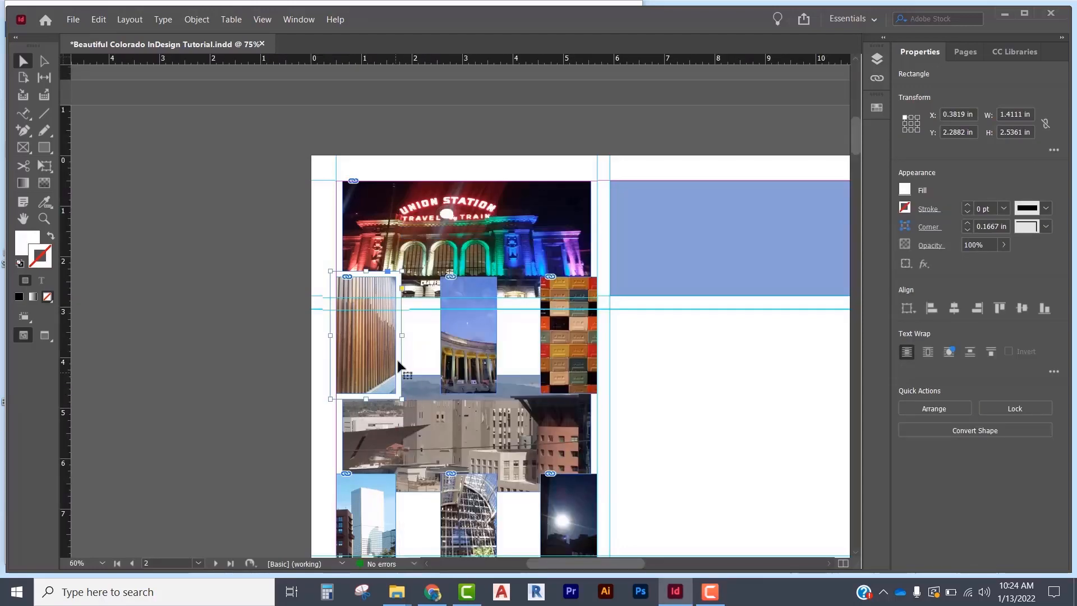
right_click(413, 354)
click(444, 232)
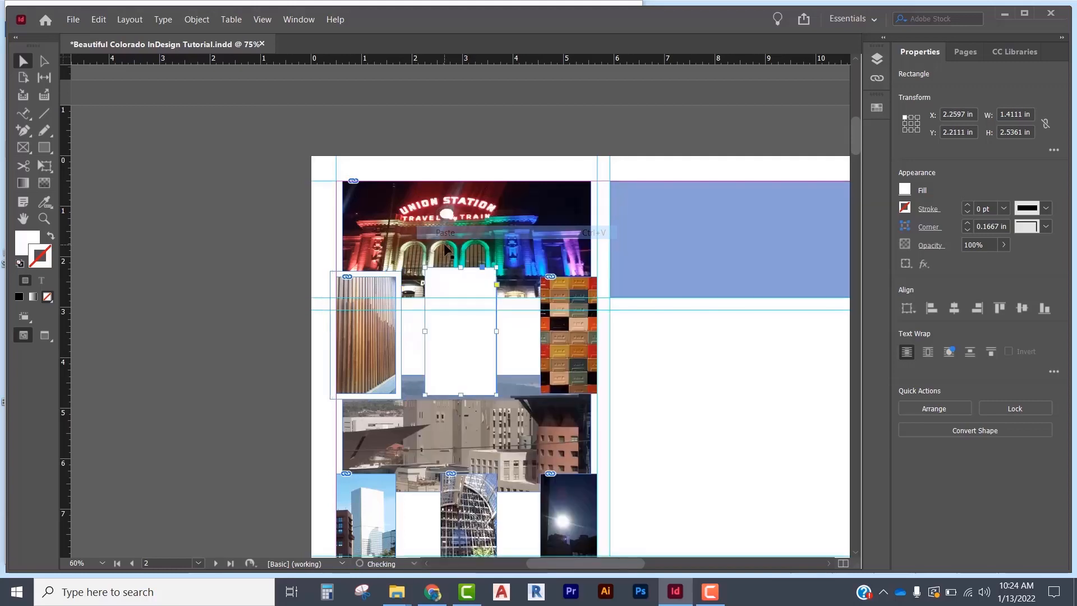
drag(457, 346, 457, 349)
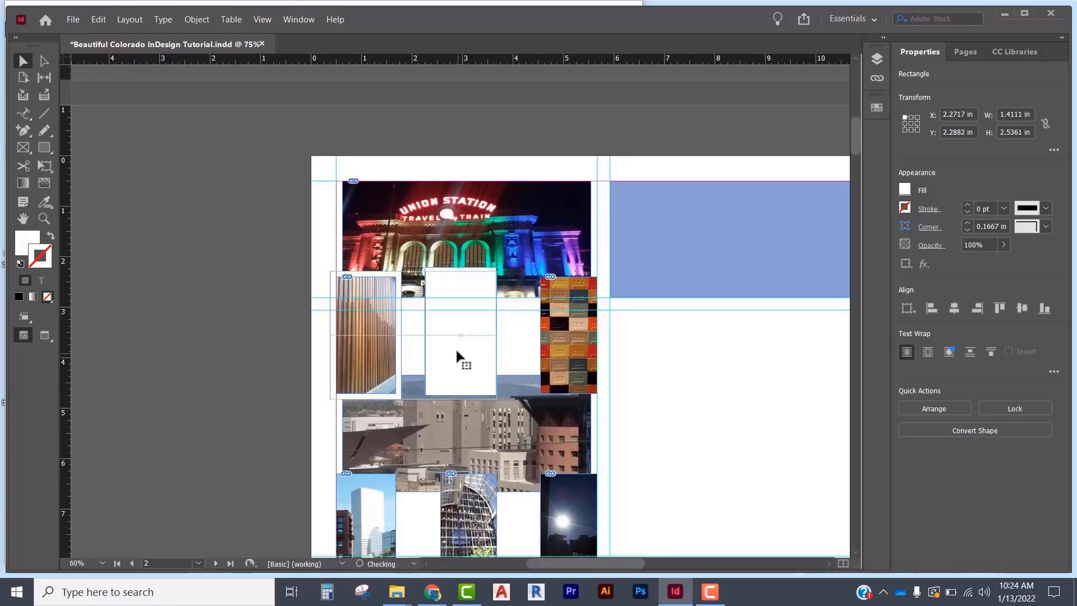
- Send the pasted white rectangle to the back, and send the Union Station photo behind it
right_click(456, 349)
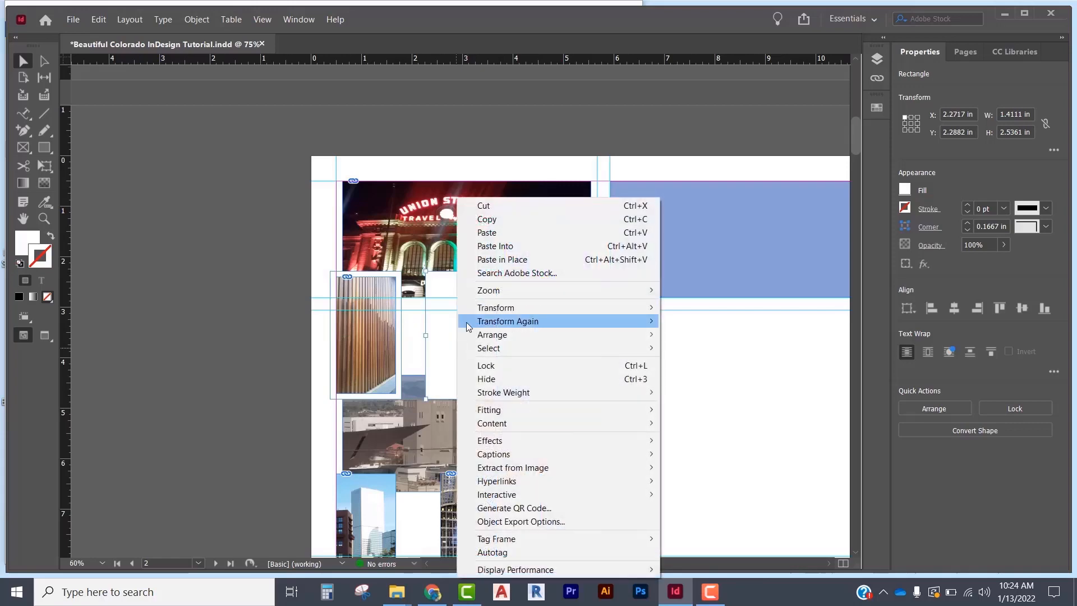
mouse_move(512, 337)
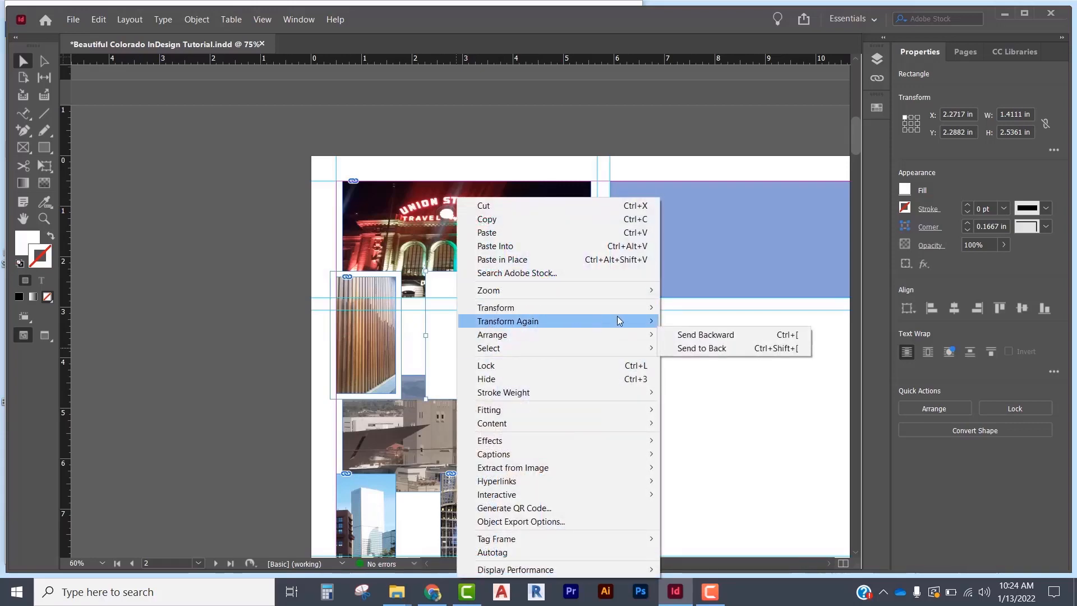
click(701, 348)
click(534, 234)
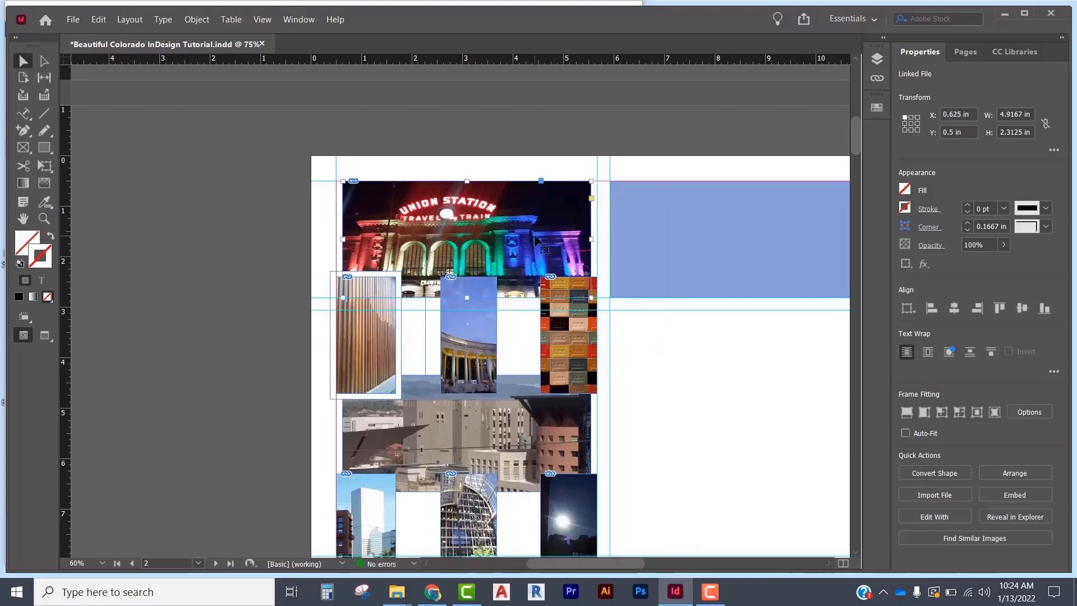
right_click(534, 233)
mouse_move(589, 276)
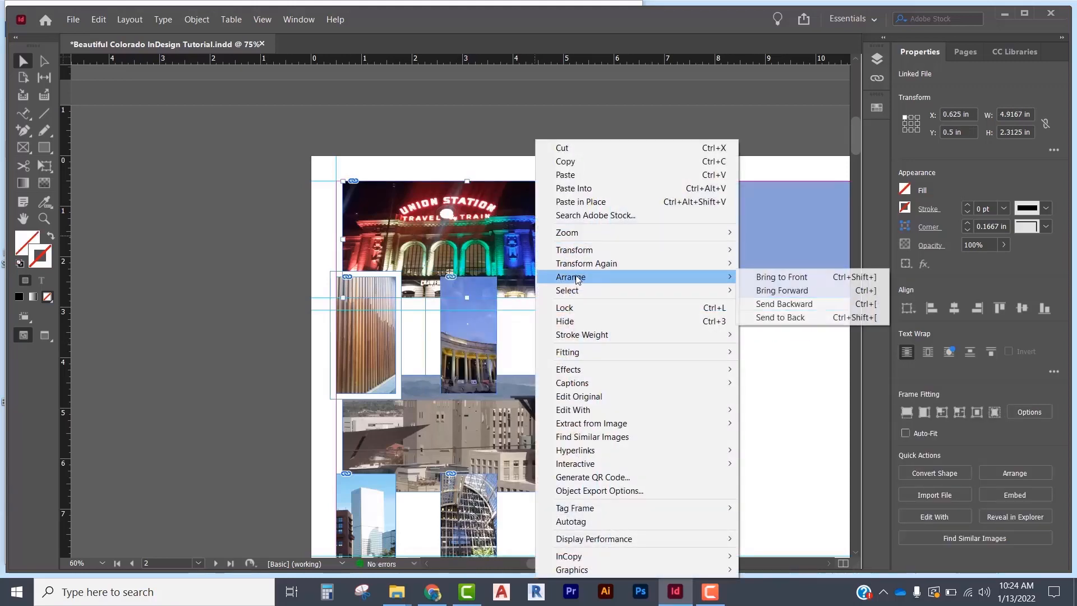
click(767, 303)
- Place the white rectangle as a border behind the colonnade photo at X 2.4186 in and narrow it to 1.3914 in
click(499, 335)
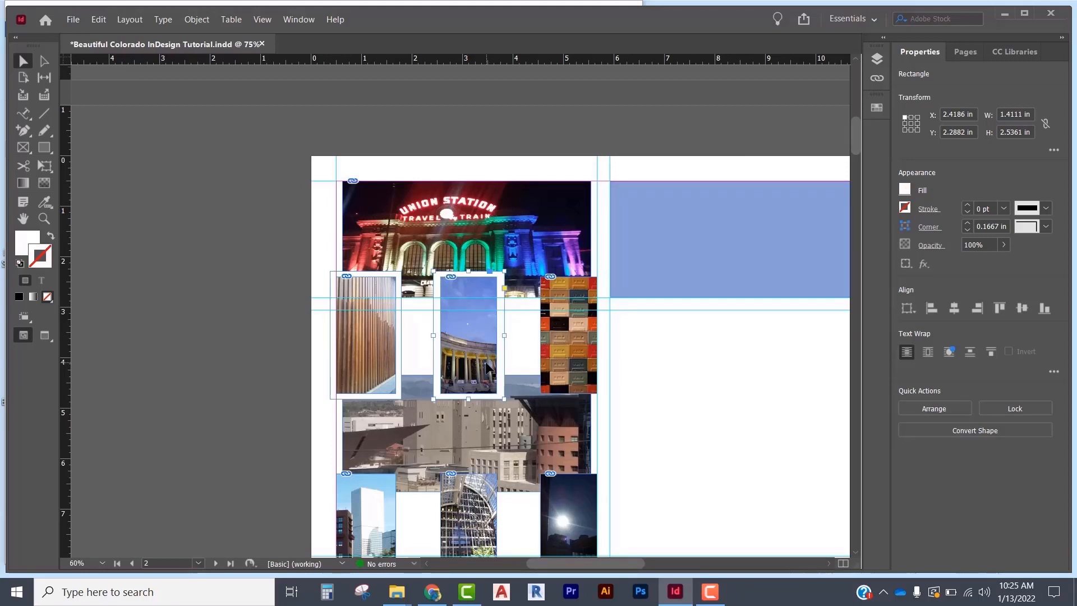
key(ctrl+equal)
key(ctrl+equal)
key(ctrl+equal)
key(ctrl+equal)
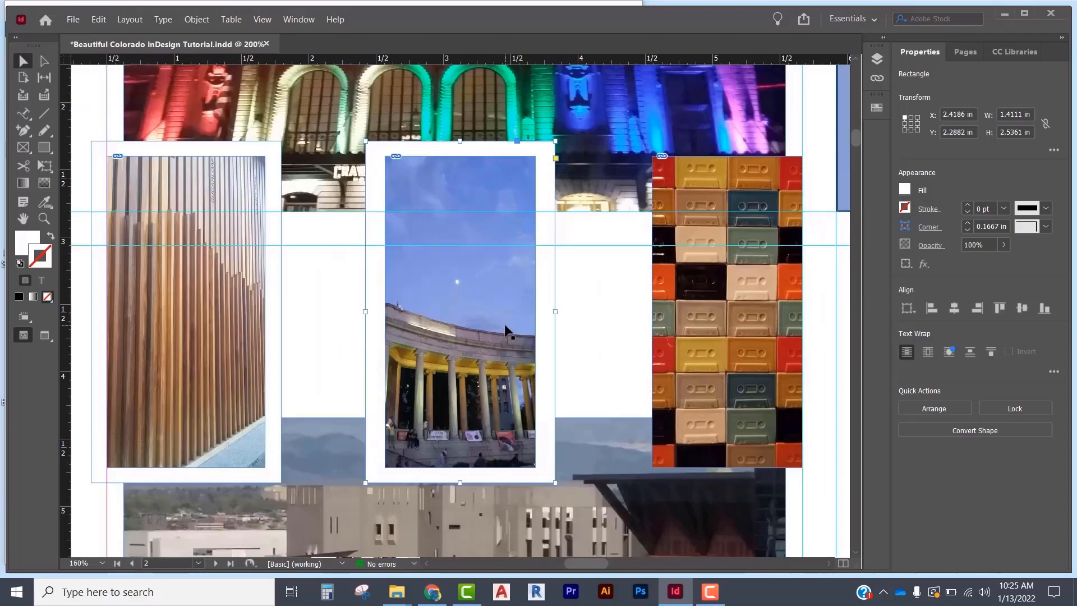
drag(555, 312, 552, 312)
- Paste another white rectangle, align it over the cassette photo at X 4.4025 in, and send it to the back
right_click(546, 393)
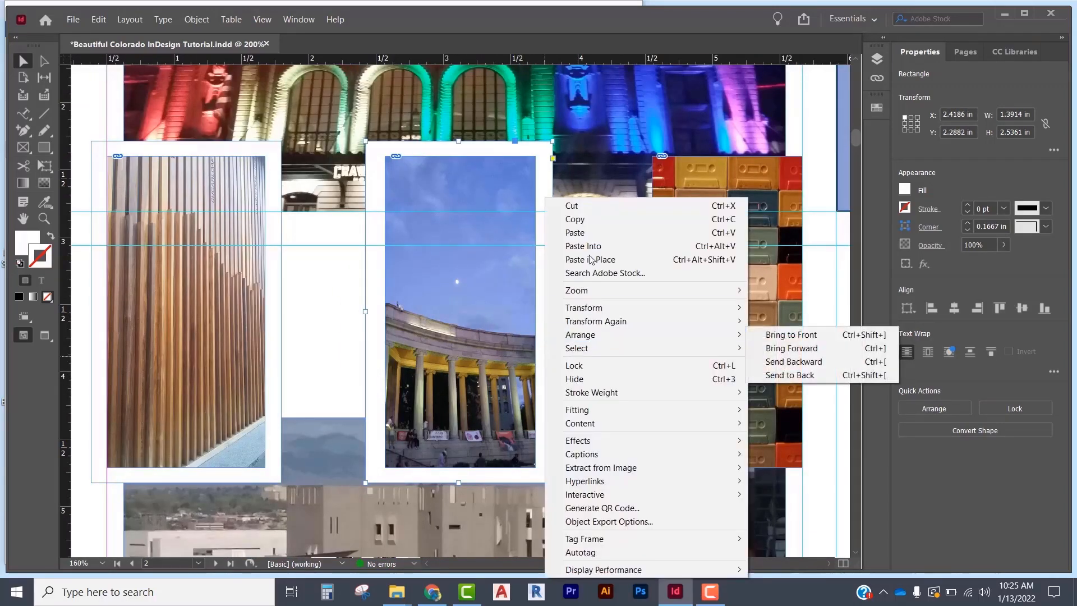
click(583, 234)
drag(532, 307, 795, 304)
right_click(793, 303)
mouse_move(807, 335)
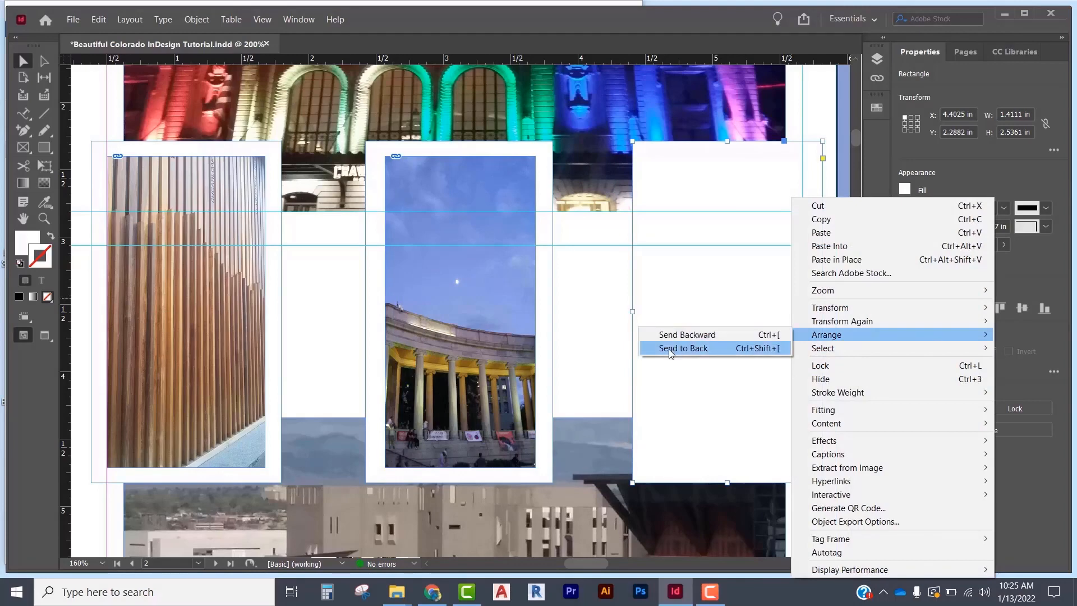
click(668, 349)
- Send the Union Station and city buildings photos behind the white border rectangles
right_click(584, 530)
mouse_move(651, 224)
click(841, 266)
right_click(555, 531)
mouse_move(618, 233)
click(805, 271)
key(ctrl+minus)
key(ctrl+minus)
key(ctrl+minus)
scroll(489, 313, down, 1)
scroll(510, 278, up, 4)
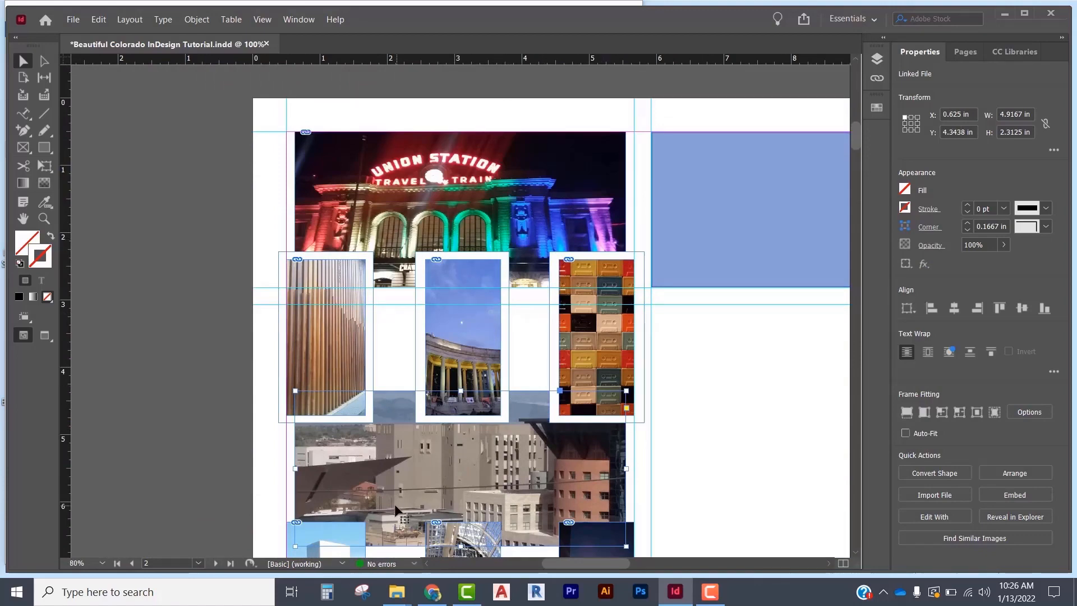
scroll(462, 373, down, 3)
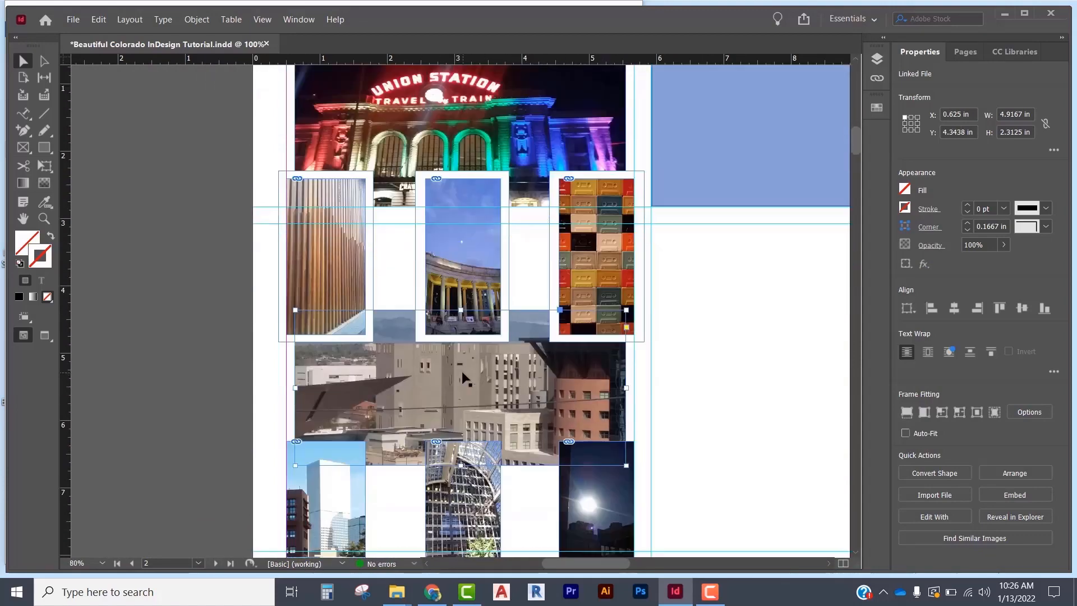
- Select the three white border rectangles behind the upper photo row together and copy them
scroll(449, 369, down, 3)
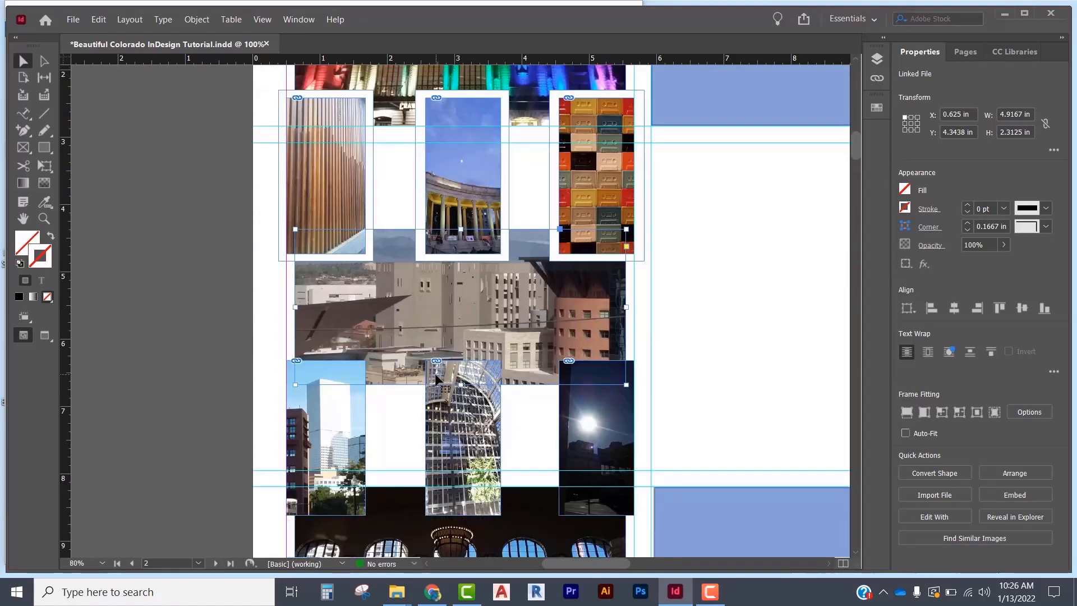
click(365, 261)
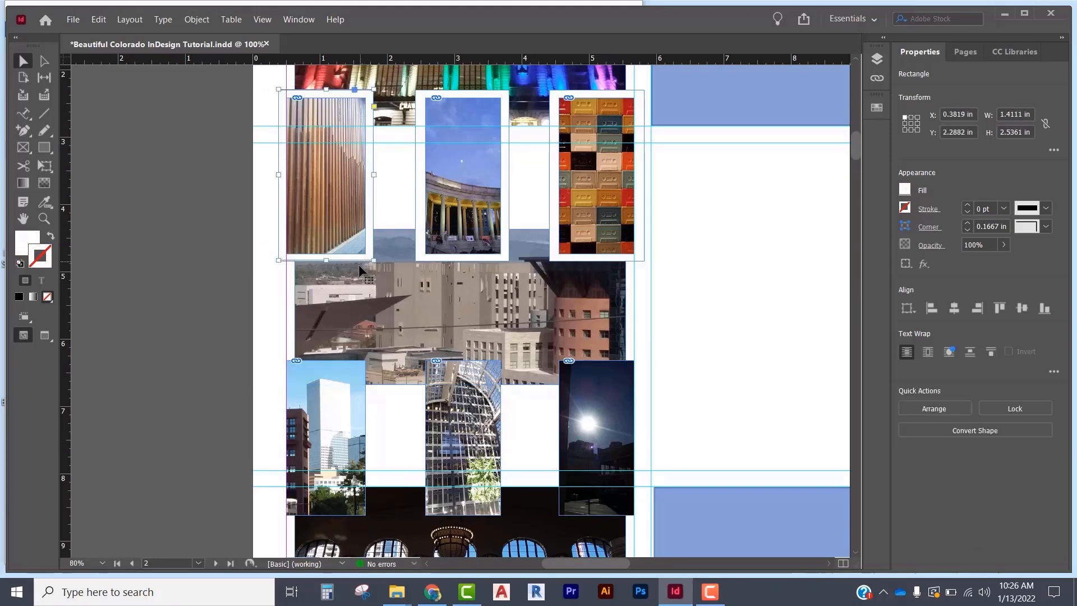
click(438, 261)
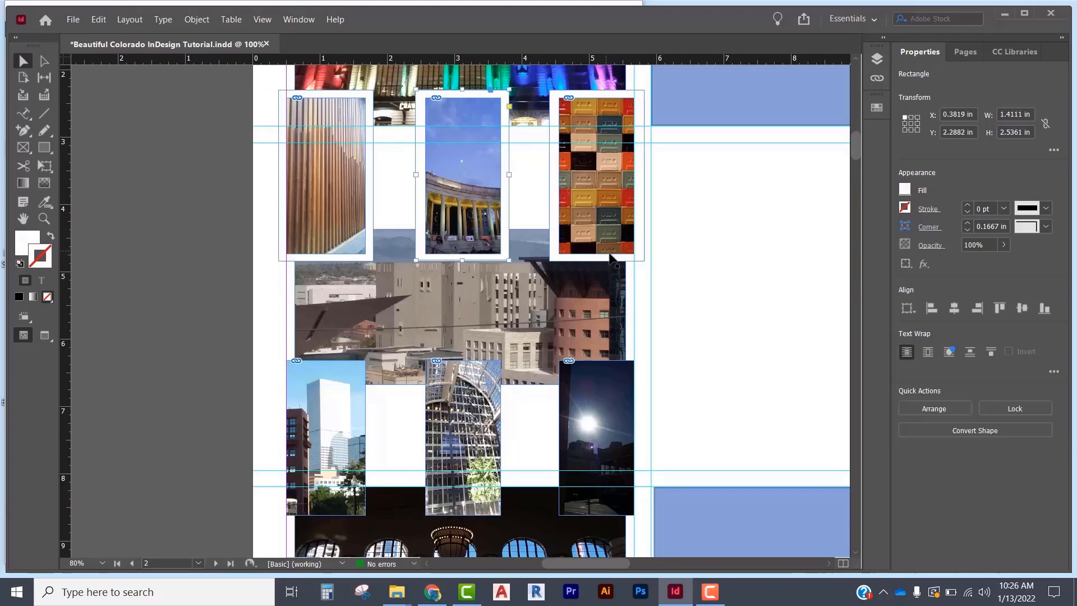
shift+click(580, 261)
shift+click(365, 260)
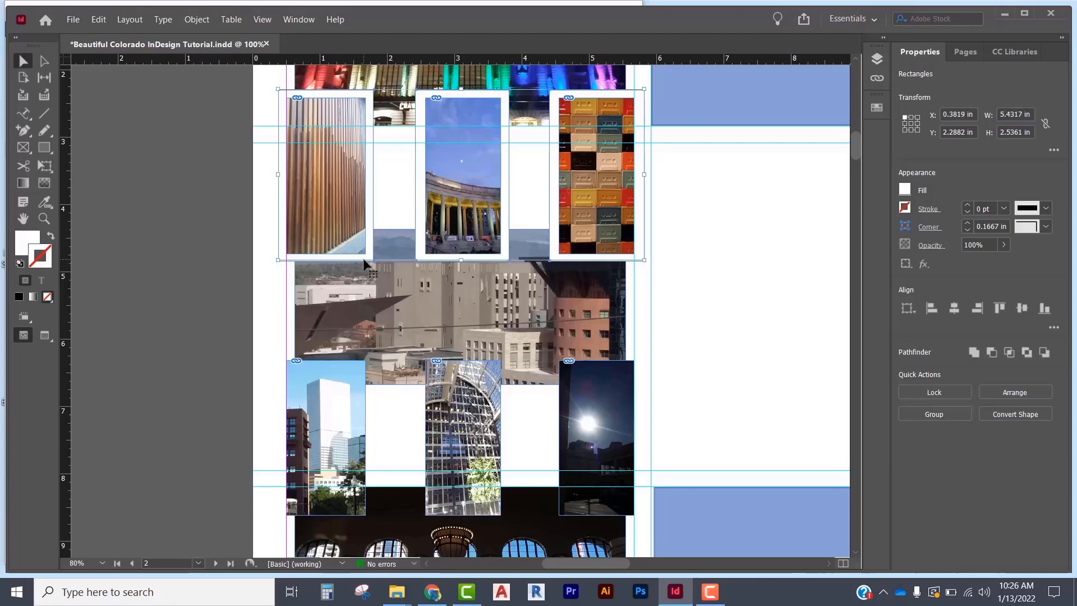
scroll(339, 171, up, 3)
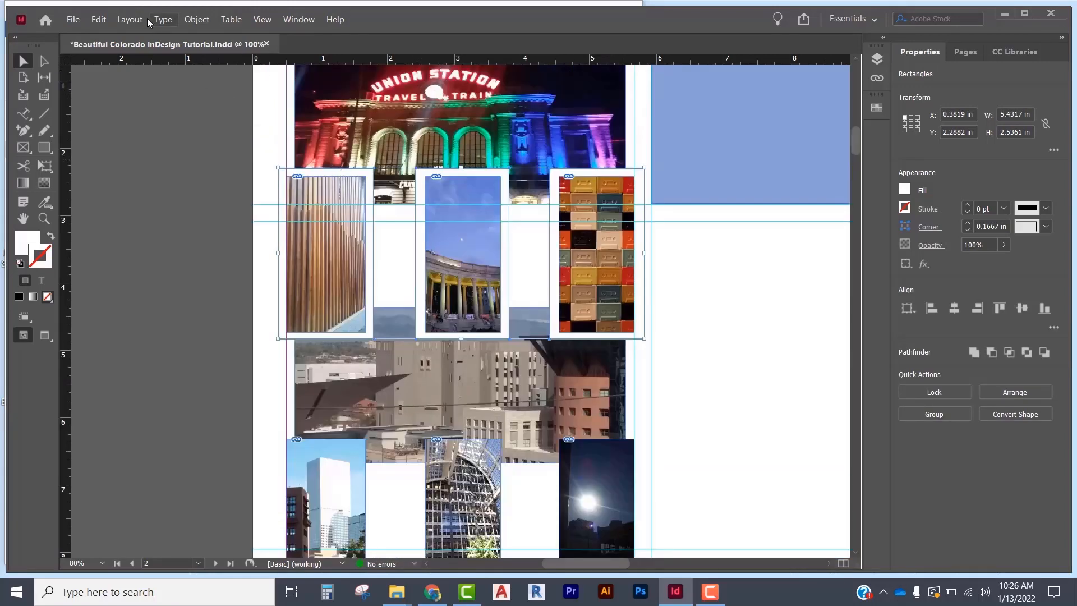
click(98, 20)
click(118, 83)
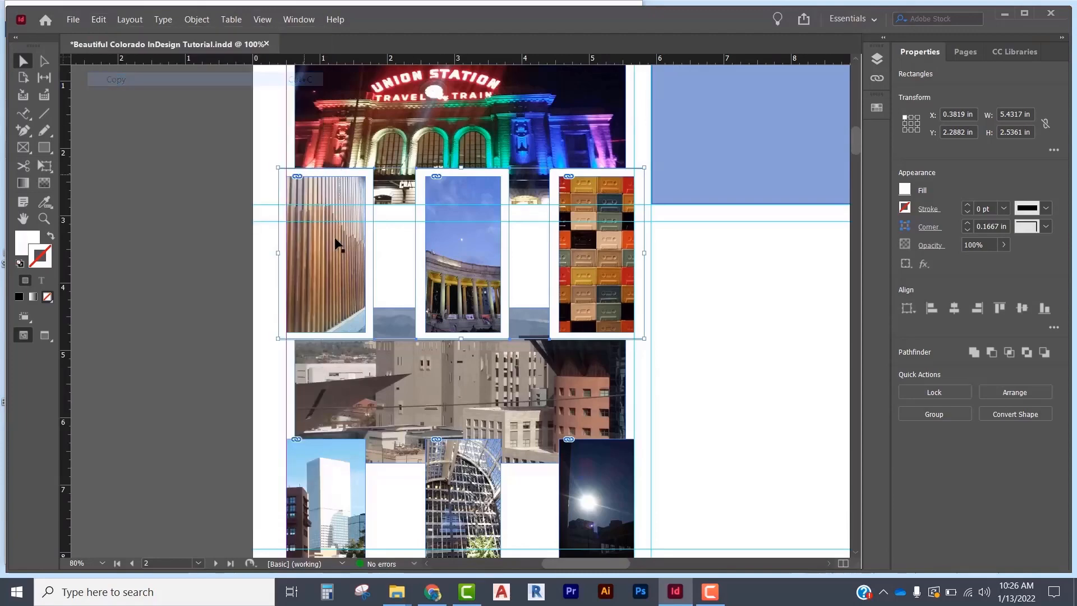
- Paste the three white rectangles over the lower photo row at X 0.3675 in, Y 6.1882 in, and send them to the back
click(99, 20)
click(116, 93)
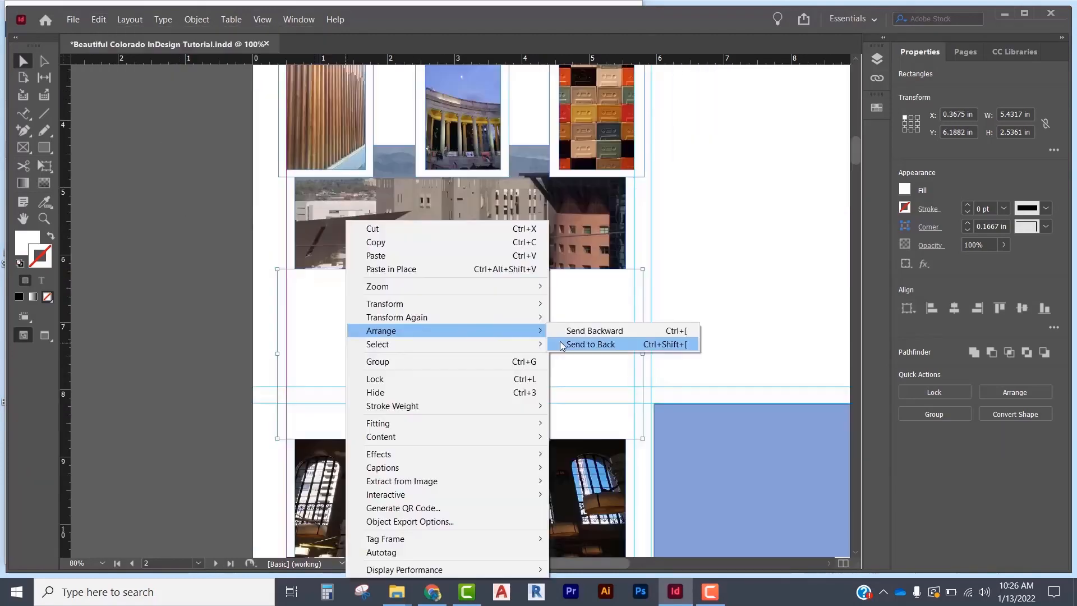
click(564, 344)
right_click(397, 224)
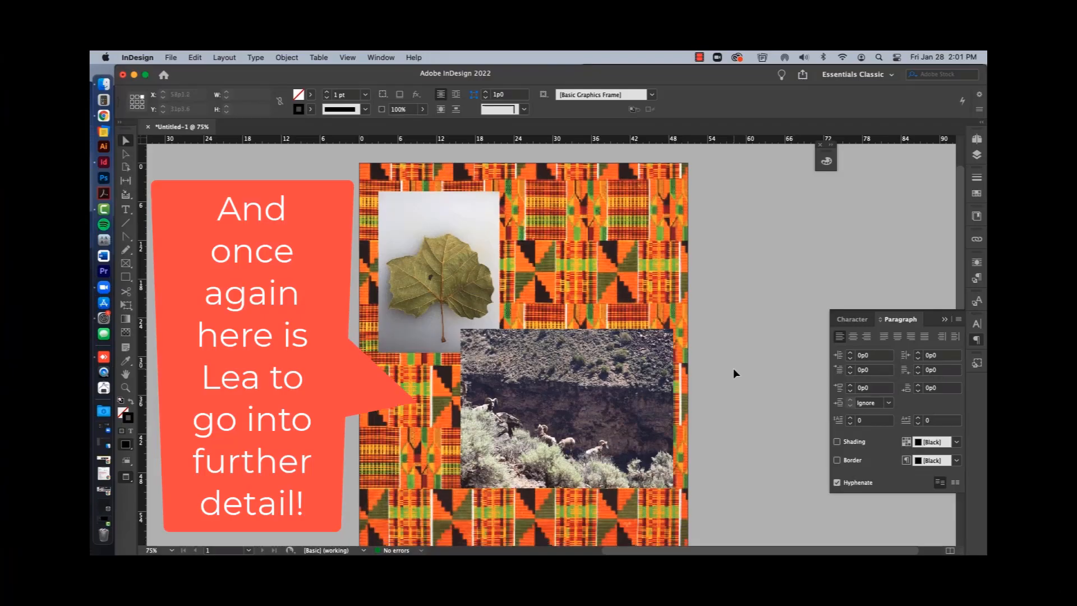
- In the Untitled-1 document, shift the bighorn sheep photo slightly down to Y 27p1.2
scroll(733, 371, down, 2)
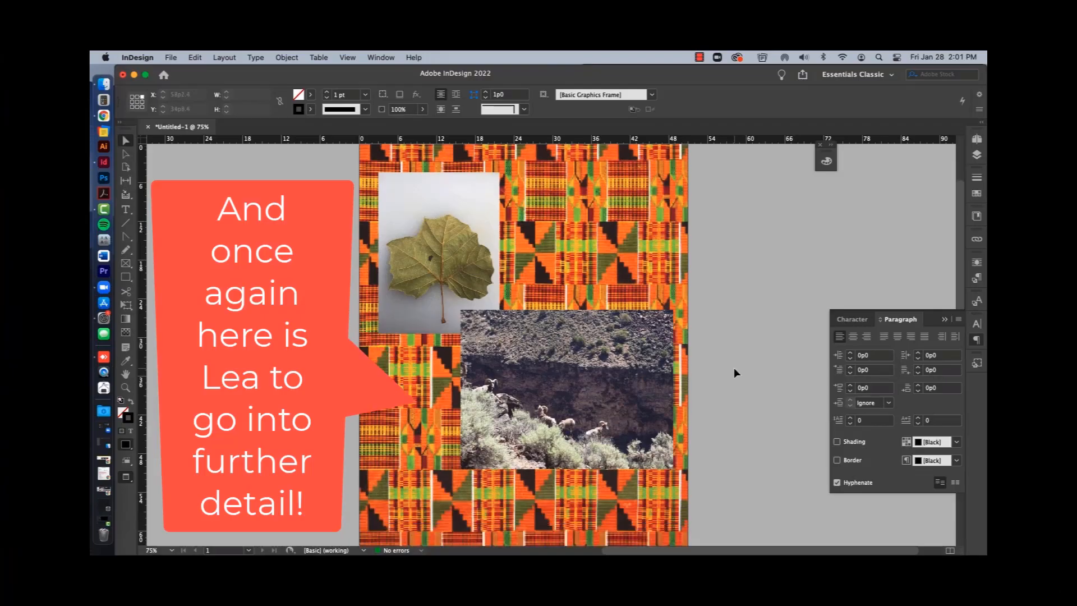
scroll(728, 340, up, 1)
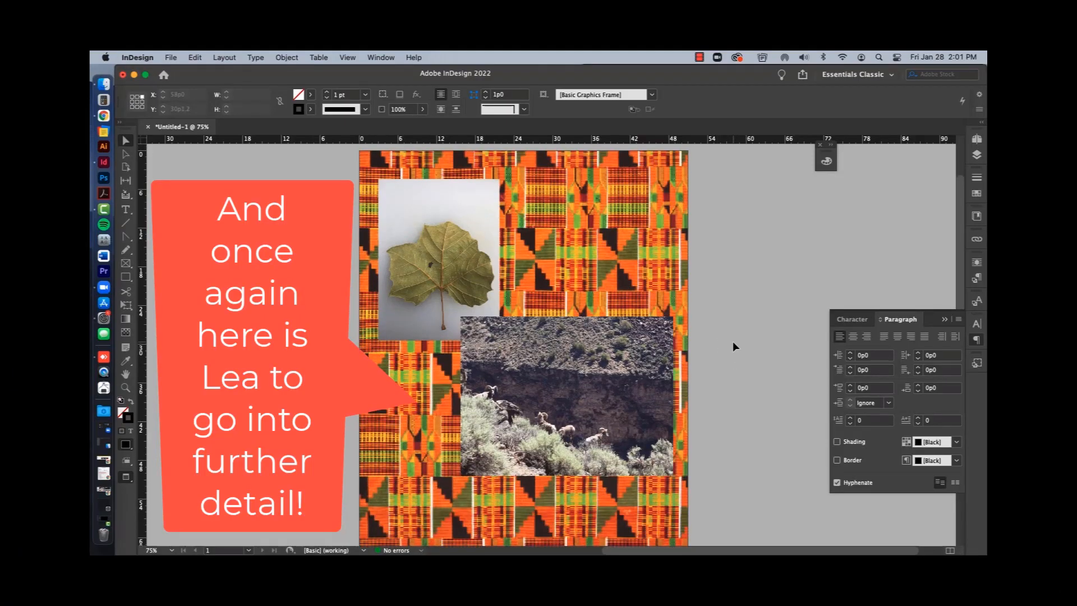
drag(624, 422, 625, 431)
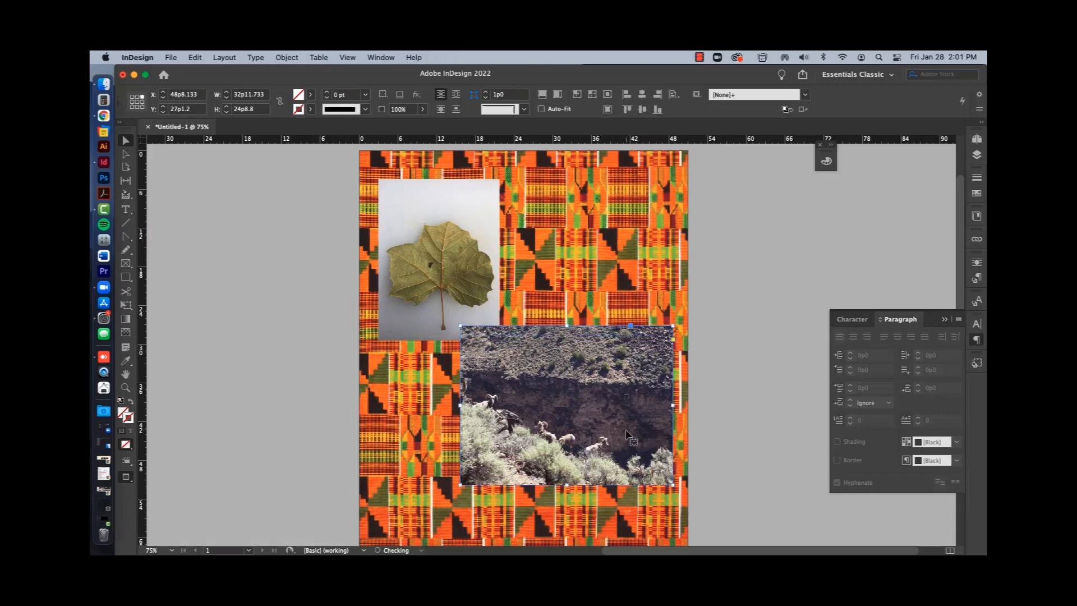
click(726, 366)
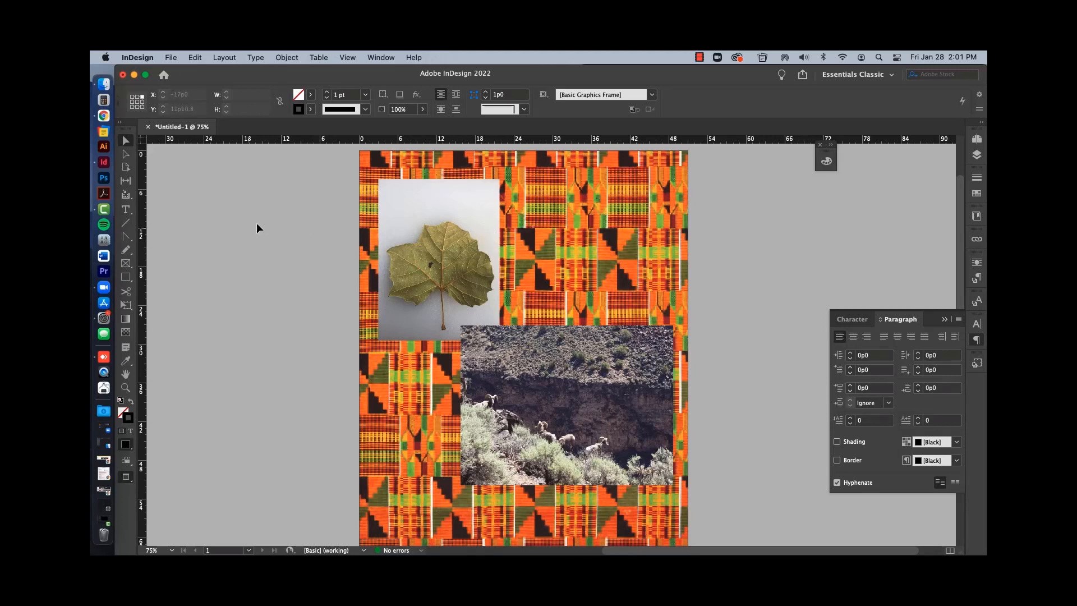
- Give the leaf photo a dark brown stroke color using the Color Picker
click(472, 252)
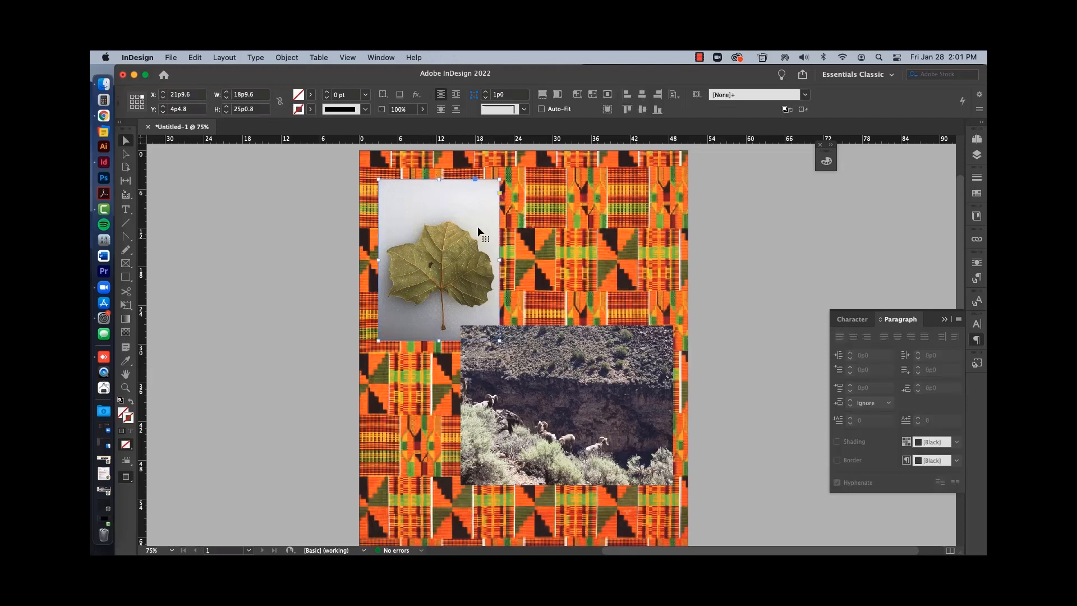
double_click(131, 424)
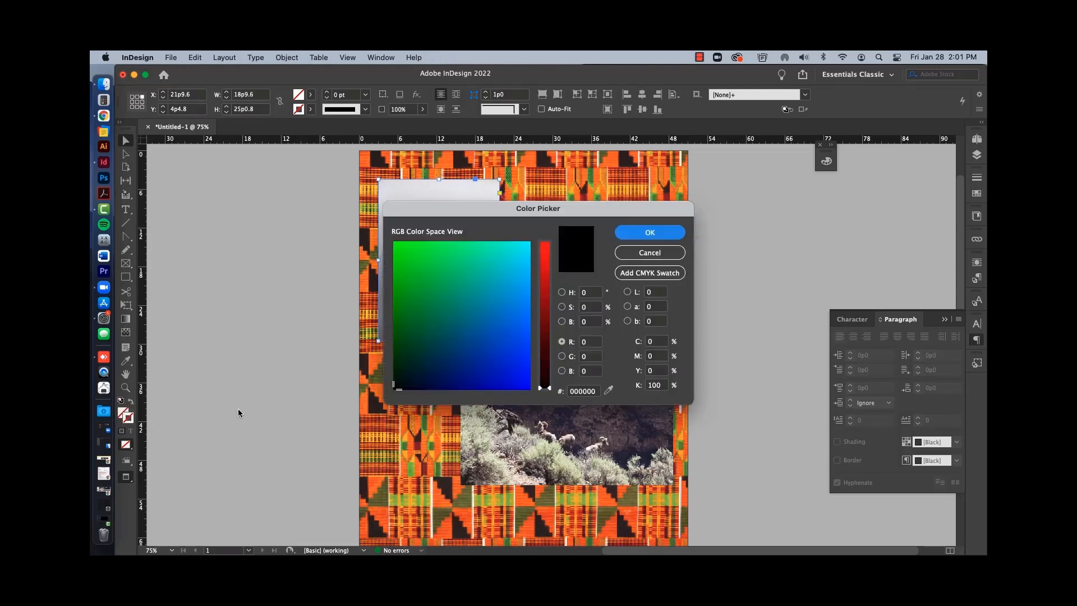
mouse_move(516, 211)
mouse_down()
mouse_move(609, 225)
mouse_move(689, 210)
mouse_up()
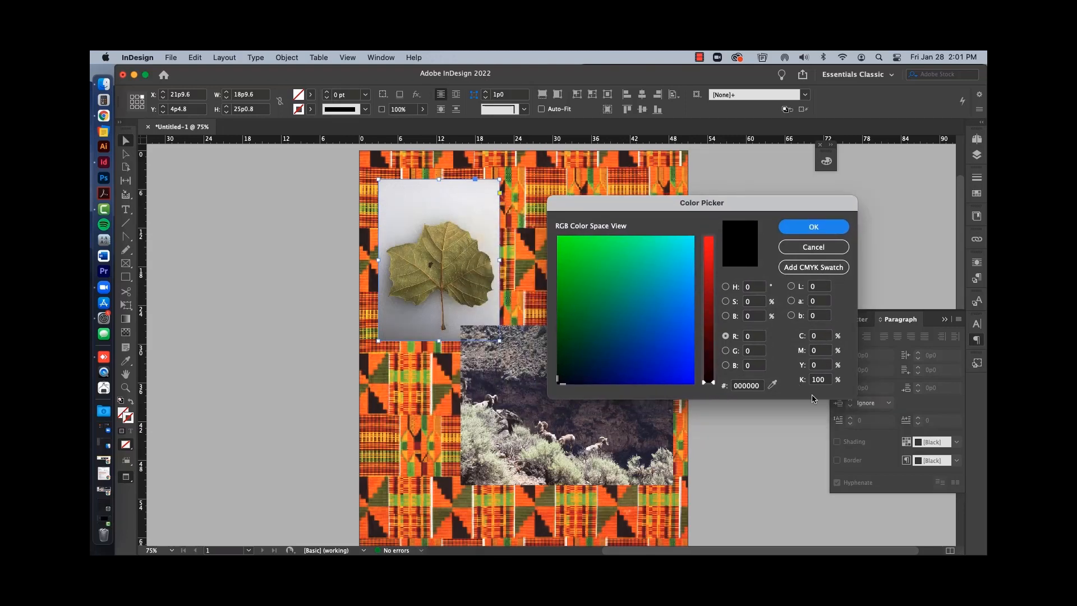
click(813, 227)
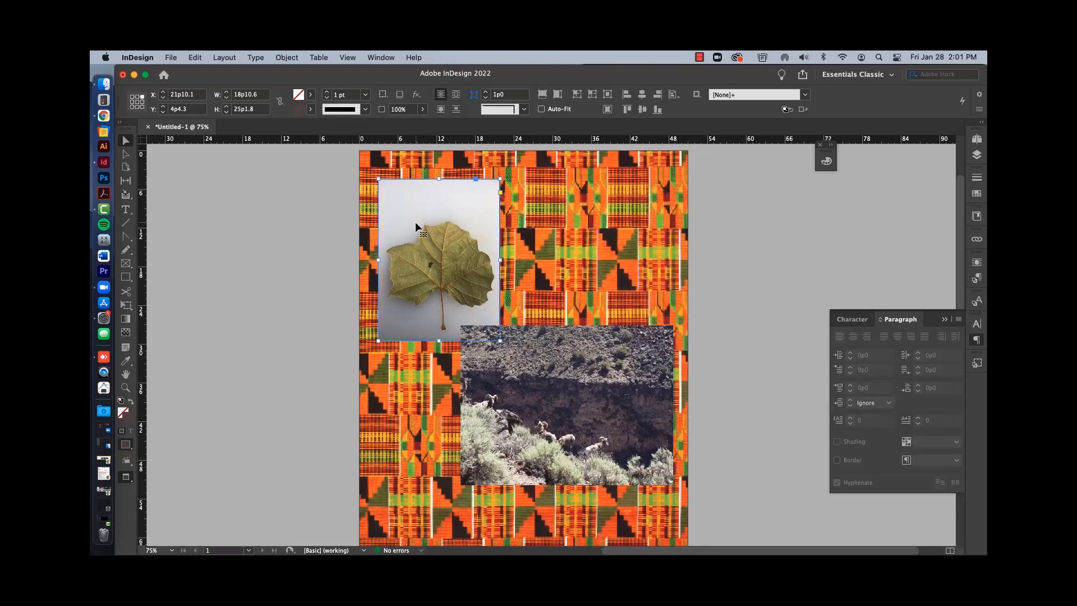
- Increase the leaf photo's stroke weight to 12 pt and deselect the photo
click(328, 92)
click(327, 92)
click(327, 92)
click(327, 92)
click(301, 274)
scroll(459, 371, right, 5)
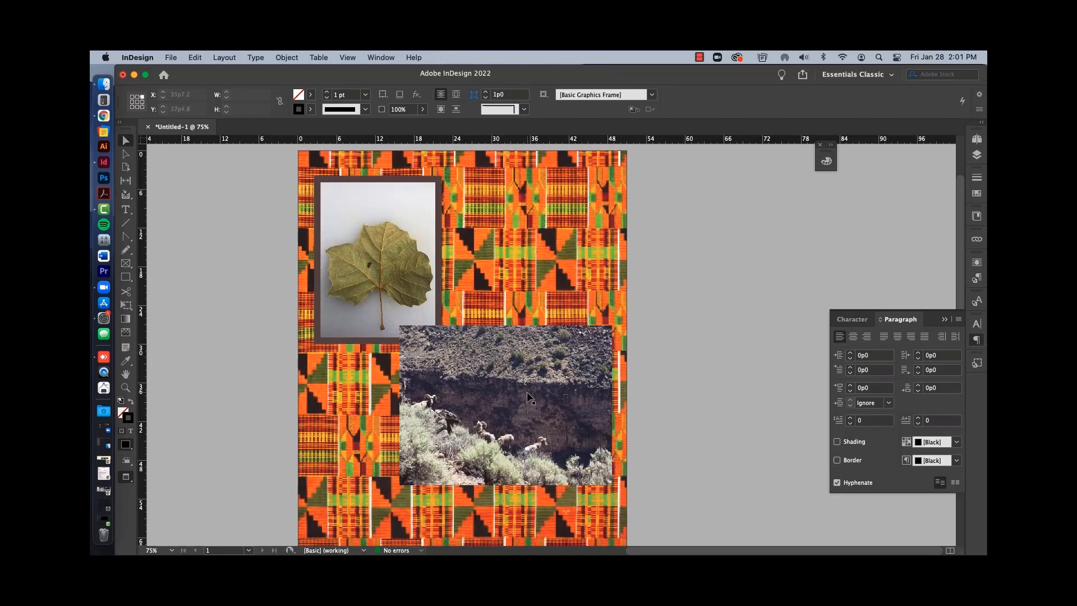
click(401, 272)
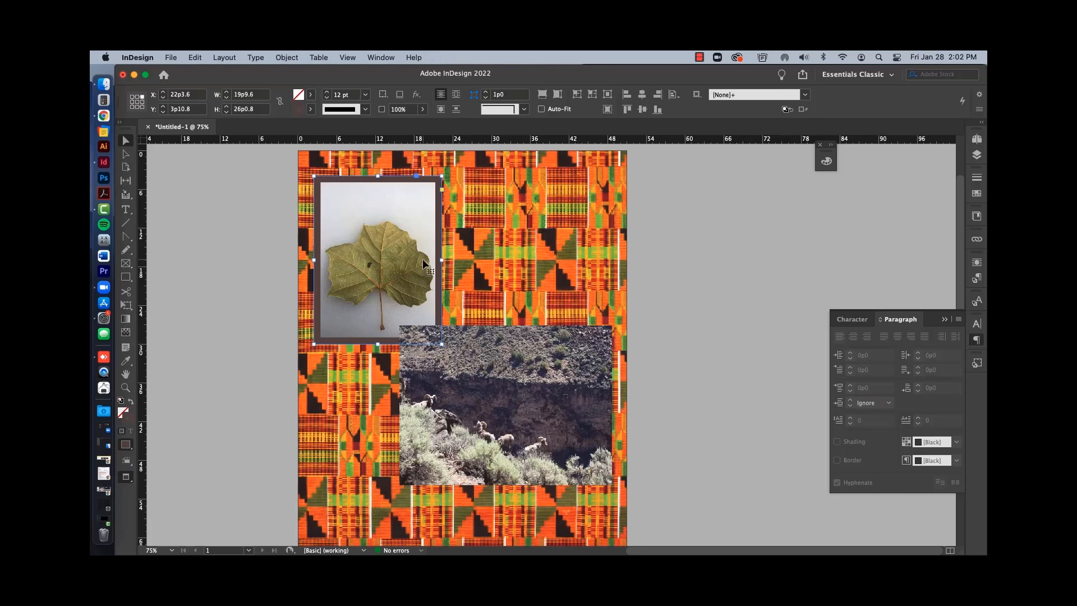
click(688, 272)
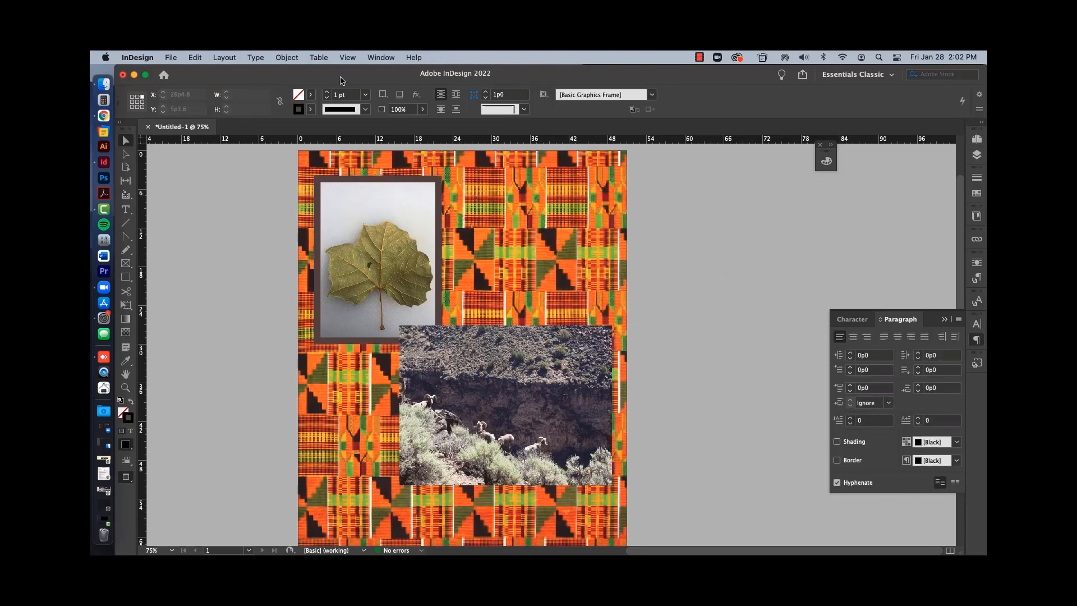
- Show the object styles and create one named Brown Border from the bordered leaf photo
click(381, 58)
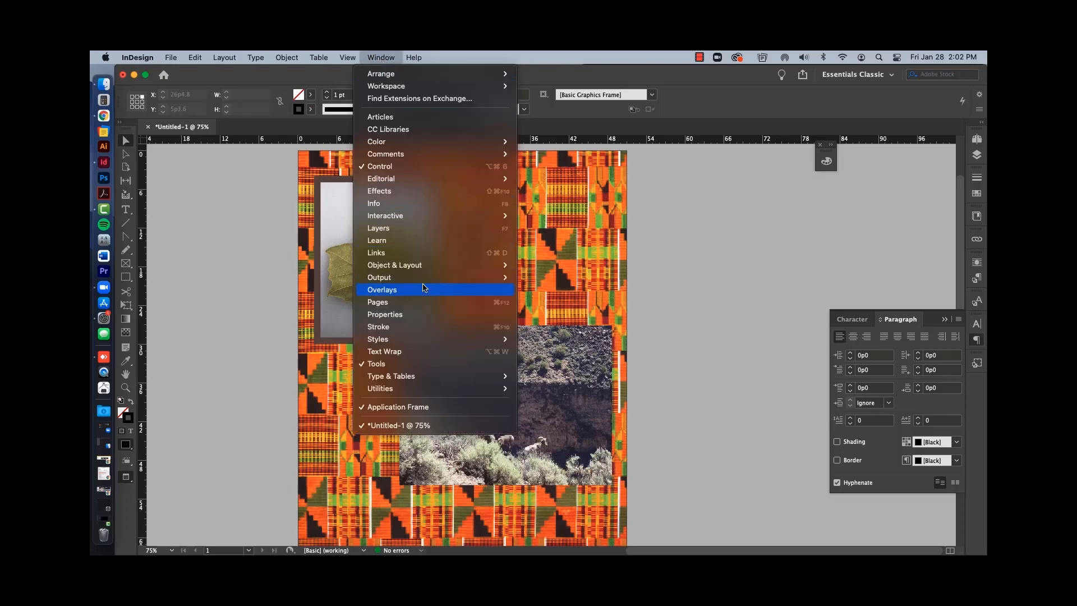
mouse_move(407, 341)
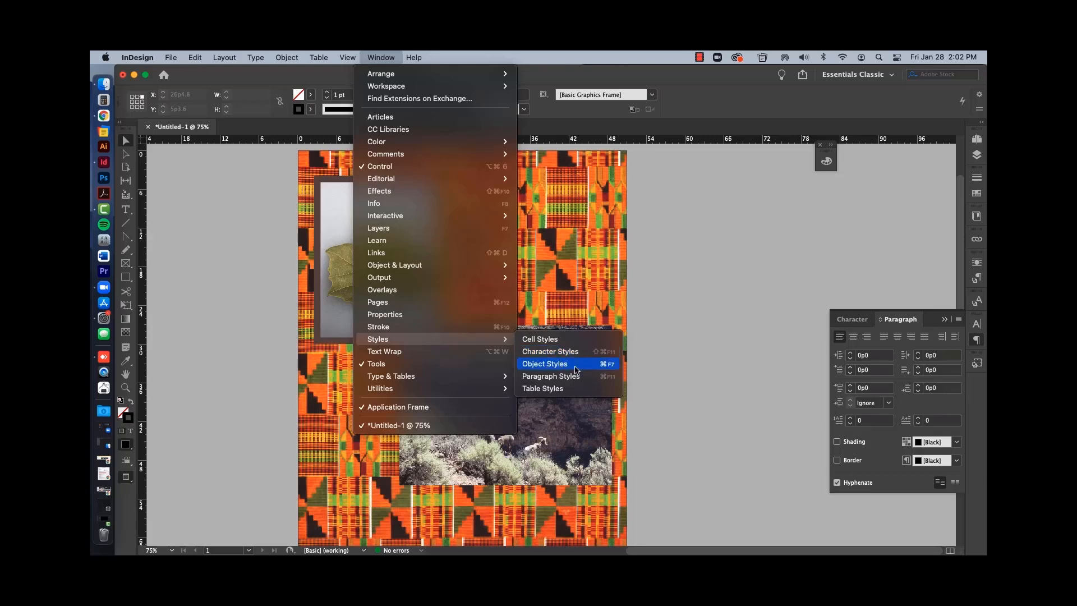
click(576, 369)
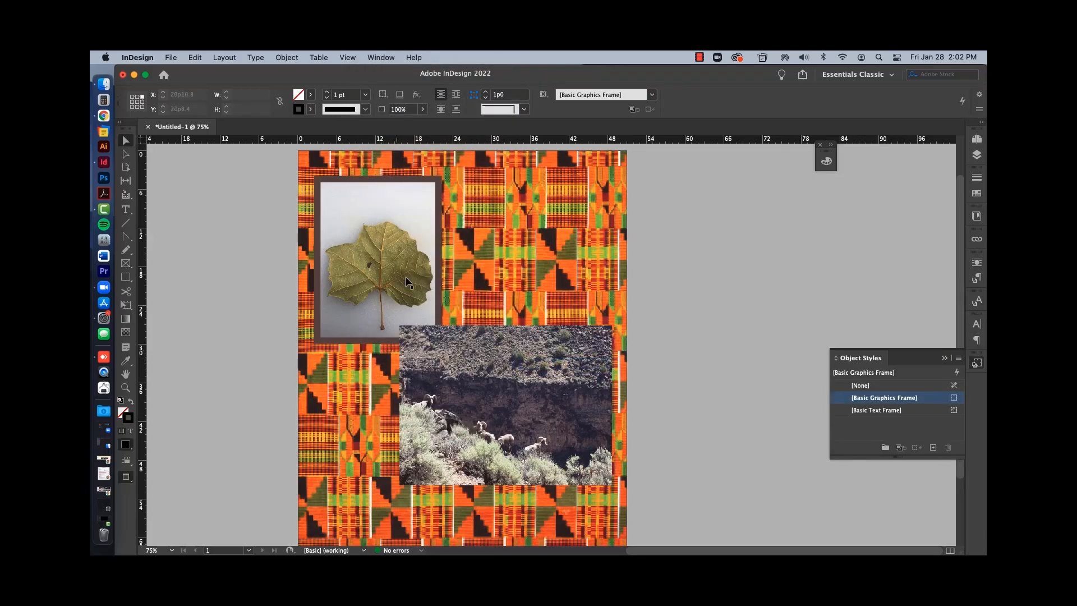
click(408, 239)
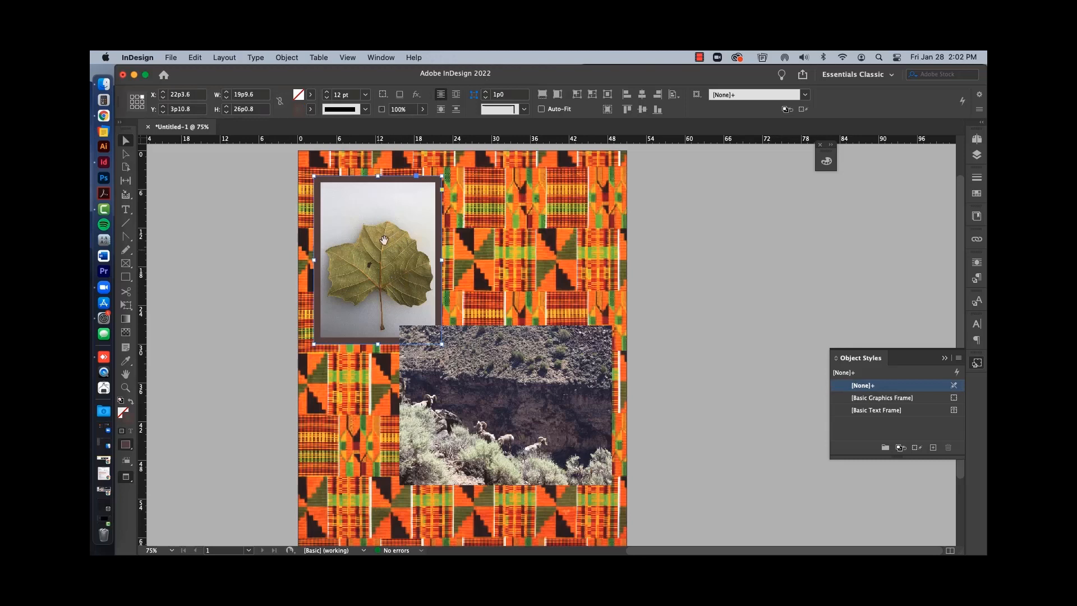
click(933, 449)
double_click(875, 422)
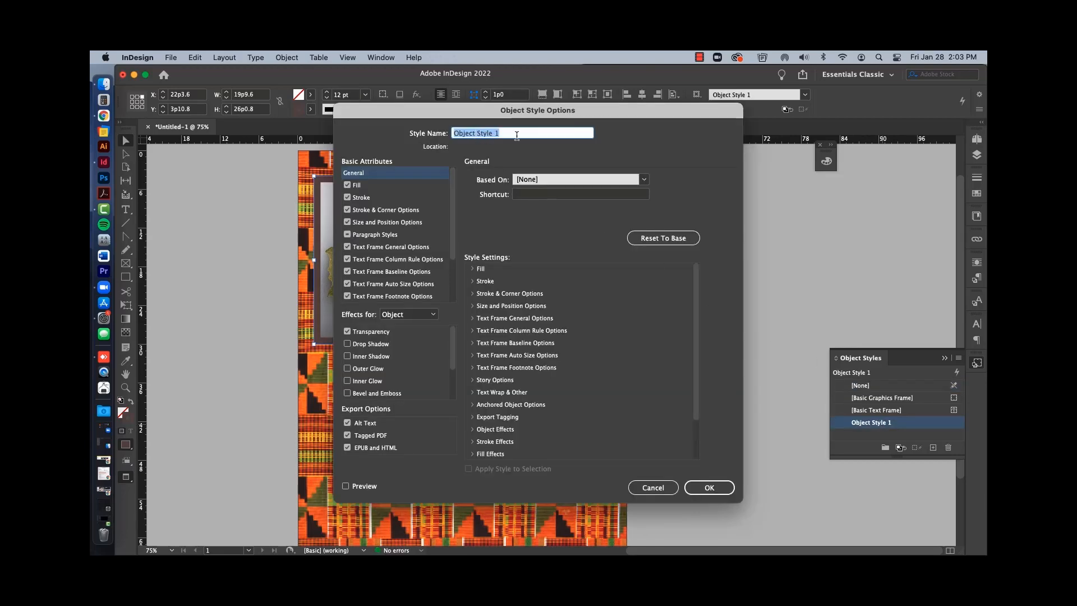
text(Brown Border)
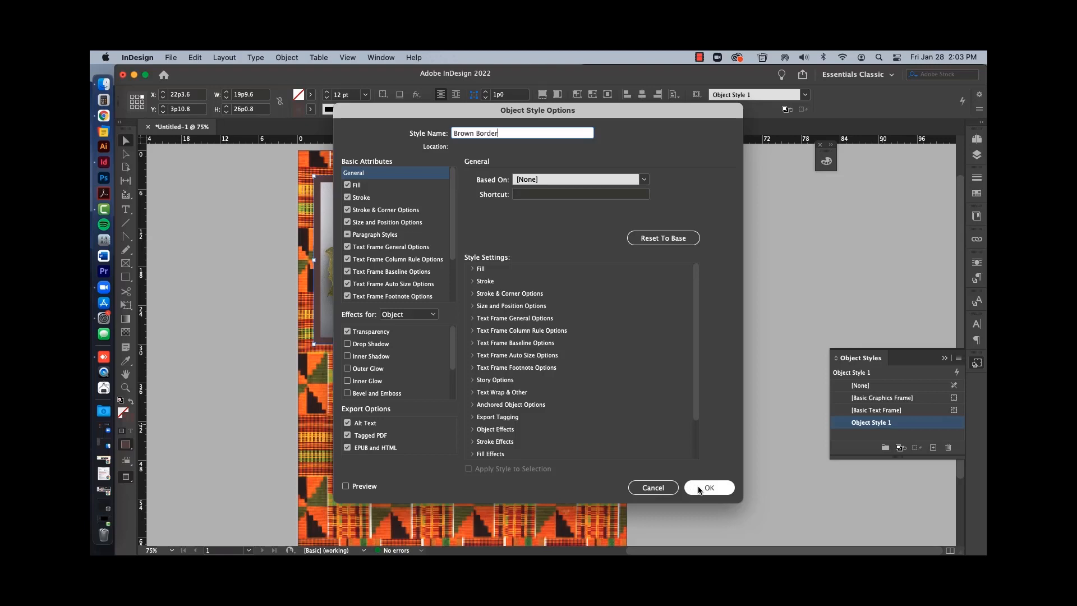
click(699, 489)
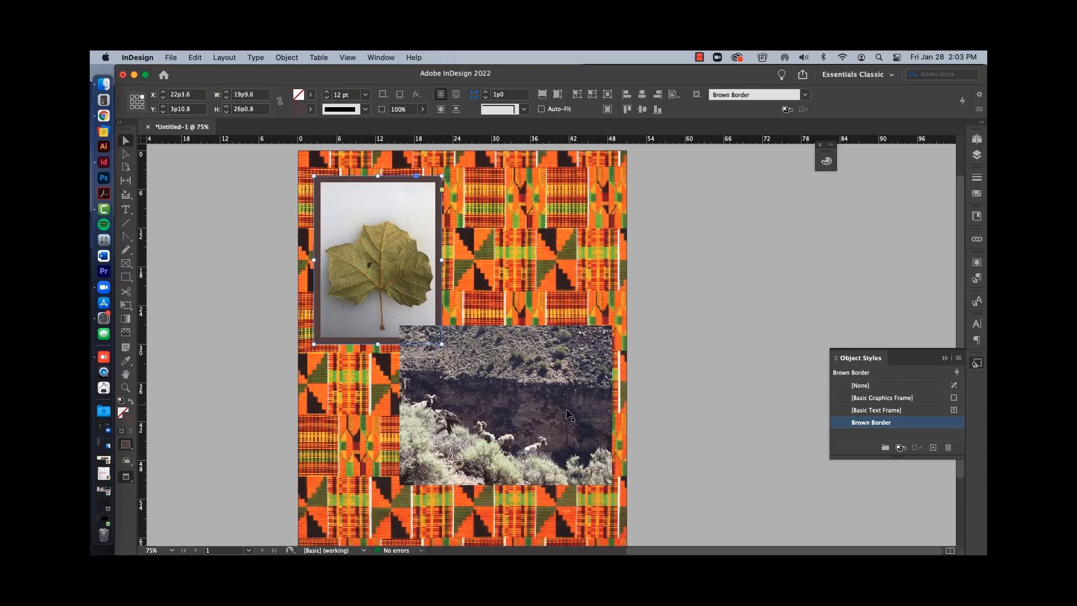
- Apply the Brown Border object style to the bighorn sheep photo and deselect it
click(555, 390)
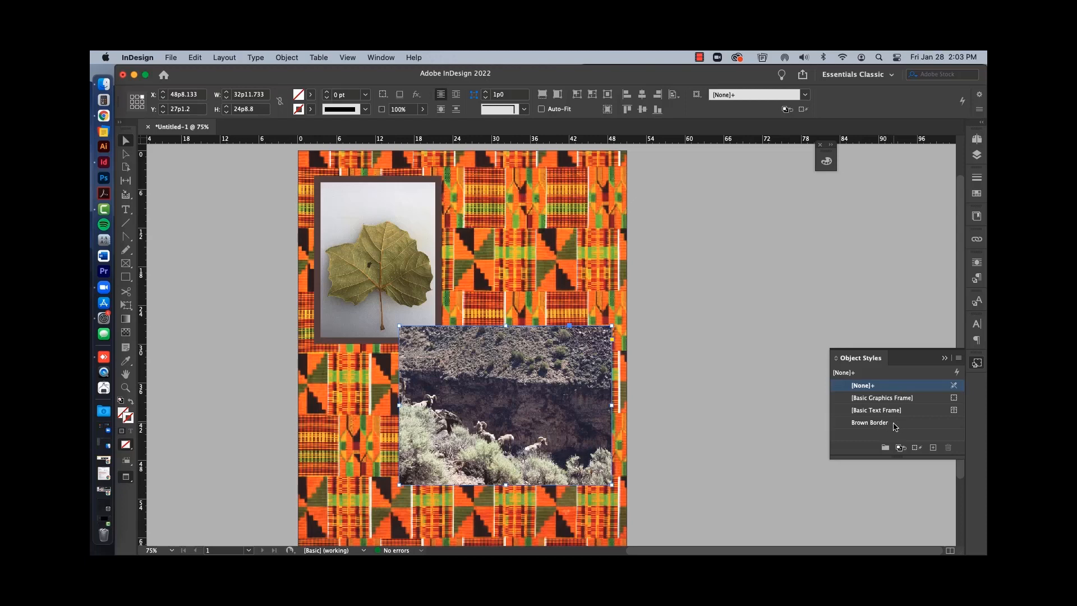
click(894, 424)
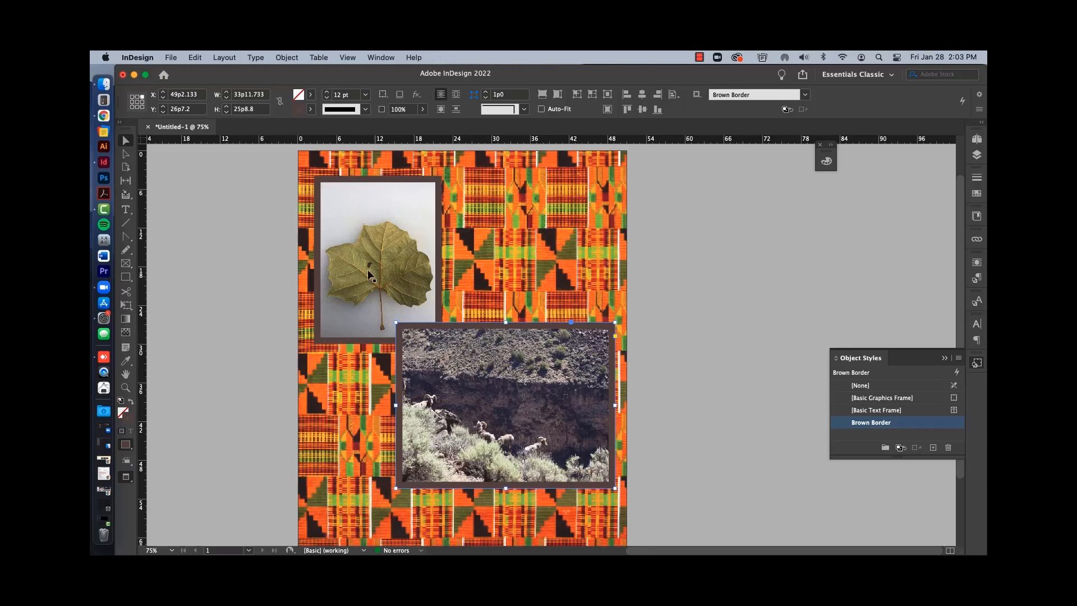
click(721, 374)
scroll(721, 375, down, 1)
scroll(721, 375, up, 2)
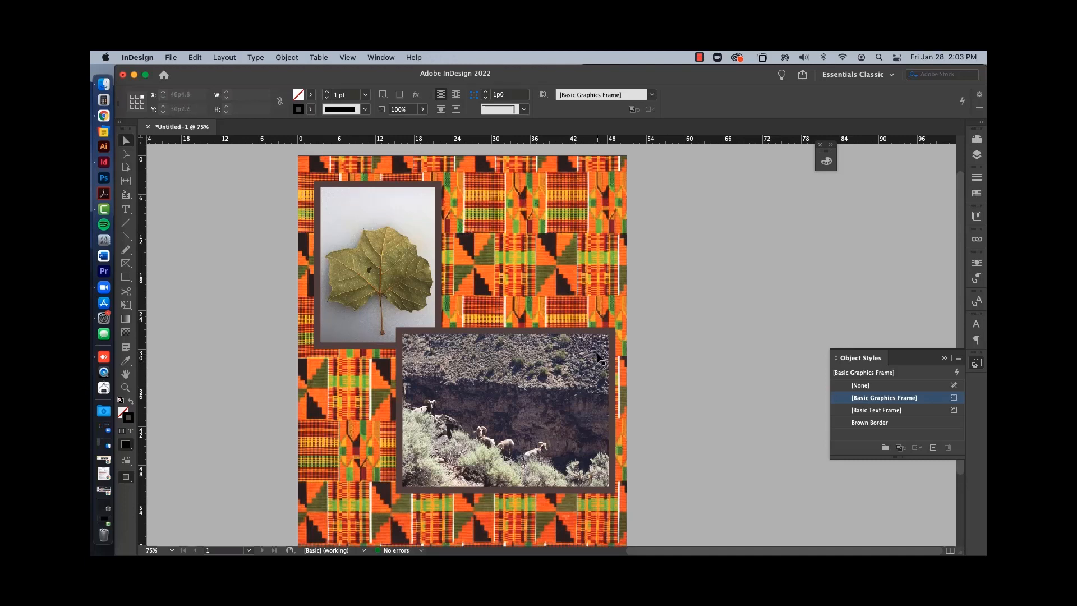
- Review the Brown Border object style's fill, stroke, corner, text wrap and effects options, and close the options dialog
double_click(890, 423)
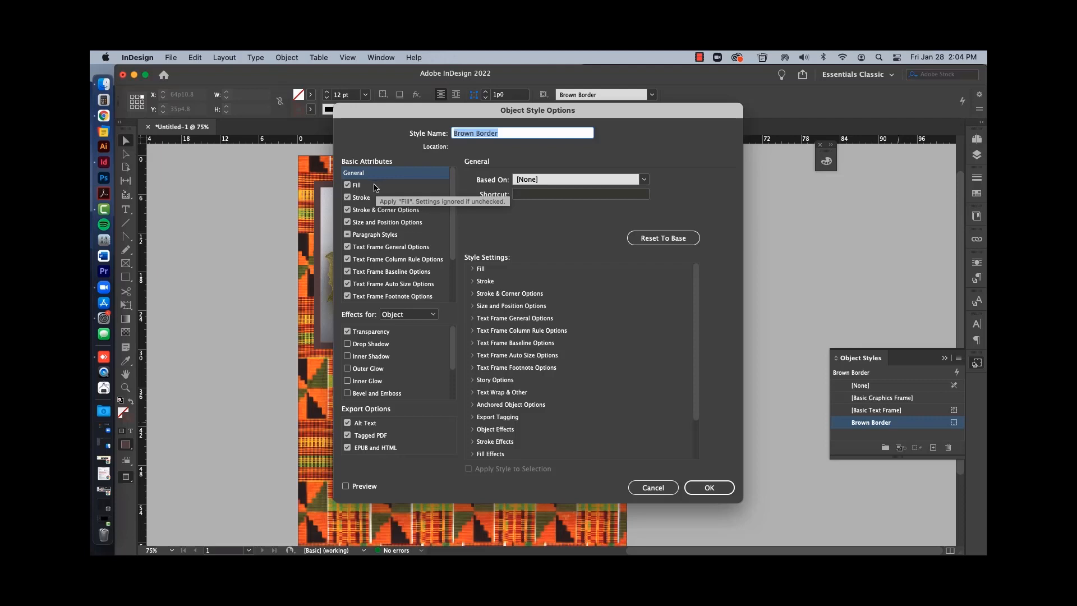
click(378, 187)
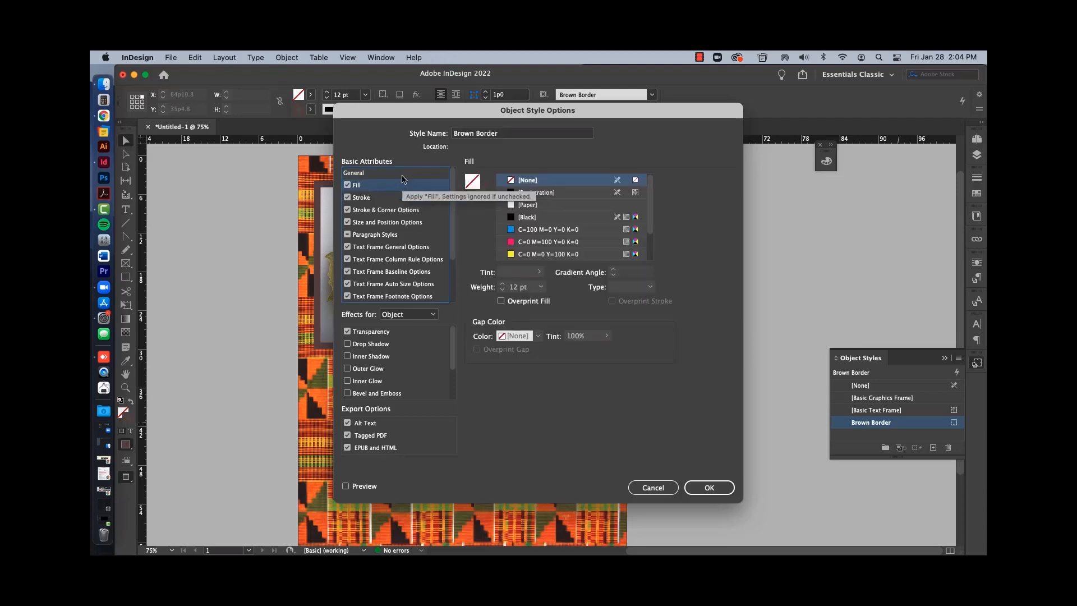
click(397, 198)
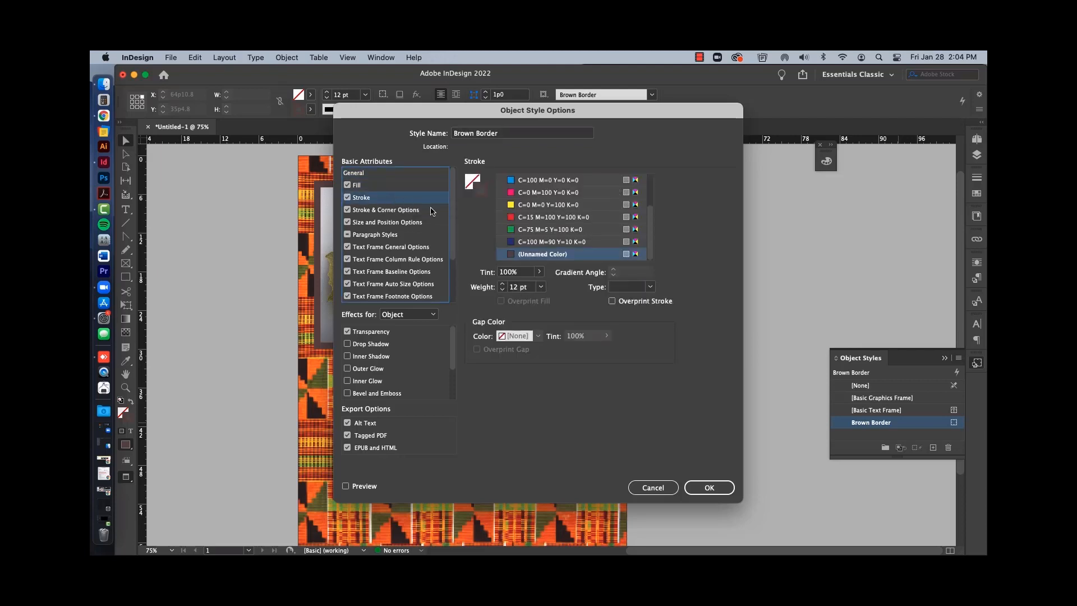
click(432, 212)
scroll(407, 231, down, 3)
scroll(429, 273, down, 2)
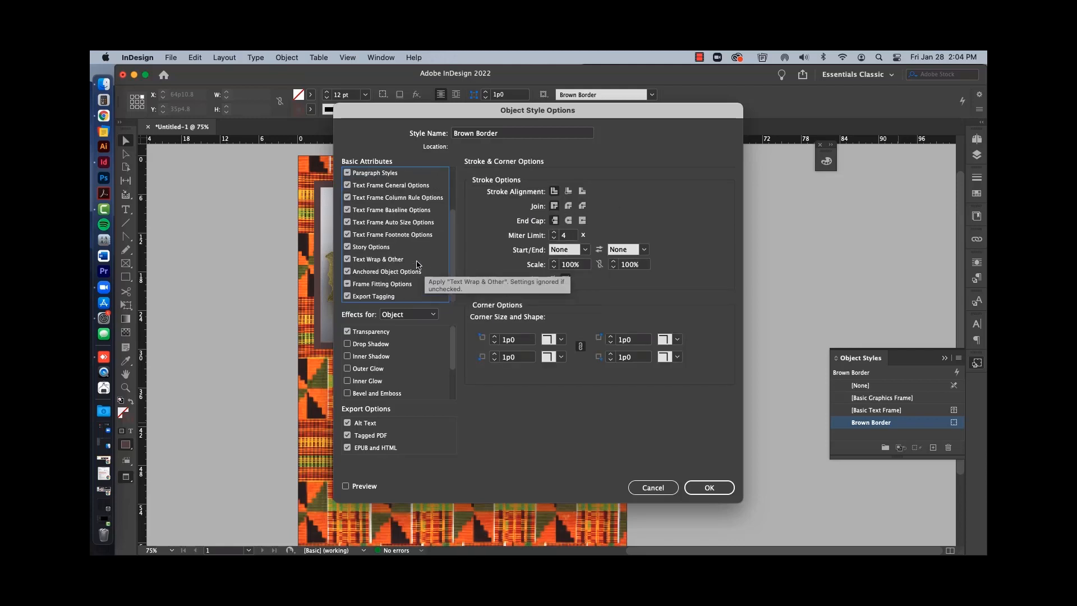
click(413, 260)
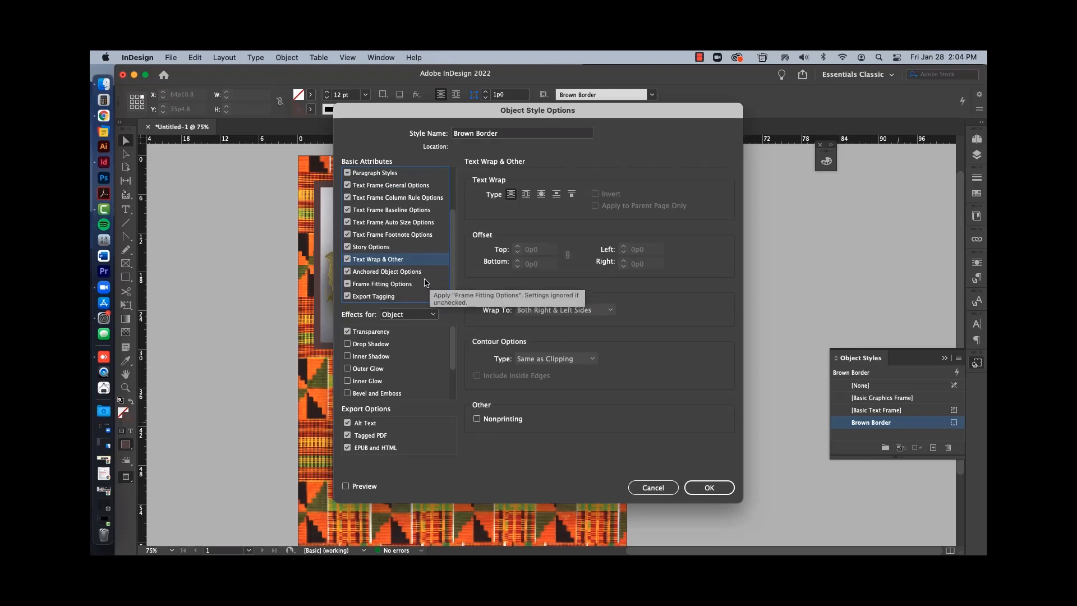
scroll(418, 250, up, 3)
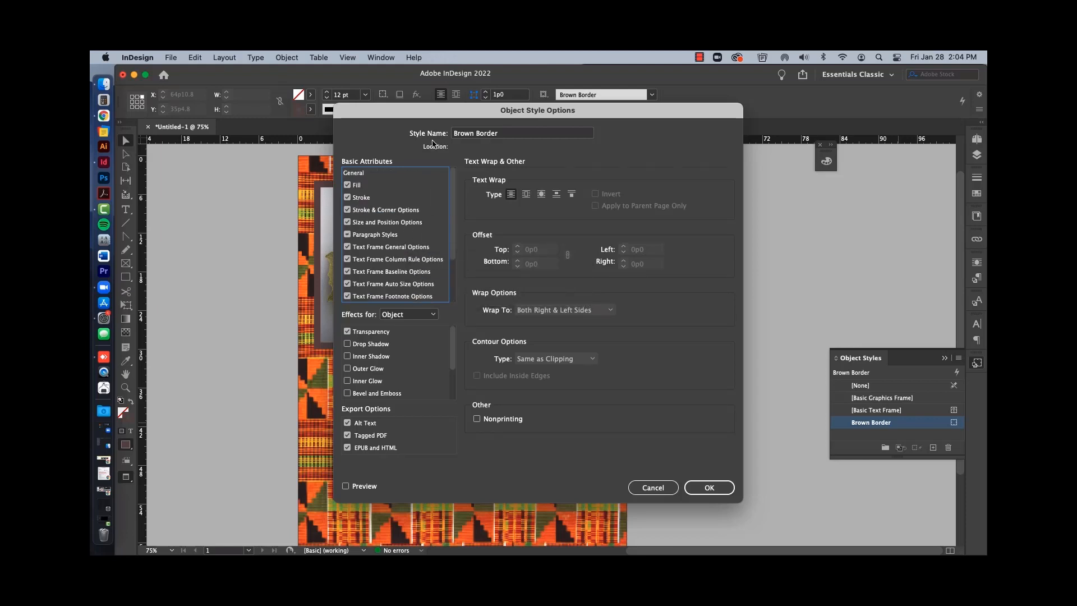
scroll(411, 251, down, 3)
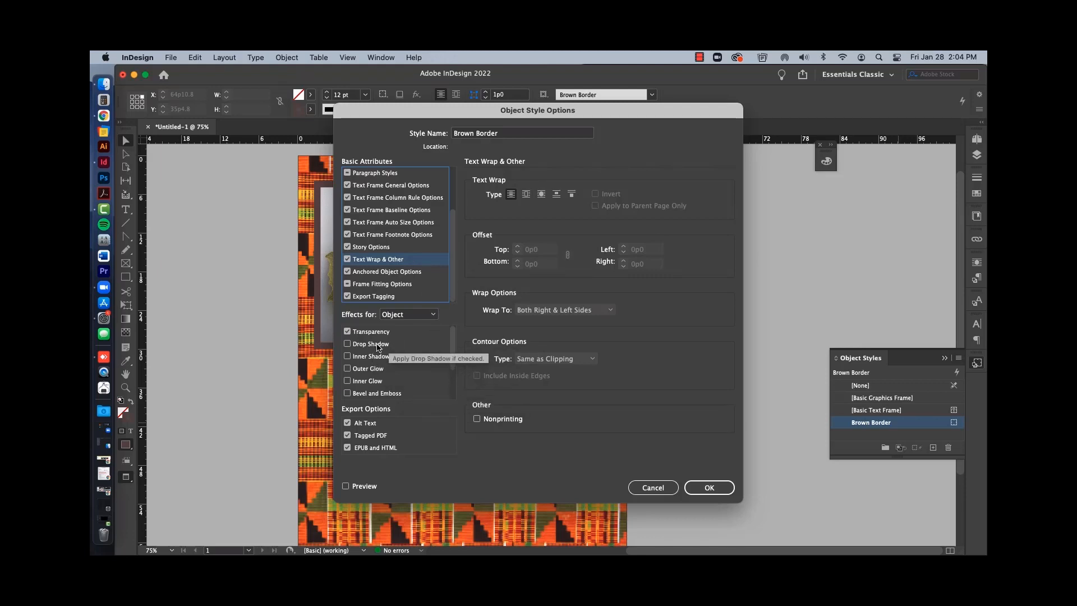
scroll(379, 359, down, 2)
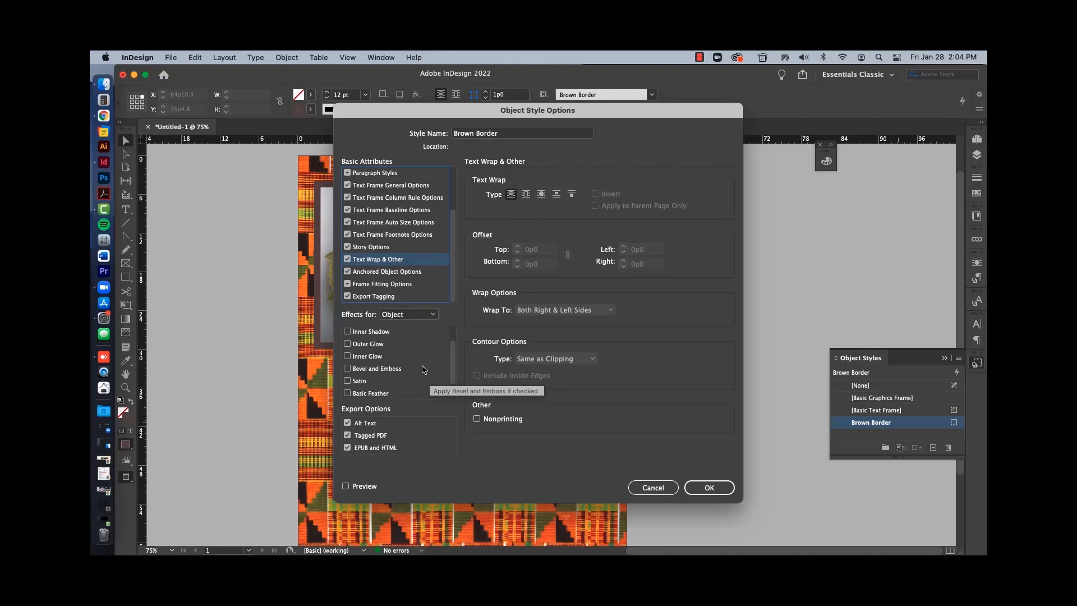
scroll(422, 370, up, 2)
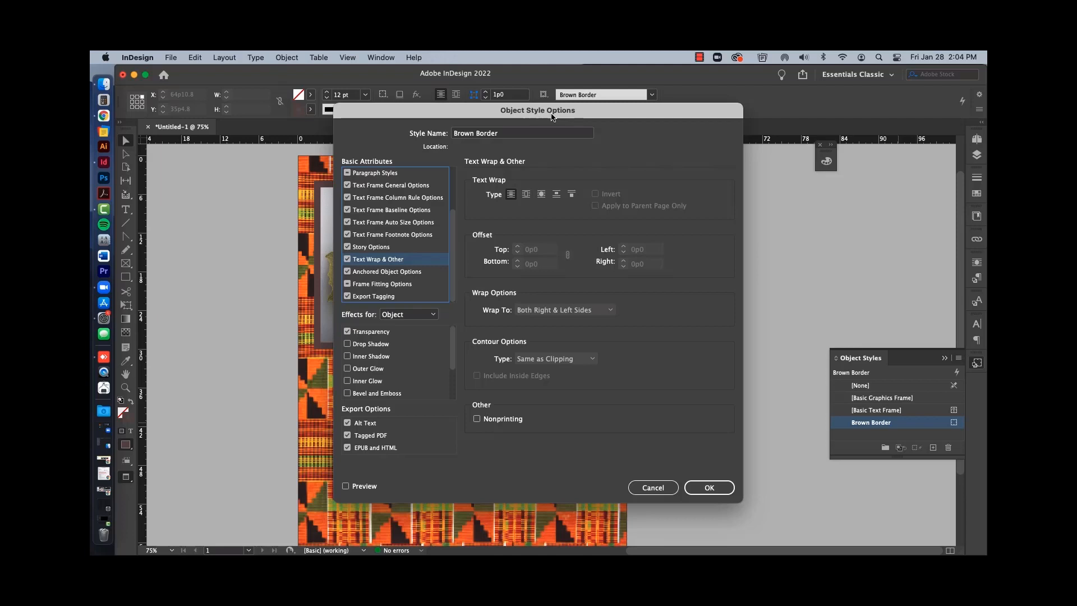
drag(650, 115, 652, 143)
click(711, 514)
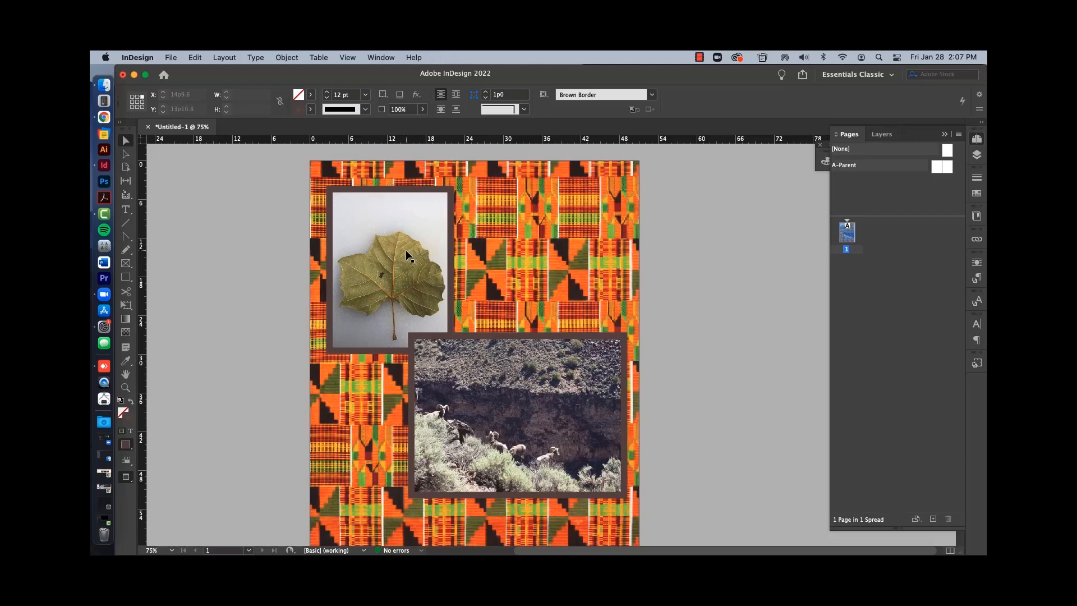
- Paste a copy of the leaf photo onto page 1 with the regular Paste command and delete that copy
click(411, 254)
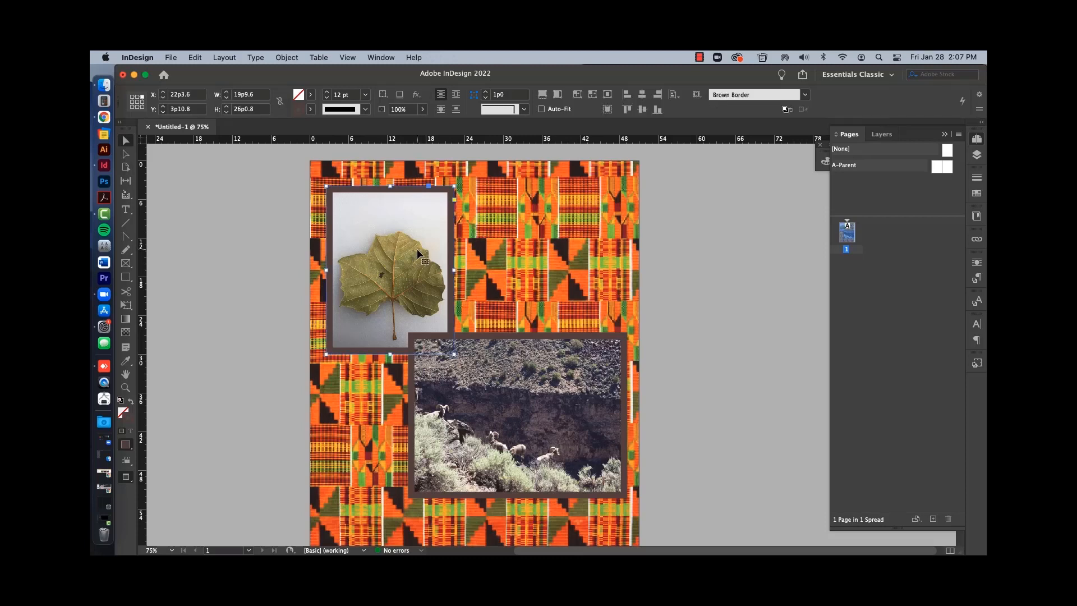
click(691, 293)
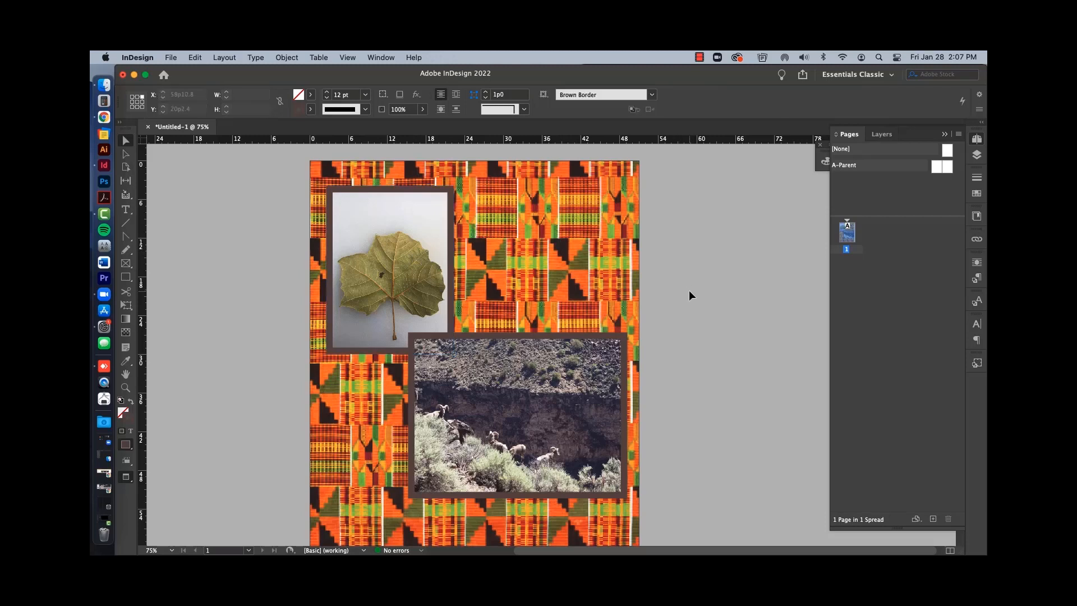
key(super+v)
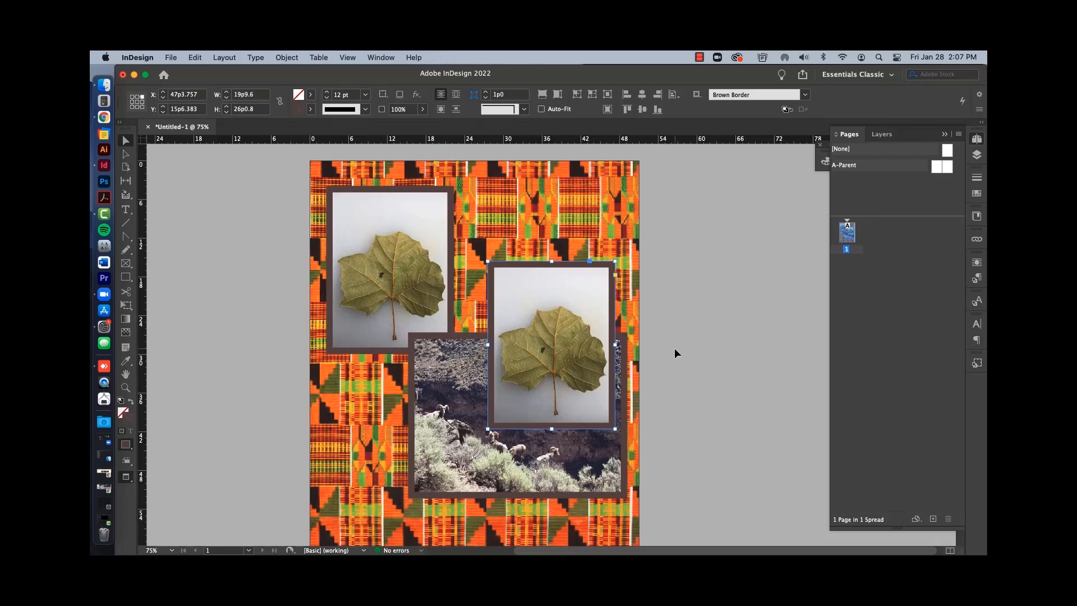
key(Delete)
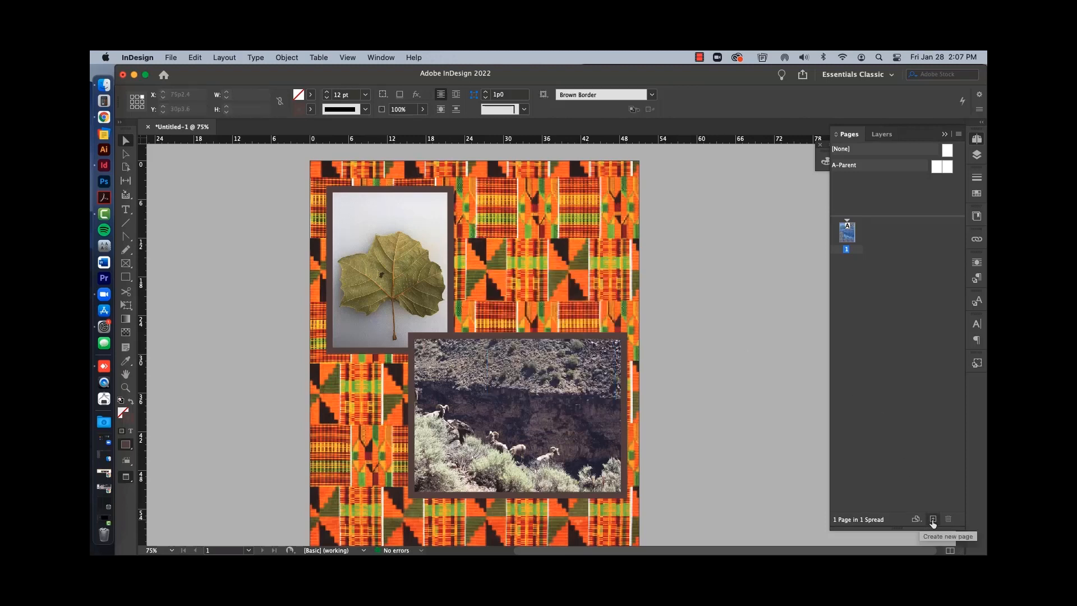
- Add a new blank page 2 to the document
click(933, 519)
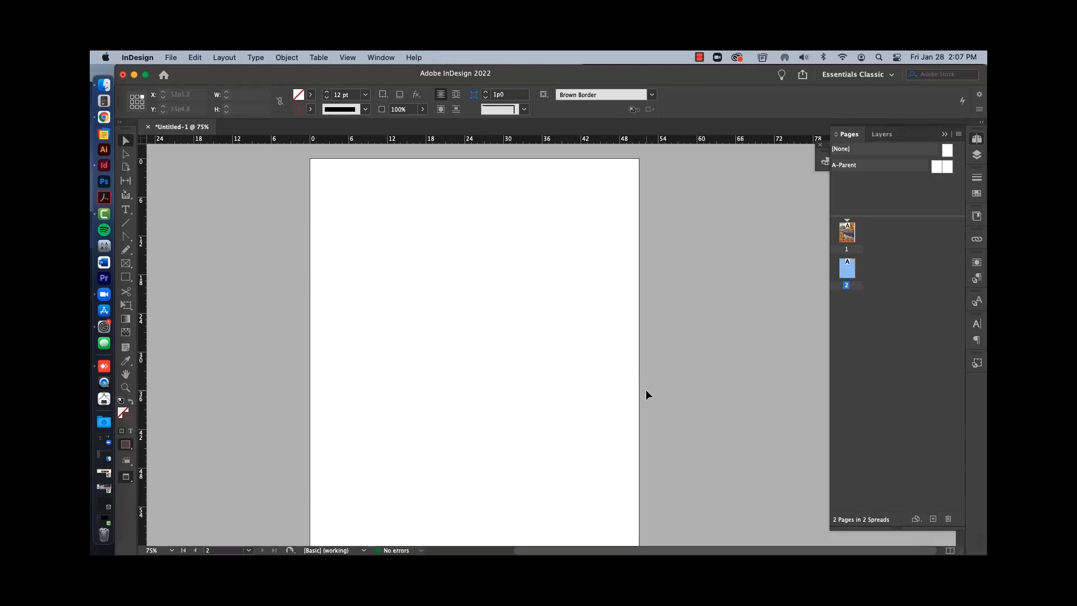
scroll(645, 391, down, 3)
scroll(540, 365, up, 15)
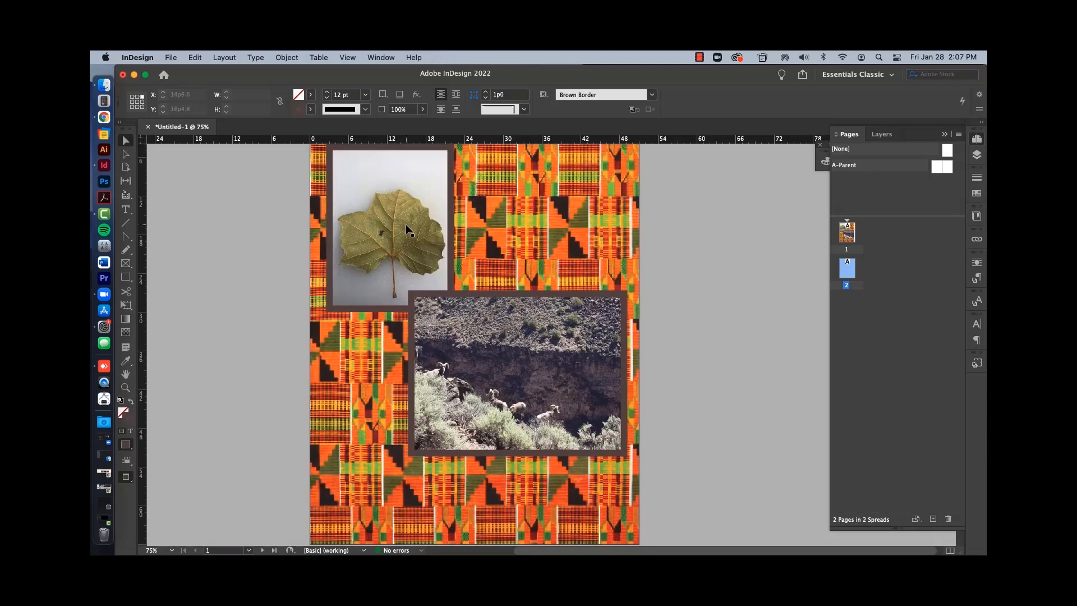
- Copy the leaf photo from page 1, paste it in place on page 2, and compare its position on both pages
click(429, 250)
scroll(452, 375, down, 15)
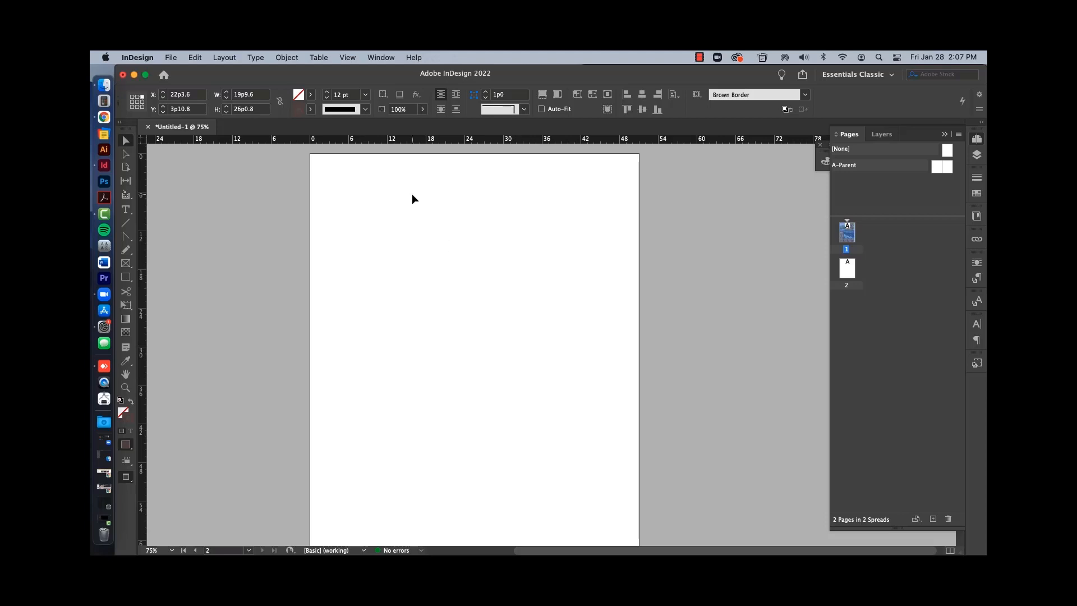
scroll(540, 399, up, 10)
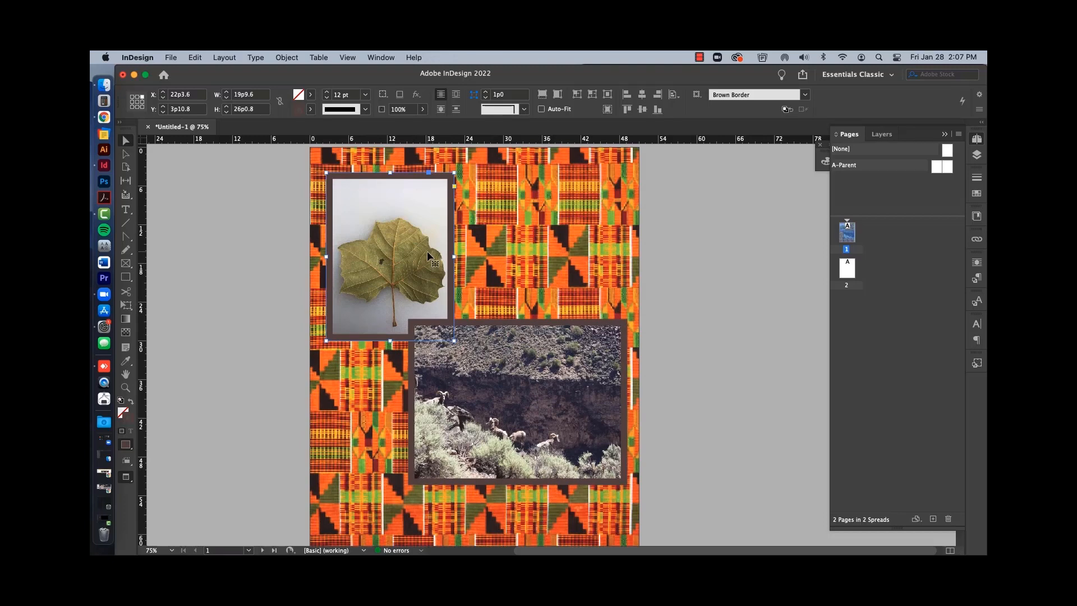
scroll(557, 426, down, 10)
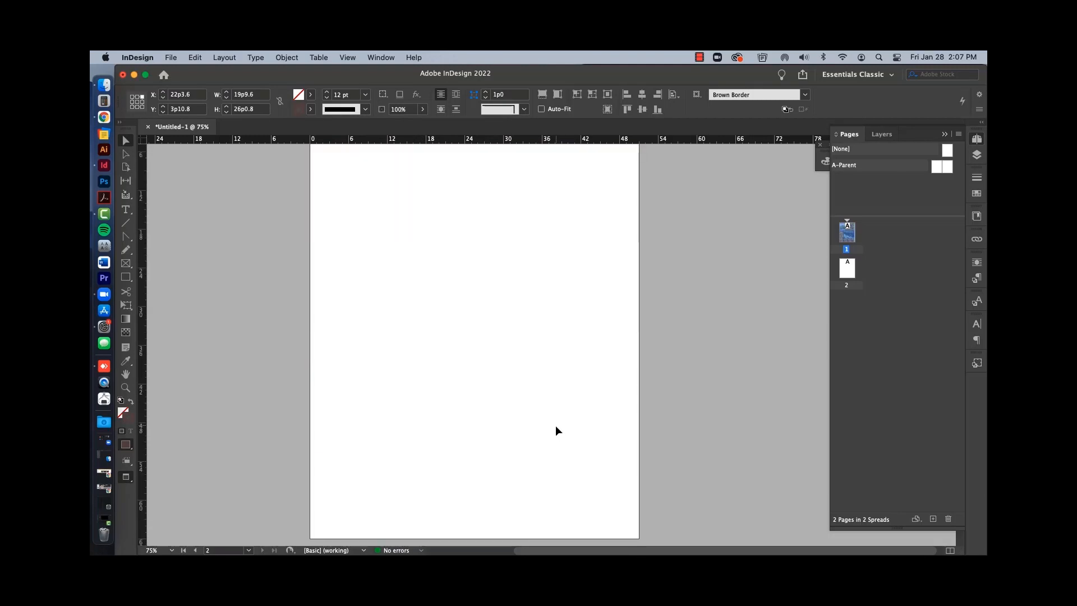
click(518, 364)
right_click(471, 305)
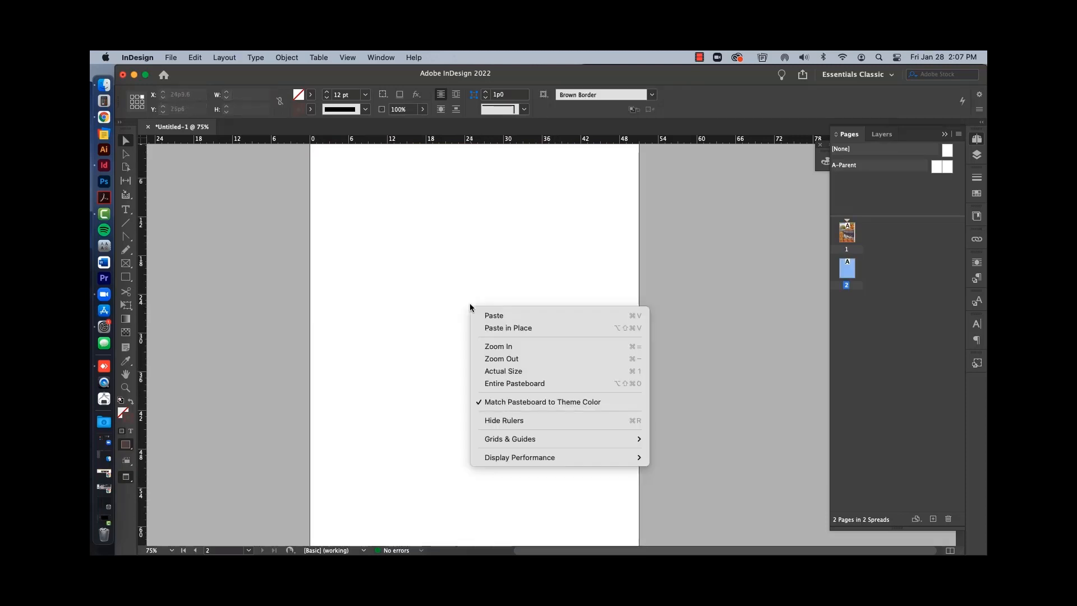
click(516, 327)
scroll(540, 423, up, 2)
click(545, 406)
scroll(519, 459, up, 1)
scroll(520, 459, up, 10)
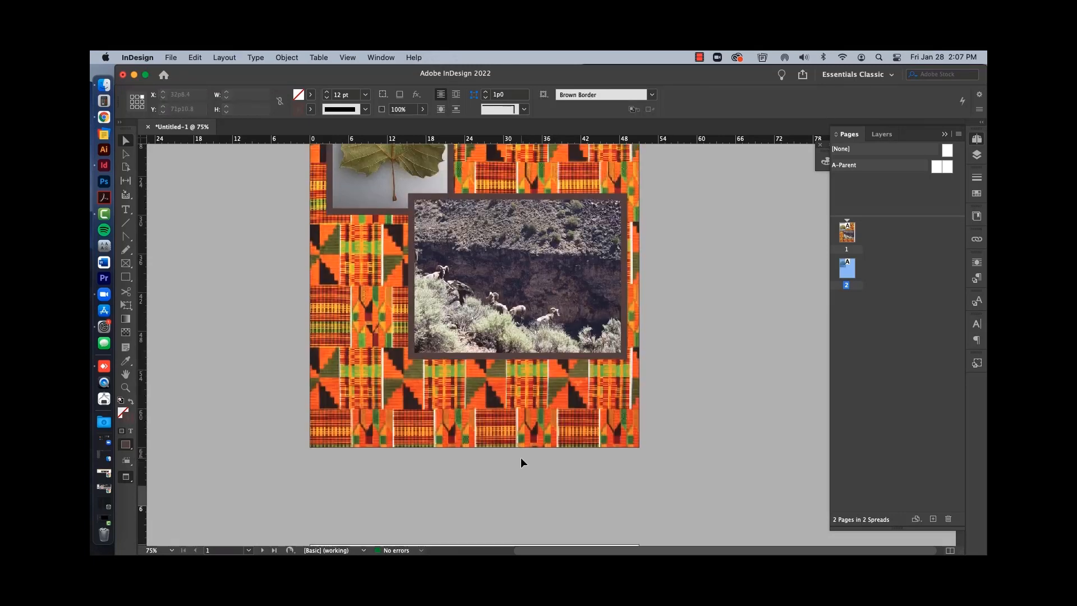
scroll(521, 458, down, 12)
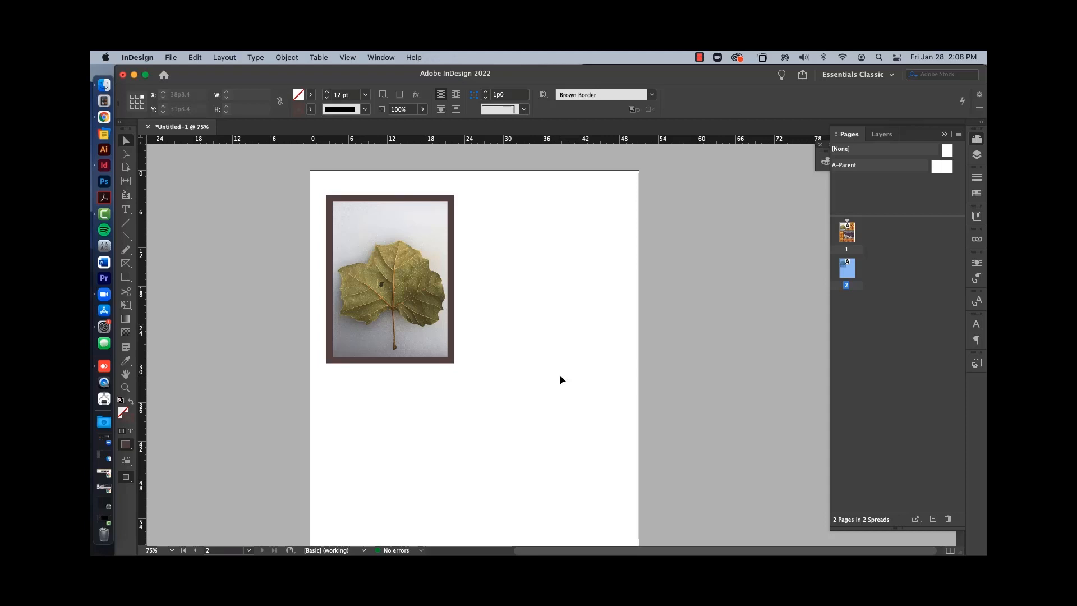
right_click(511, 286)
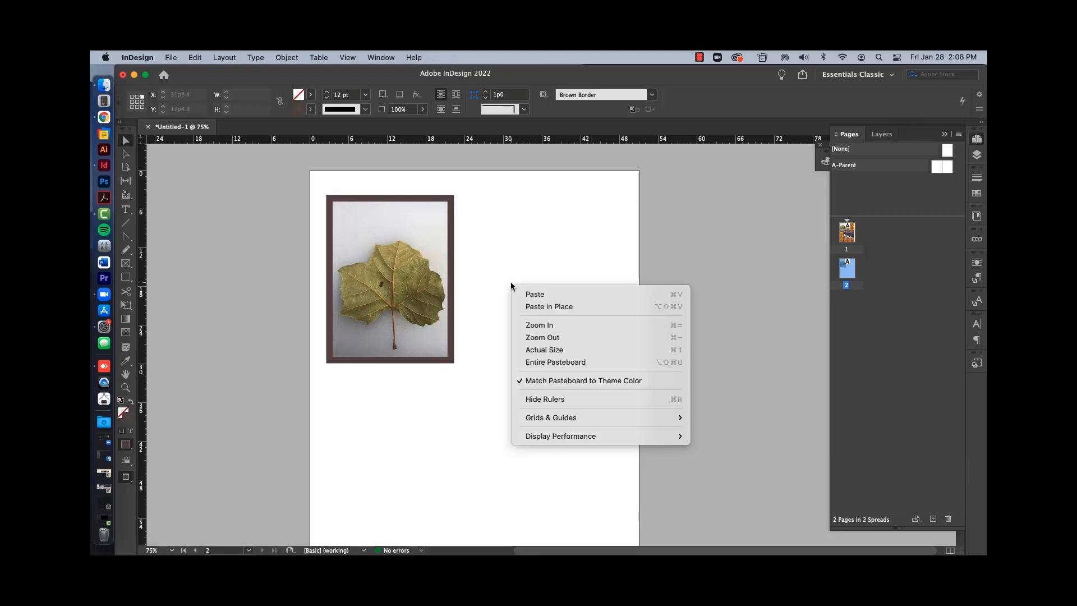
click(526, 306)
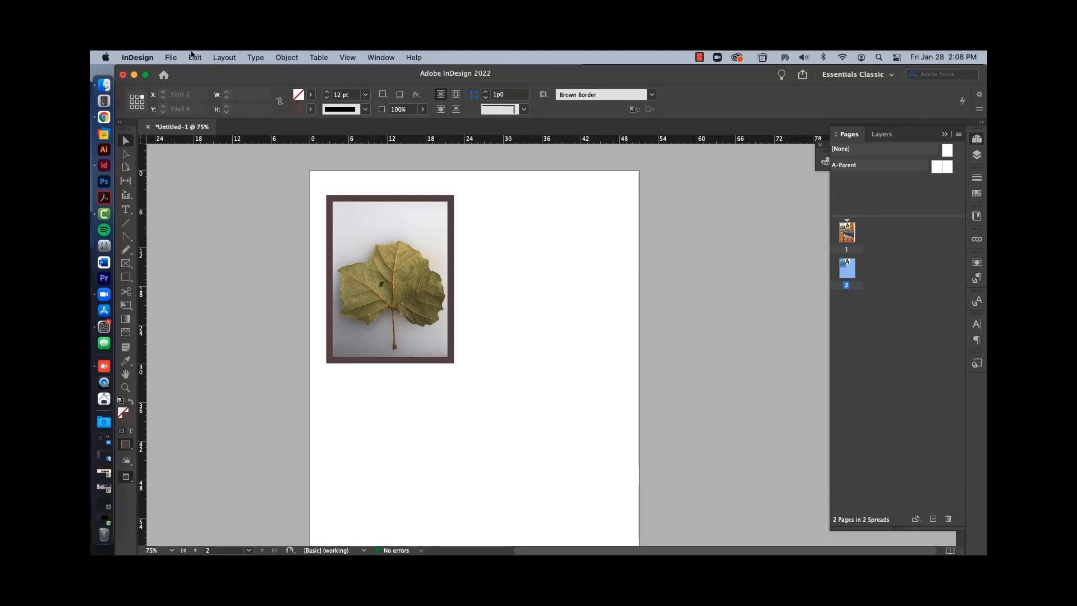
click(195, 57)
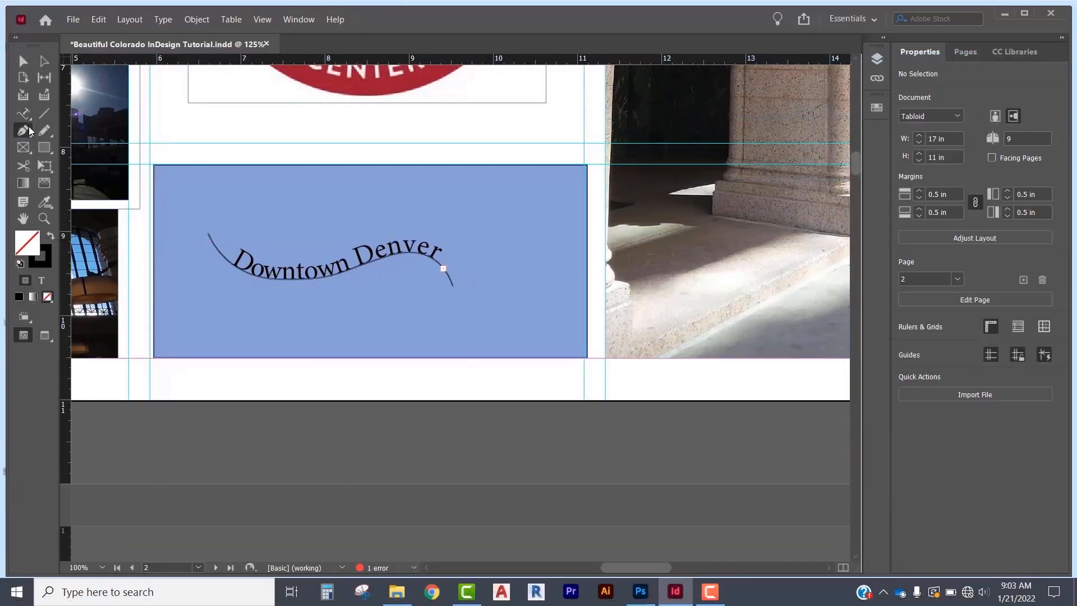
- Start a curved path with the Pen tool inside the blue rectangle of the Beautiful Colorado document
click(31, 130)
click(233, 187)
drag(267, 234, 360, 228)
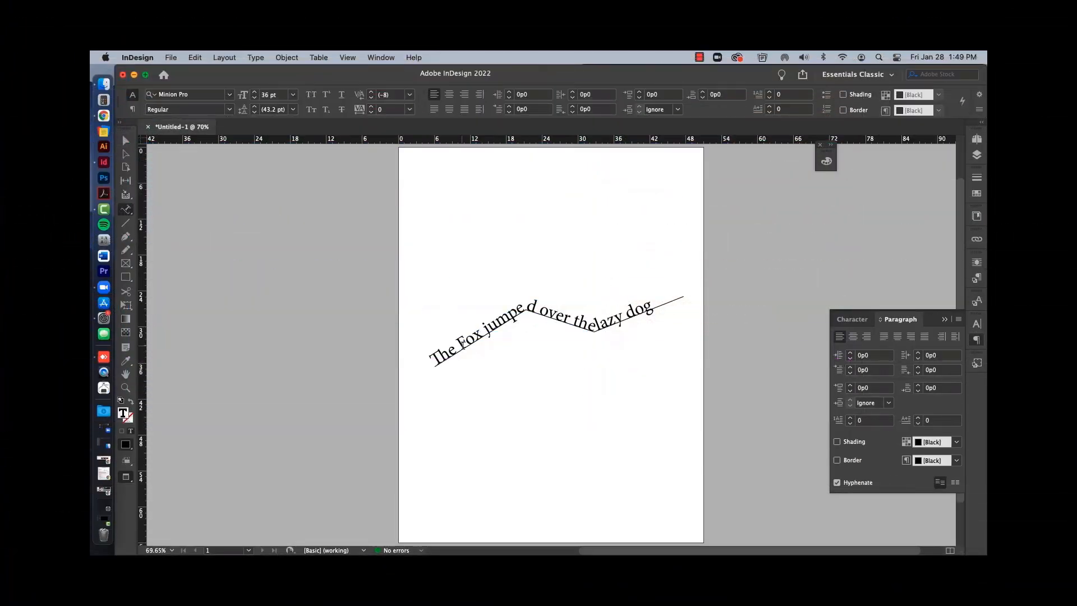
- Insert spaces before the sentence on the zigzag path in the untitled document and move the path slightly up the page
click(432, 361)
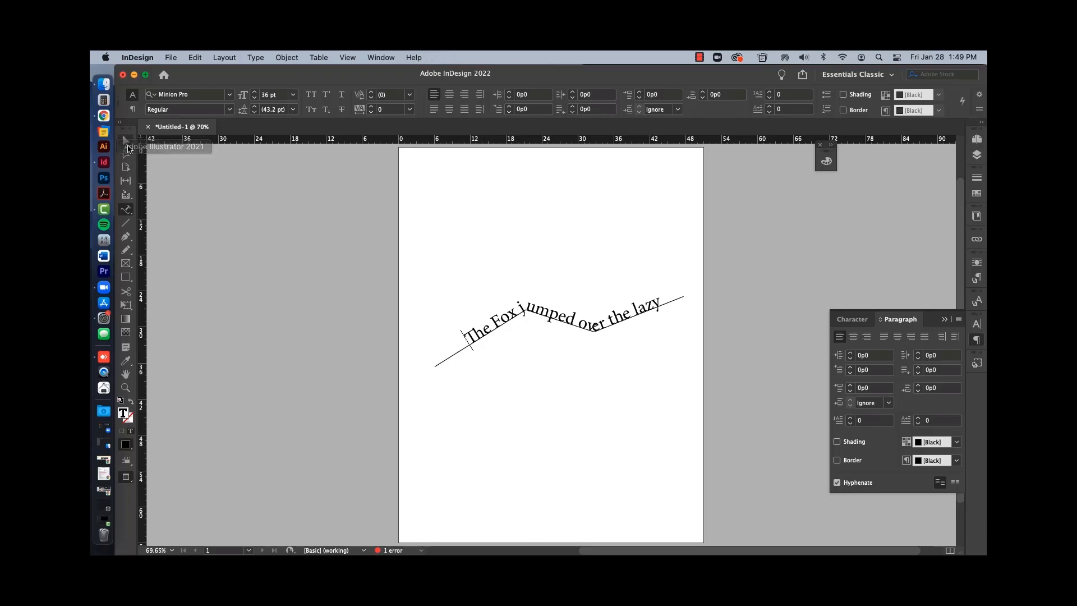
key(Escape)
drag(515, 316, 514, 314)
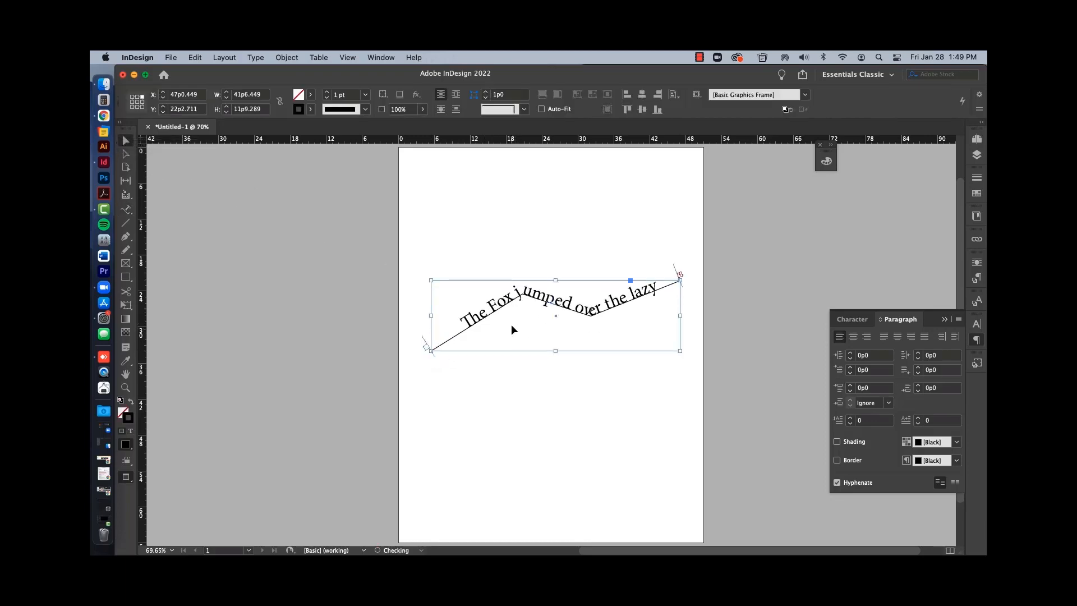
- Select all the text on the zigzag path and center-align it
key(t)
click(540, 284)
key(super+a)
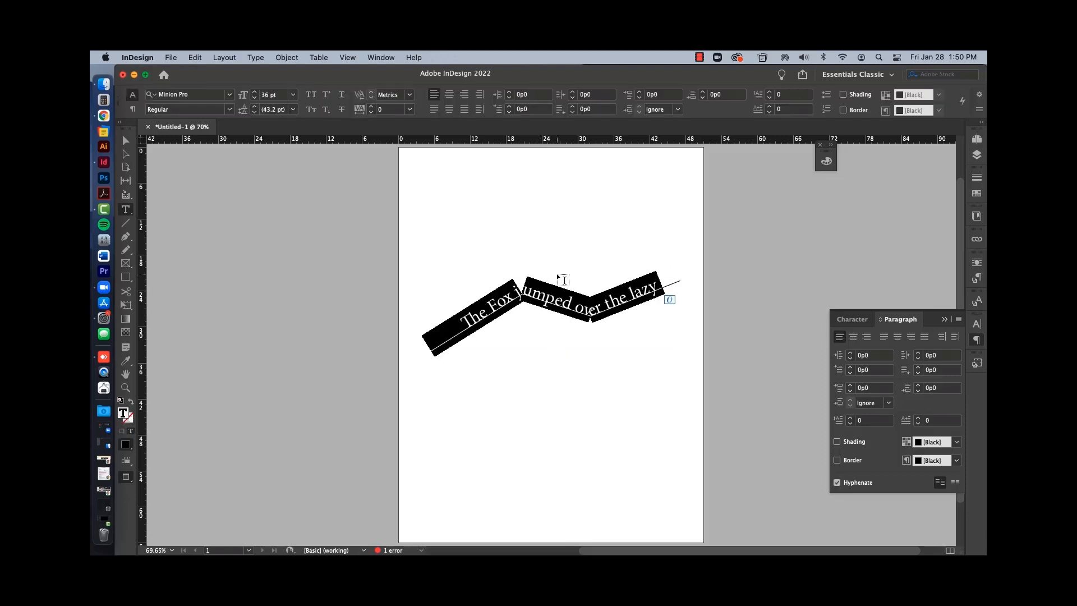
click(448, 94)
click(487, 315)
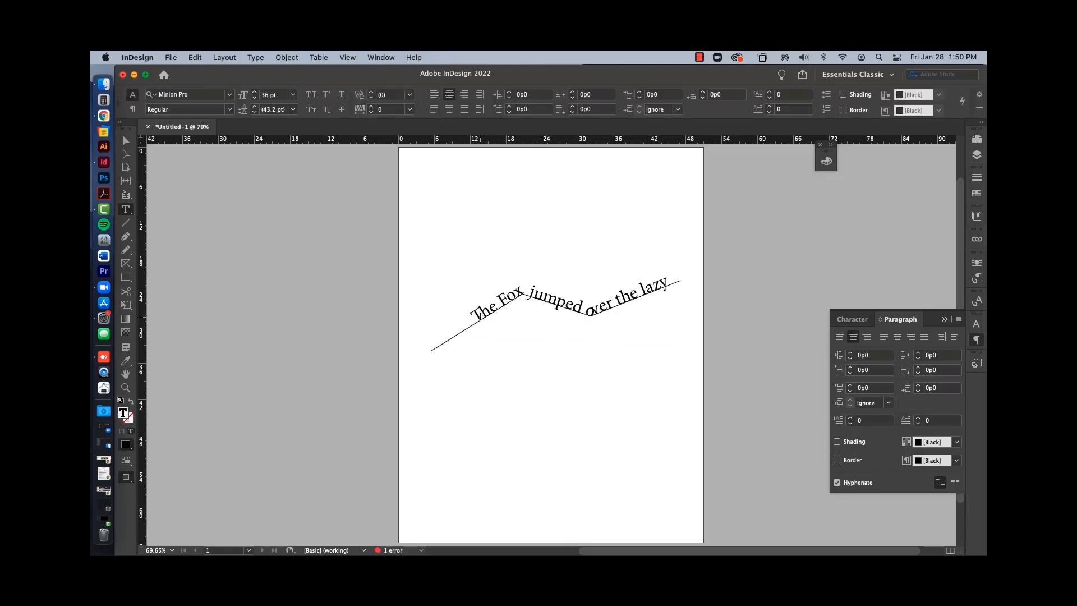
- Delete the extra spaces before "The Fox" on the zigzag path and select the path object with the Selection tool
drag(476, 321, 424, 337)
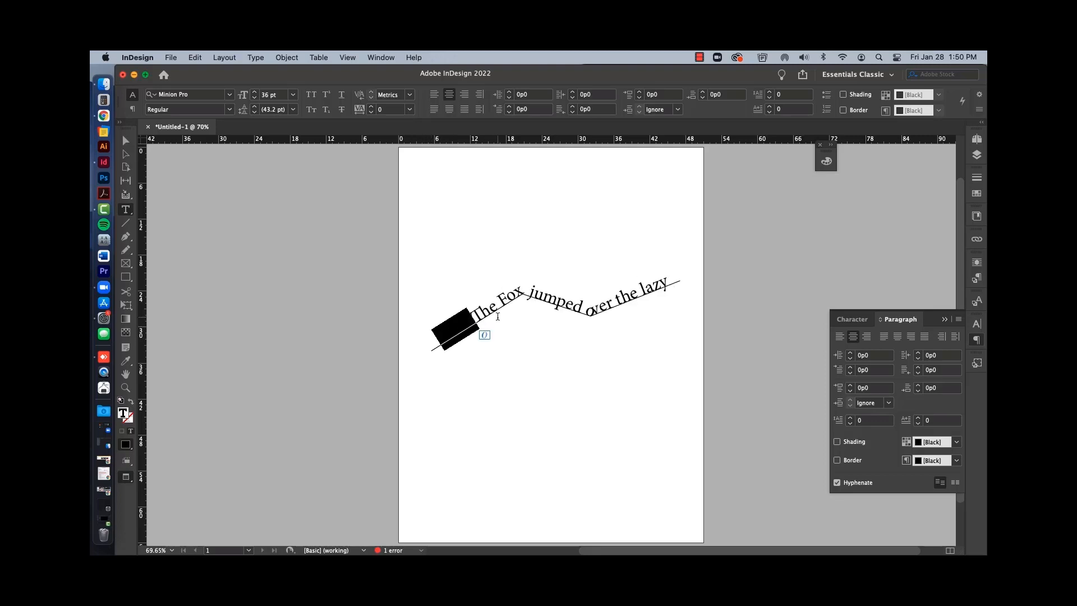
click(492, 308)
click(606, 303)
key(super+a)
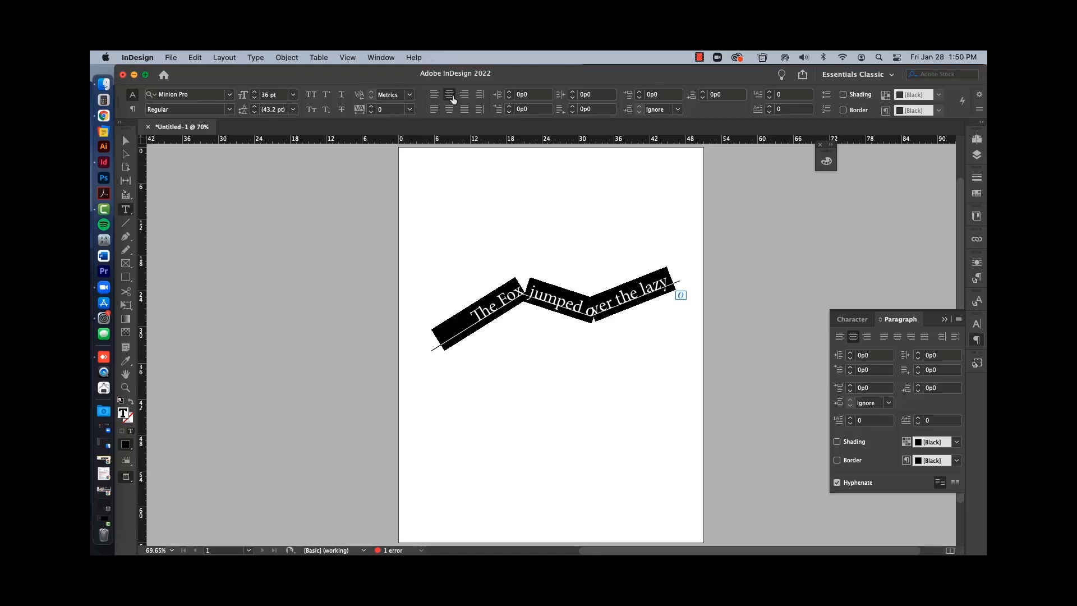
drag(478, 323, 420, 354)
drag(481, 319, 452, 325)
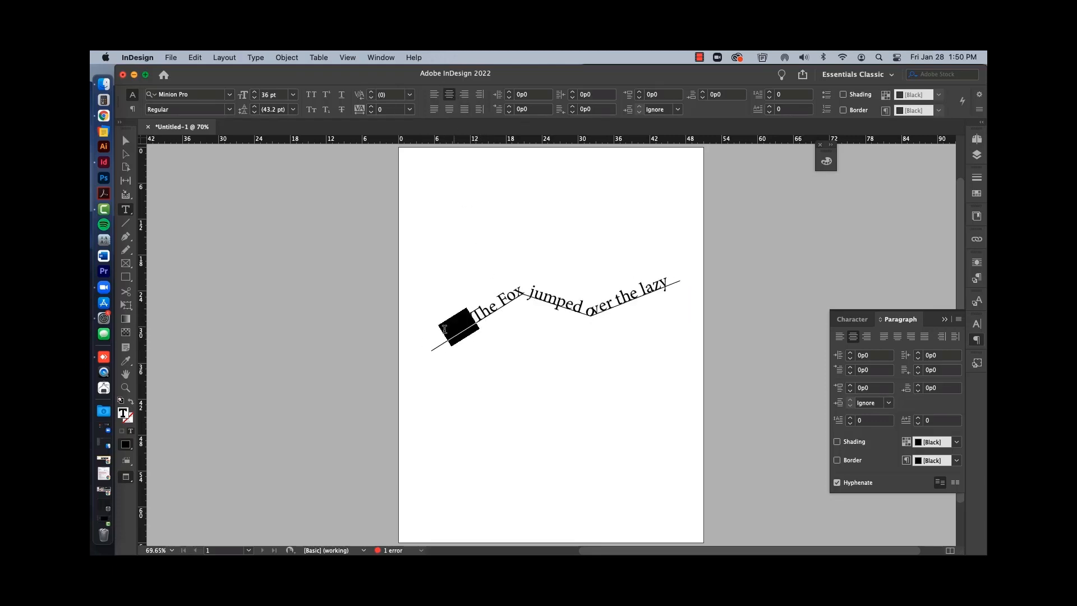
key(BackSpace)
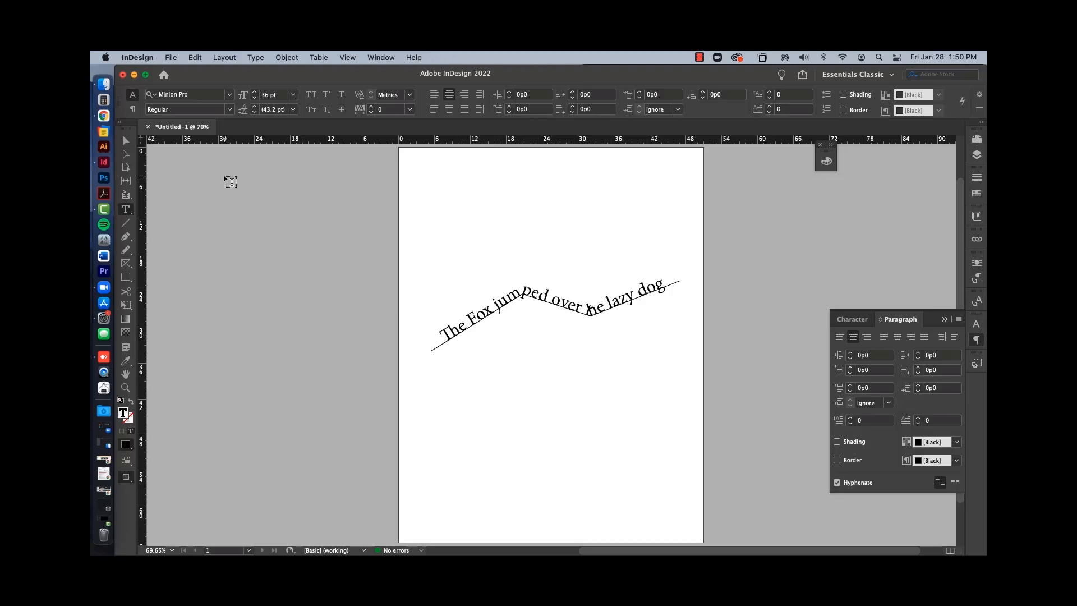
click(125, 143)
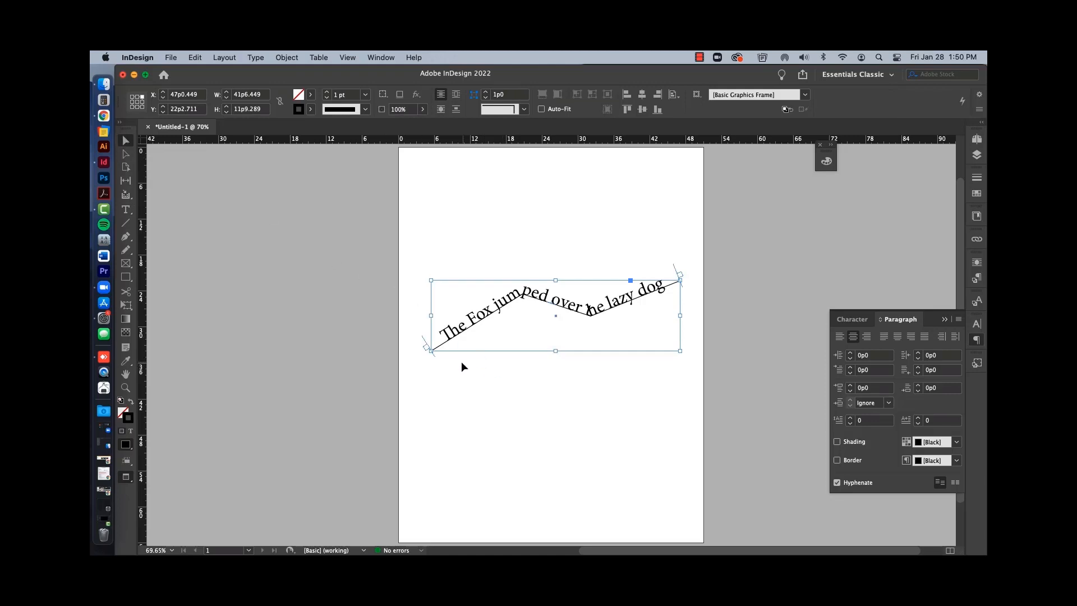
- Move the start bracket of the text on the zigzag path slightly inward along the first segment
key(super+2)
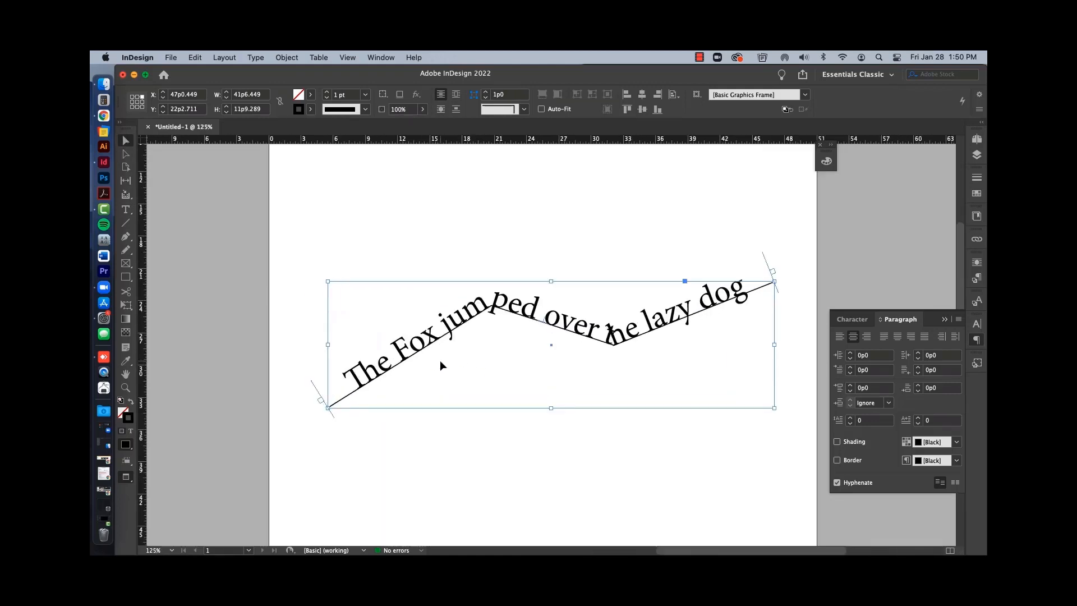
drag(440, 360, 550, 353)
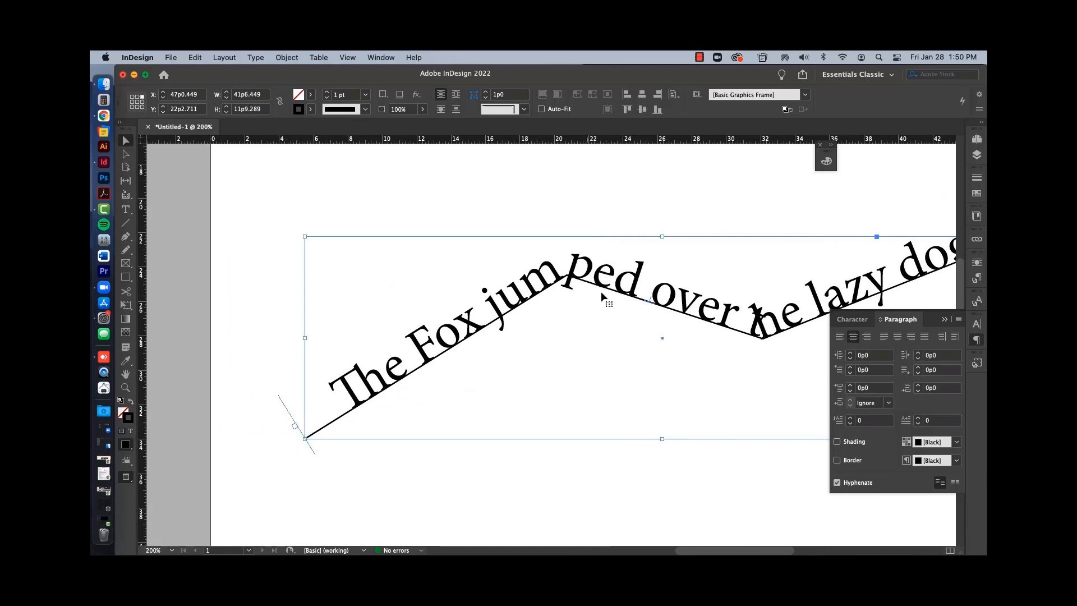
scroll(584, 303, right, 10)
scroll(584, 303, up, 3)
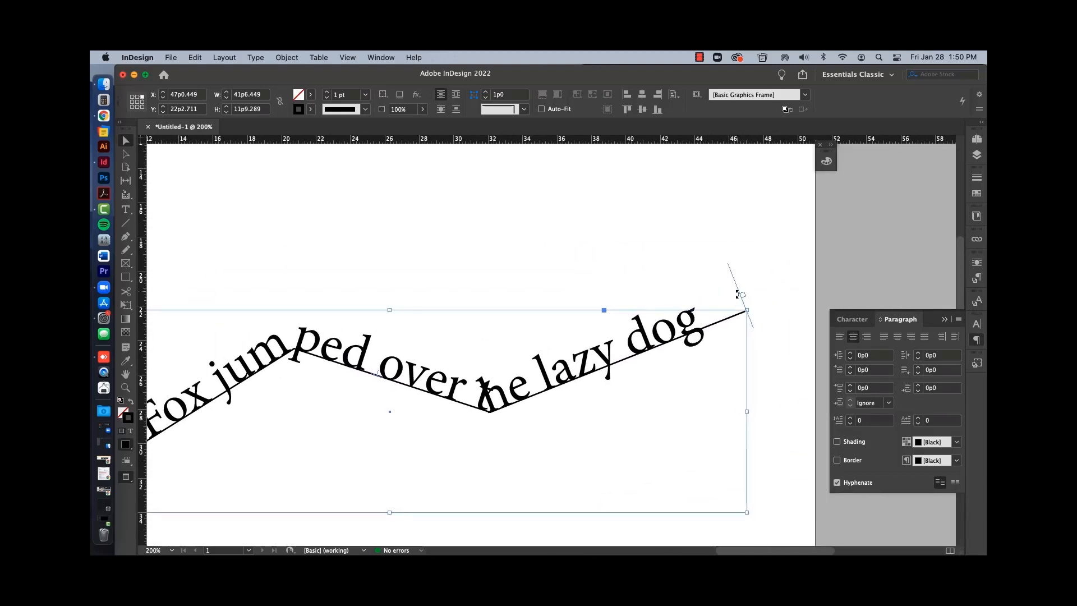
scroll(360, 409, left, 7)
scroll(361, 409, down, 3)
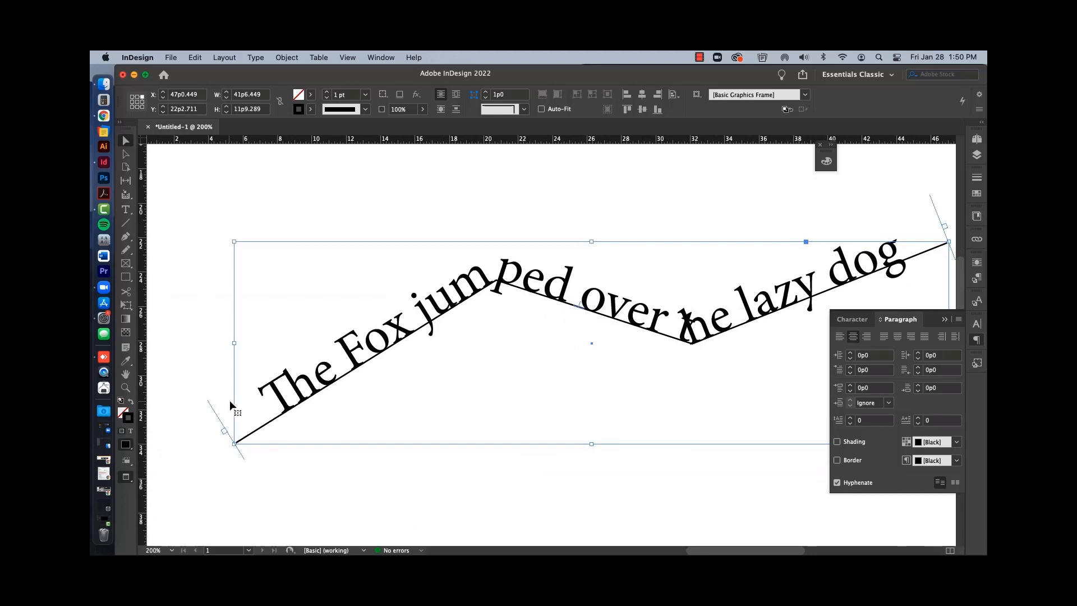
drag(223, 413, 251, 391)
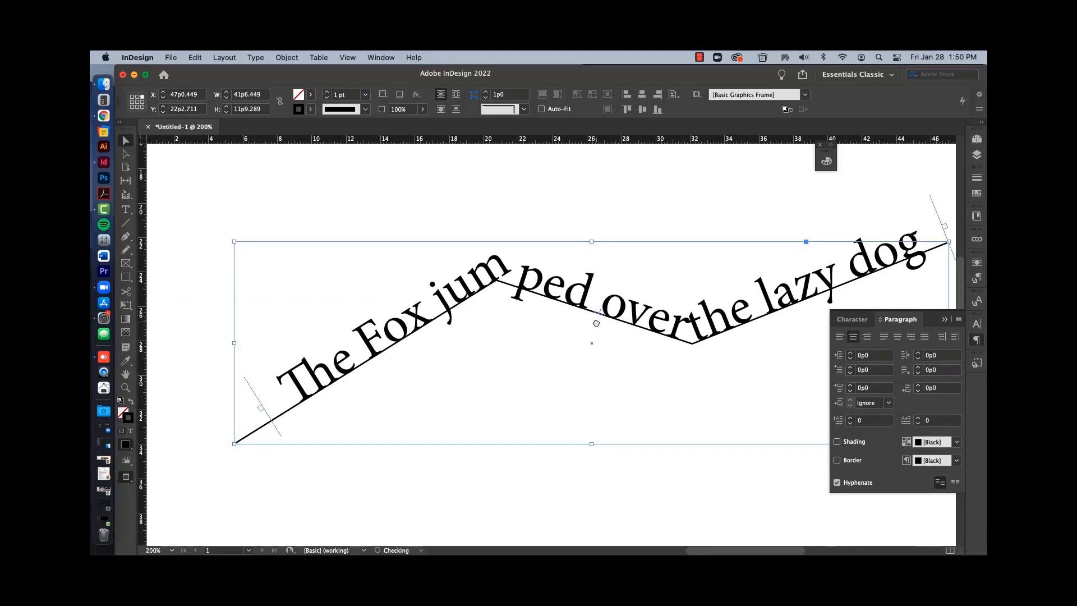
- Move the end bracket of the text inward along the zigzag path's last segment and fine-tune the start bracket
drag(603, 320, 450, 361)
drag(779, 244, 754, 258)
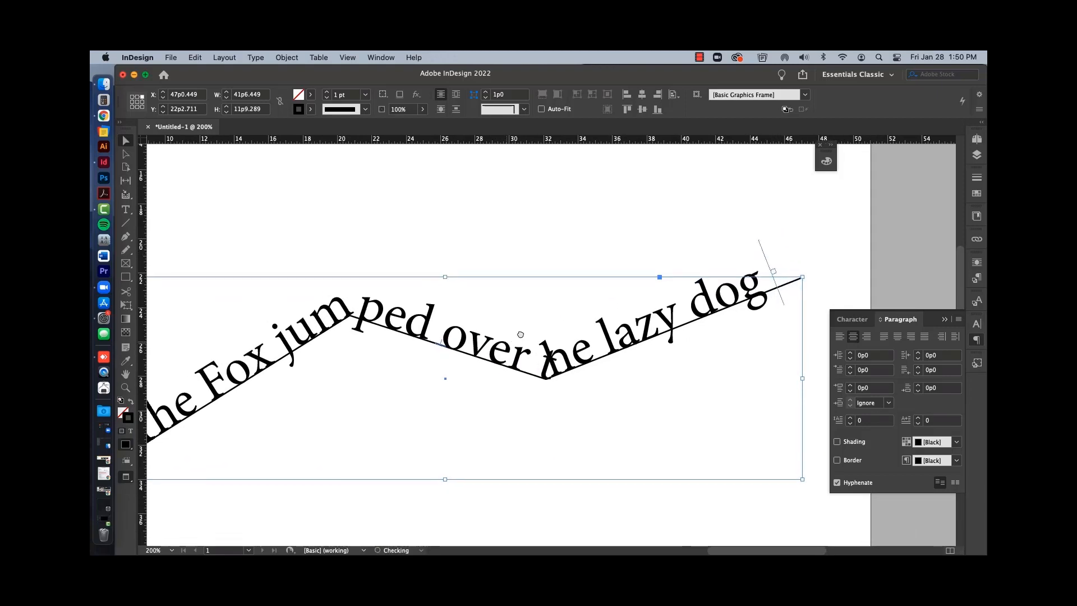
drag(506, 345, 663, 281)
drag(262, 363, 262, 364)
drag(488, 269, 431, 300)
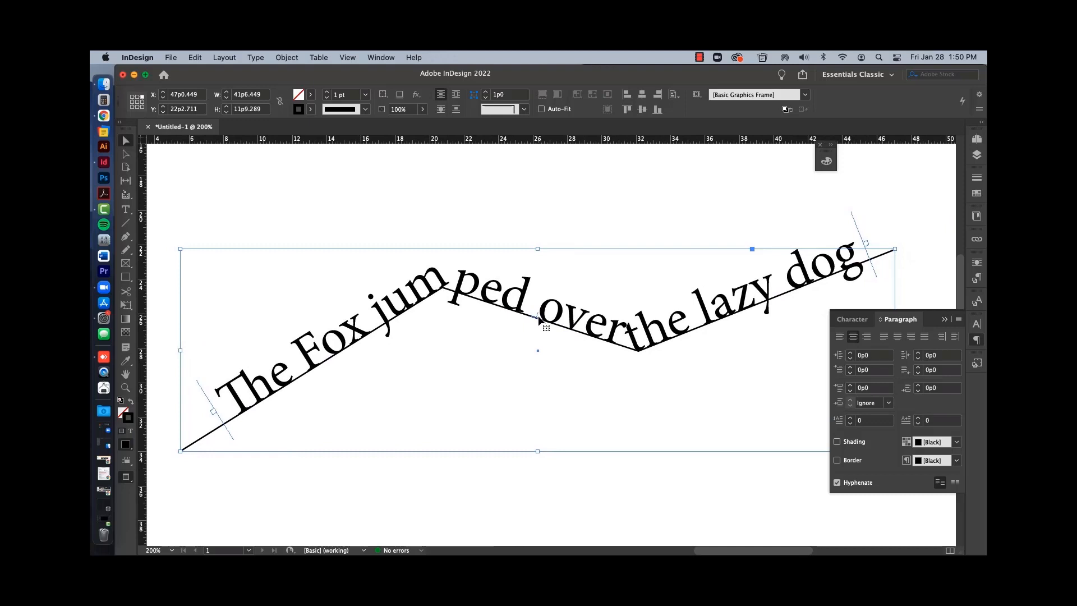
- Flip the sentence to the opposite side of the zigzag path with its center bracket and undo the flip
drag(537, 318, 531, 343)
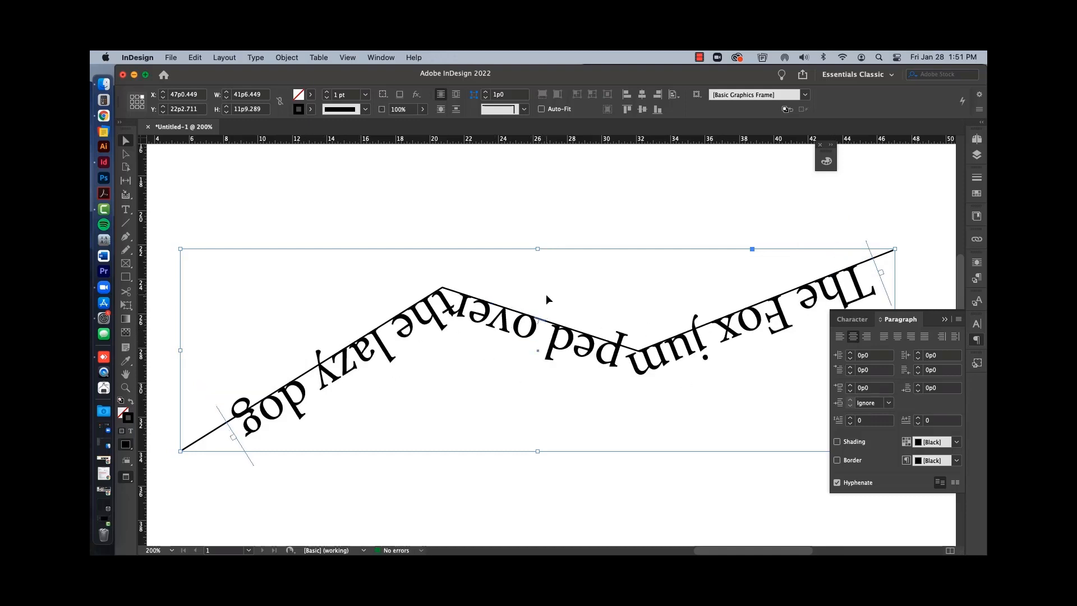
key(super+z)
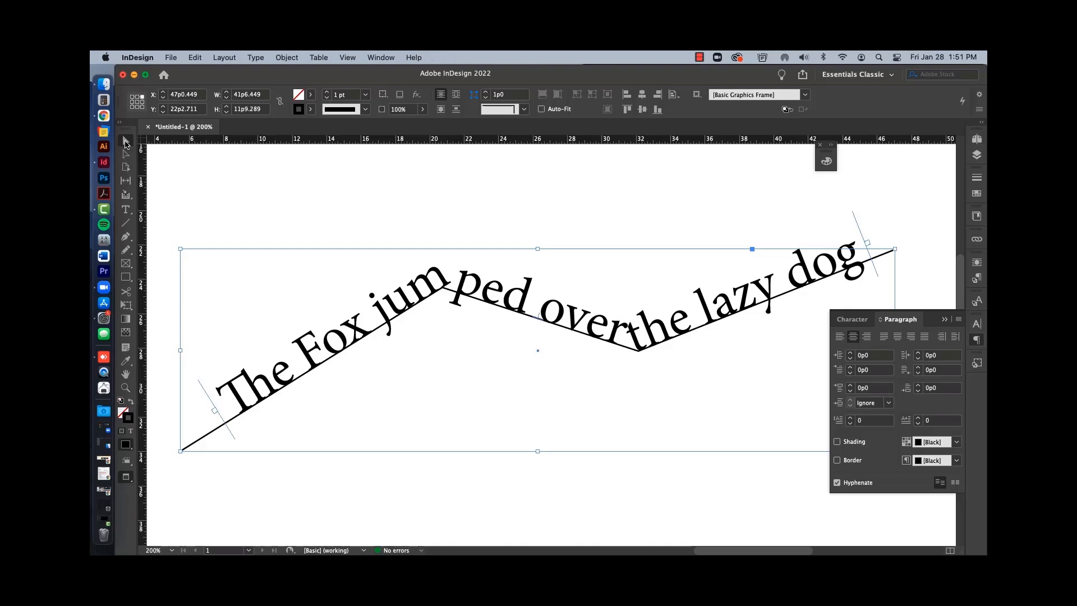
click(127, 142)
- Smooth both corner points of the zigzag text path into curves with the Convert Direction Point tool
key(super+minus)
key(super+minus)
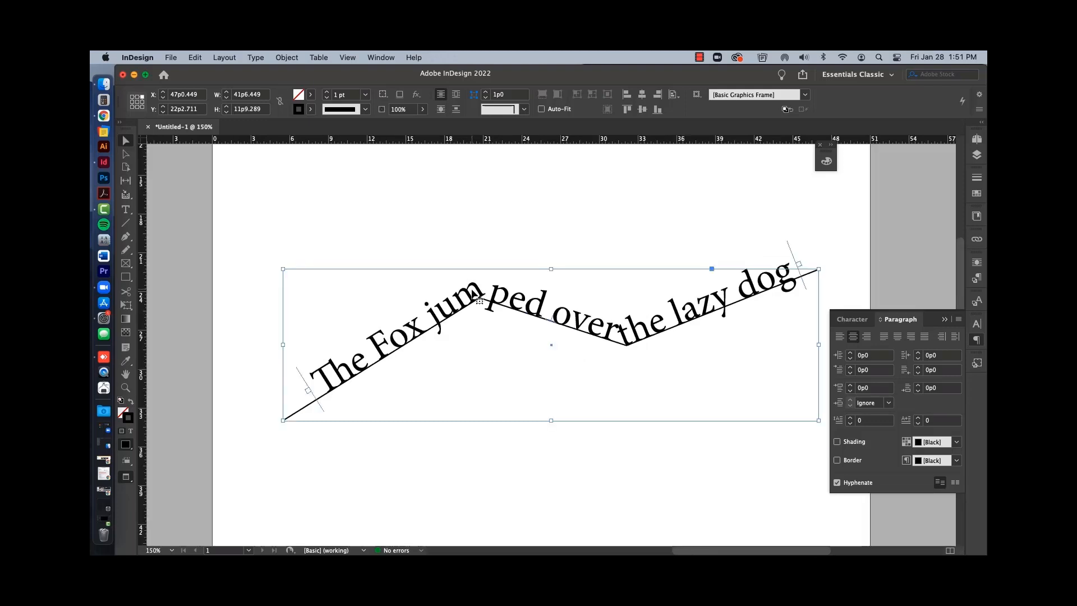
scroll(473, 291, right, 3)
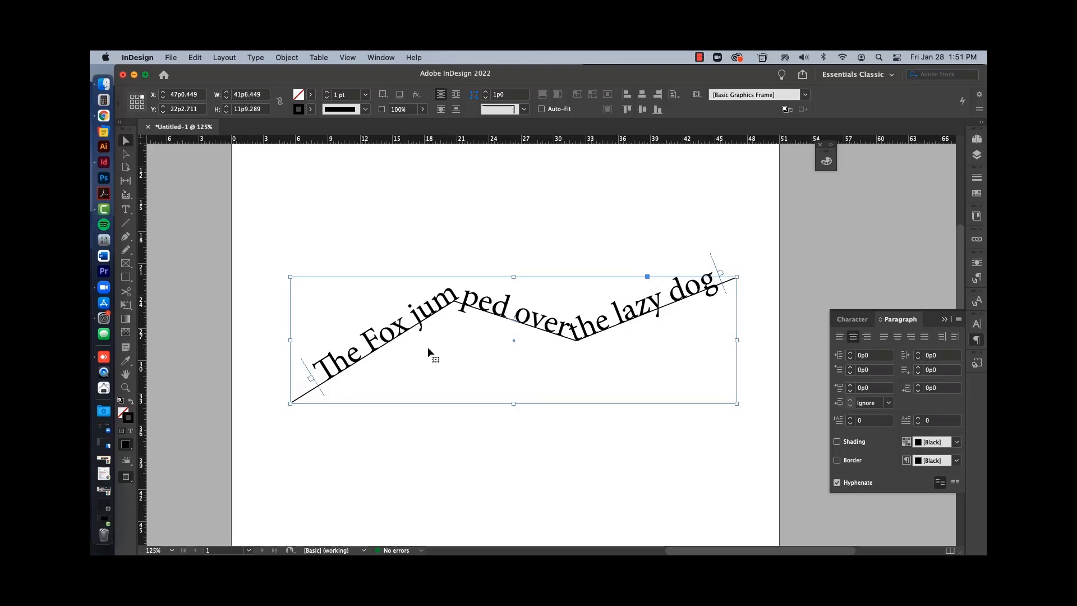
click(126, 240)
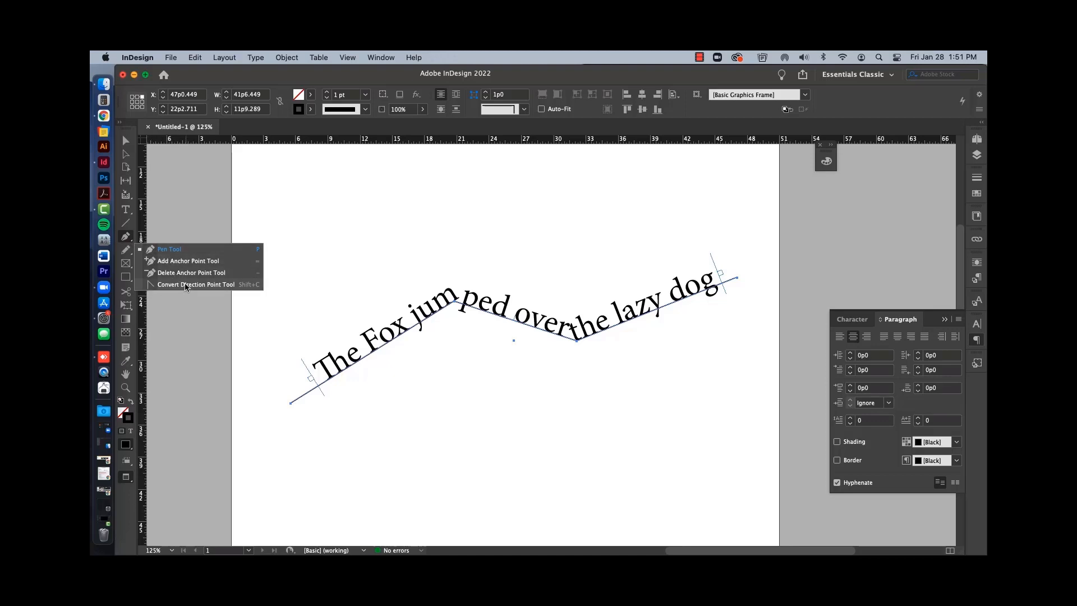
click(232, 285)
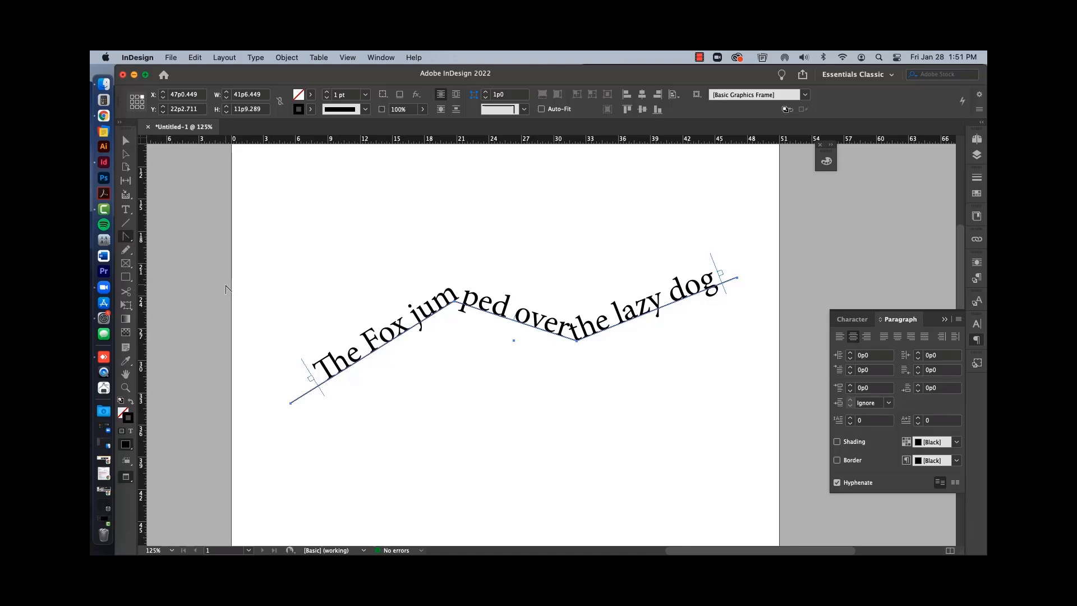
click(454, 303)
drag(454, 302, 497, 302)
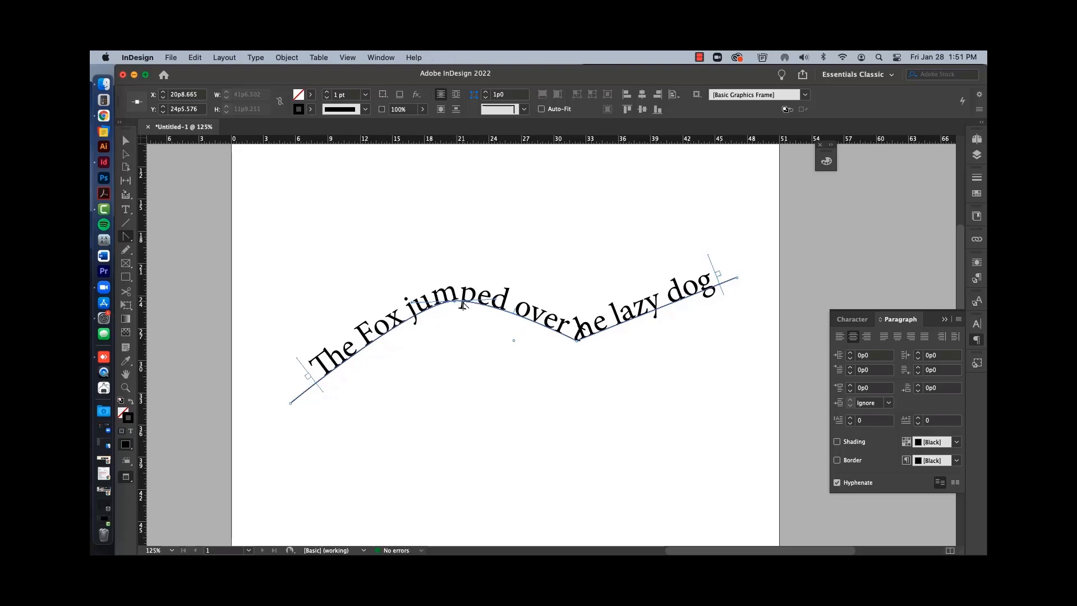
click(577, 340)
drag(585, 342, 626, 341)
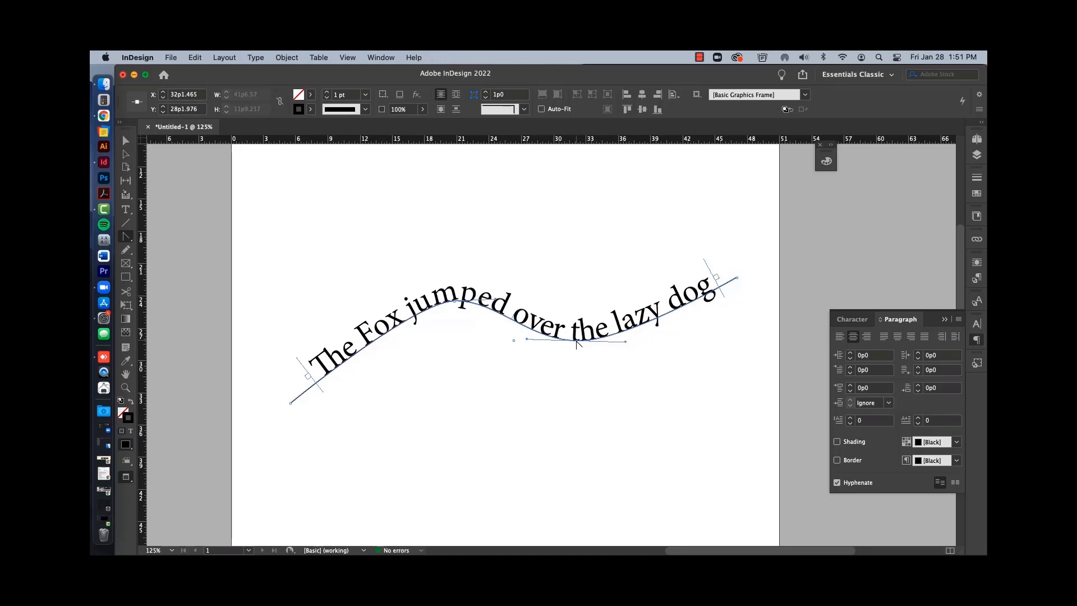
drag(573, 336, 593, 342)
key(super+z)
- Reposition the two curve anchor points with the Direct Selection tool, spreading them farther apart along the text path
click(126, 155)
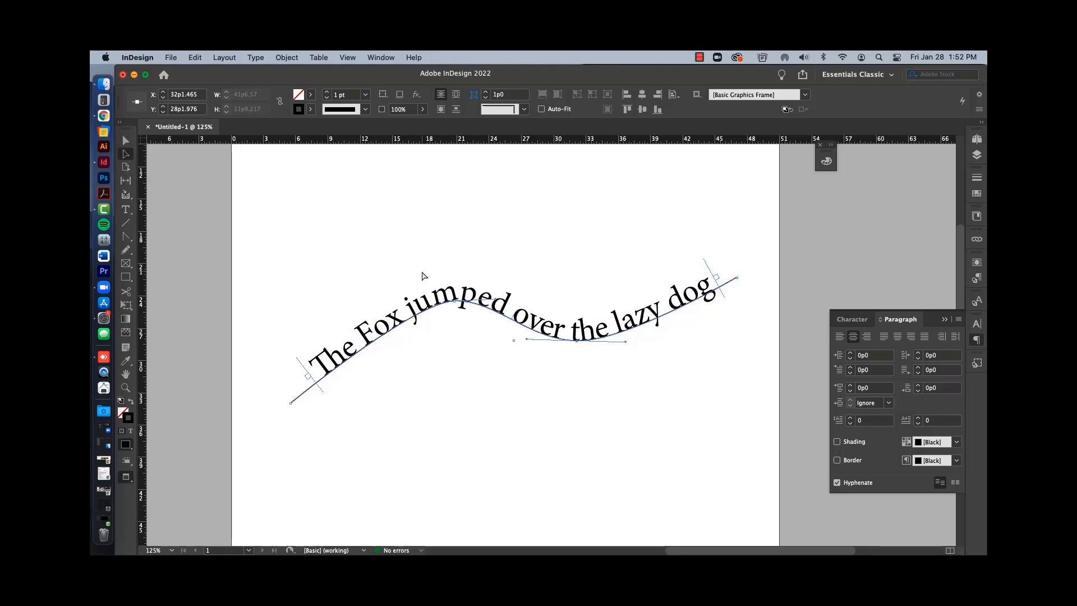
mouse_move(457, 306)
mouse_down()
mouse_move(444, 324)
mouse_move(449, 294)
mouse_up()
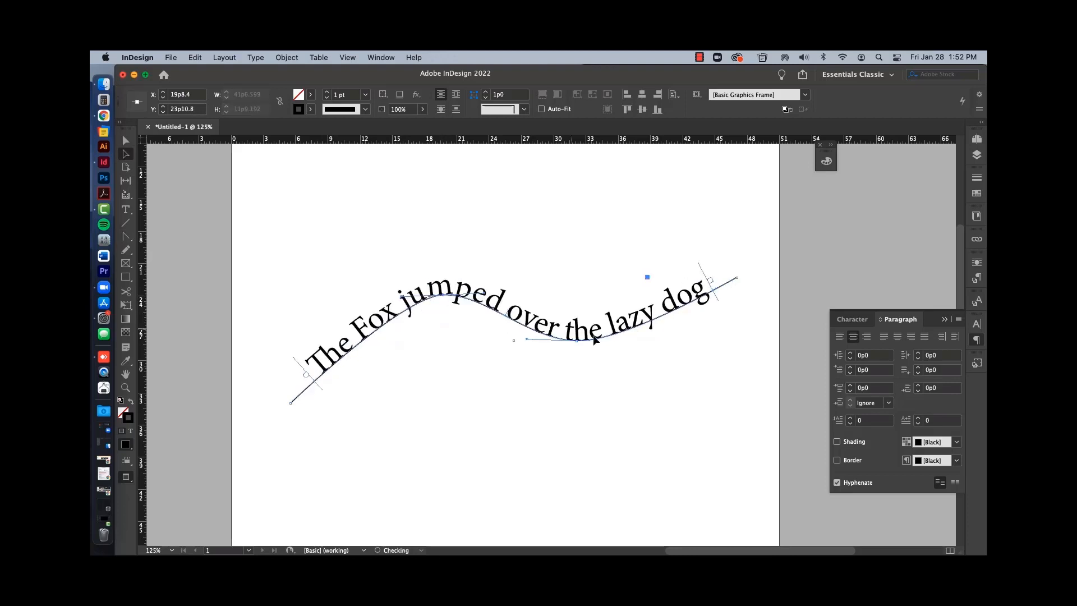
drag(577, 343, 605, 348)
drag(444, 300, 433, 302)
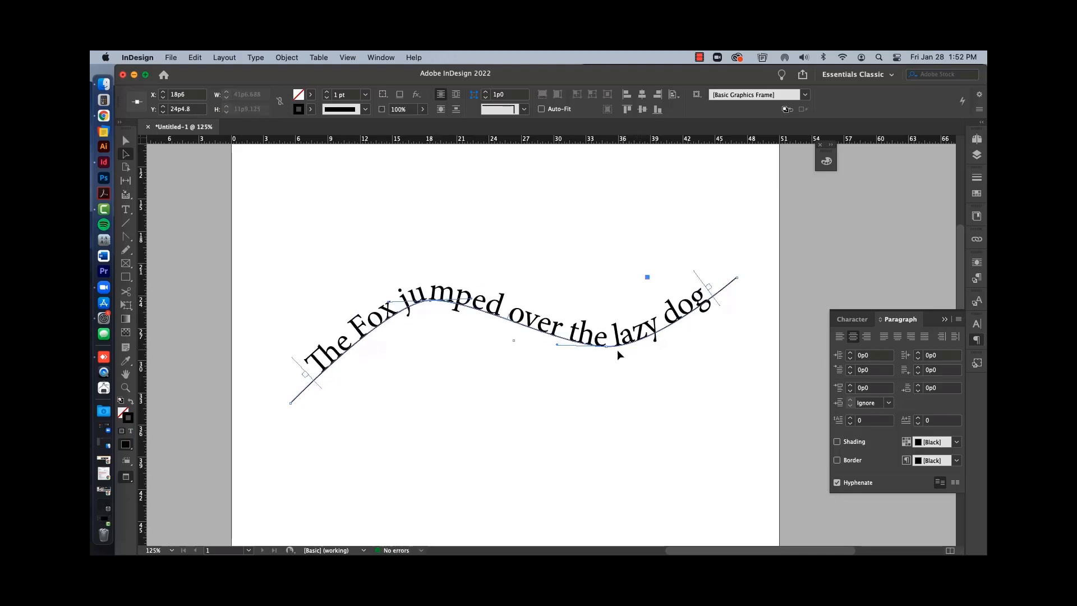
drag(607, 348, 613, 347)
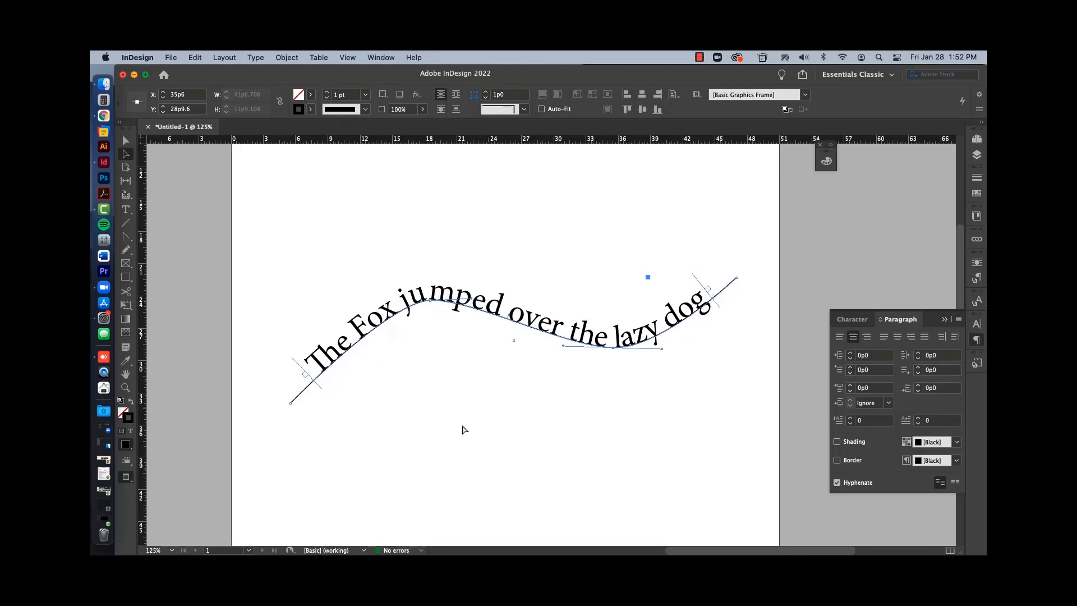
- Remove the stroke from the curved text path by applying None and move the text slightly up the page
click(443, 450)
key(v)
click(441, 305)
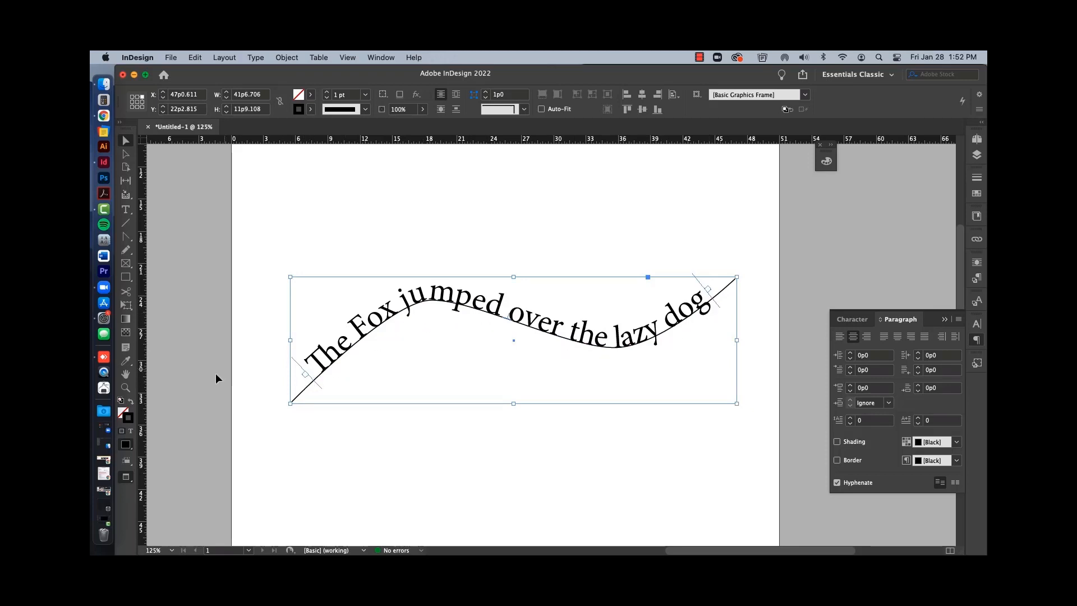
click(444, 421)
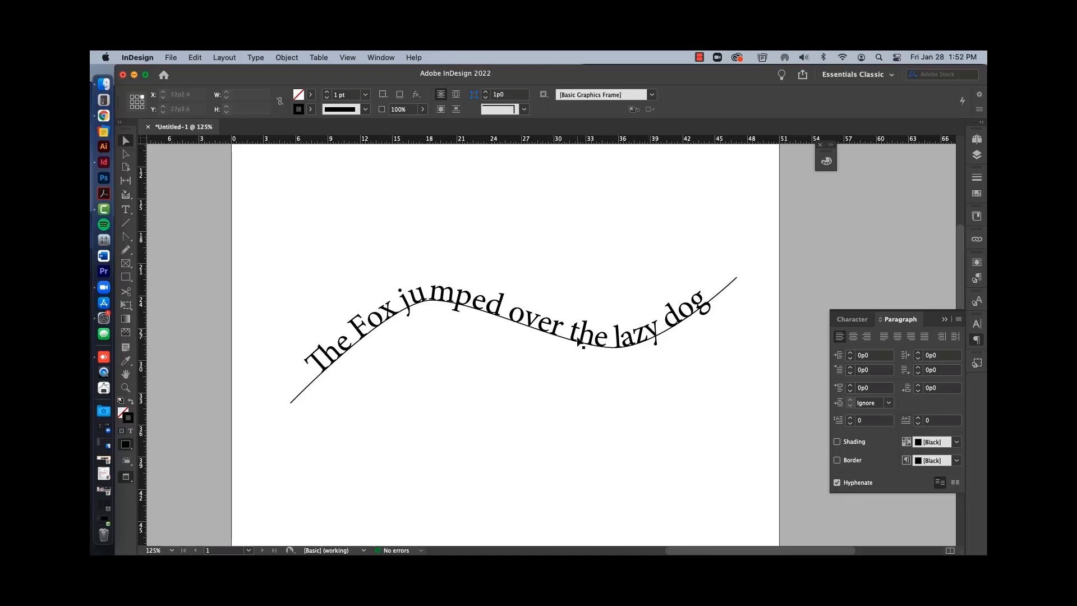
click(580, 343)
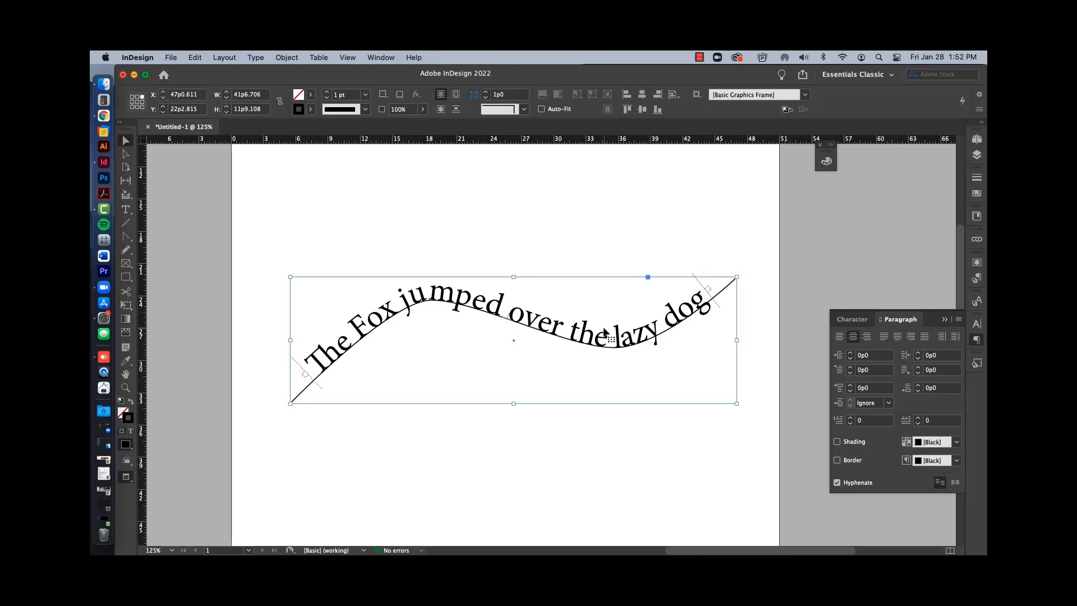
click(126, 449)
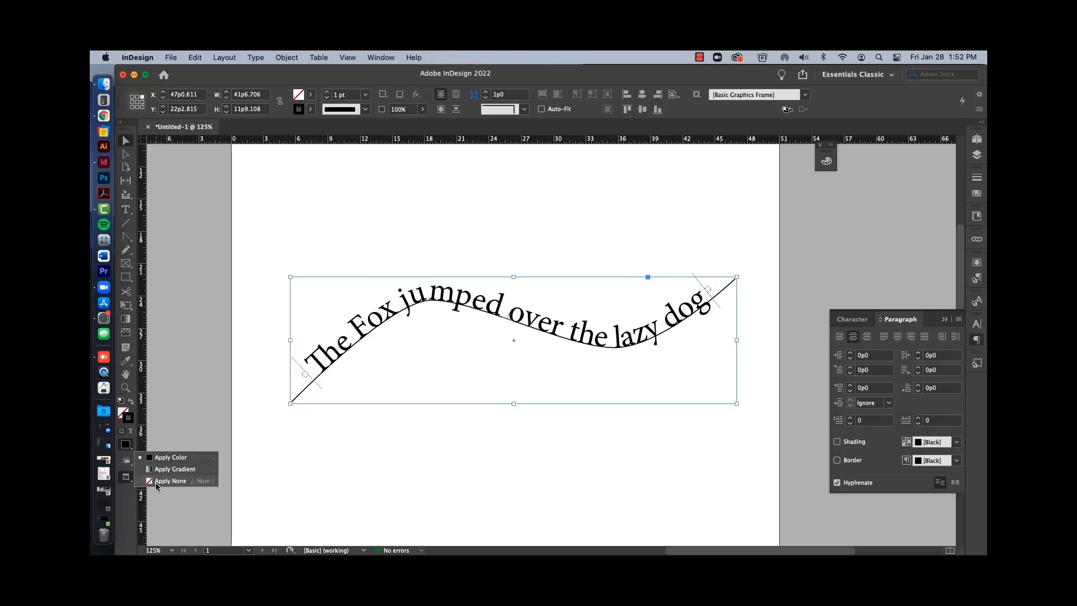
click(184, 480)
click(474, 435)
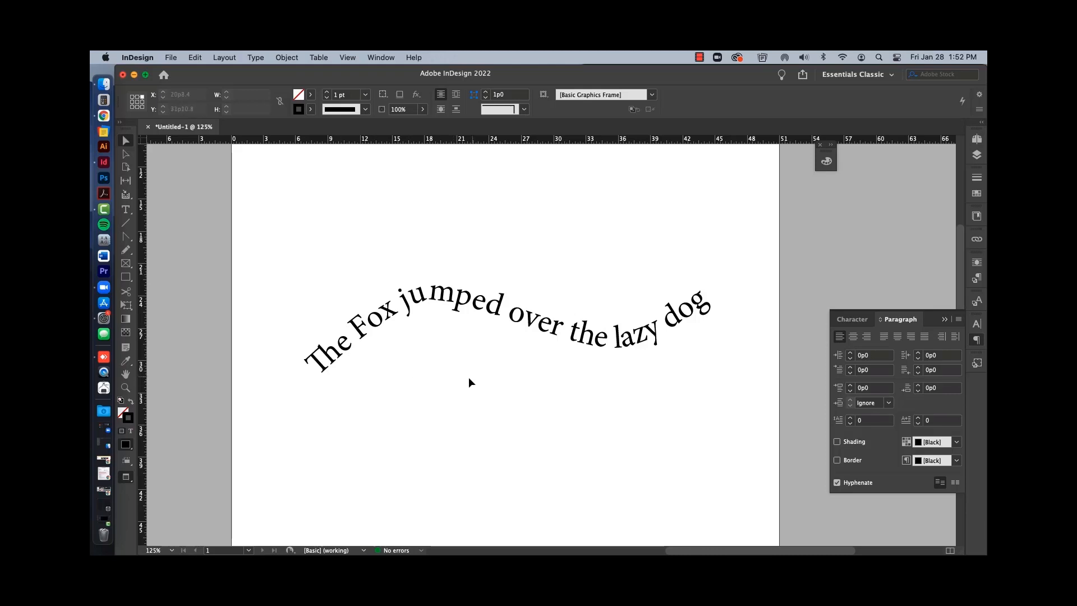
drag(640, 330, 638, 297)
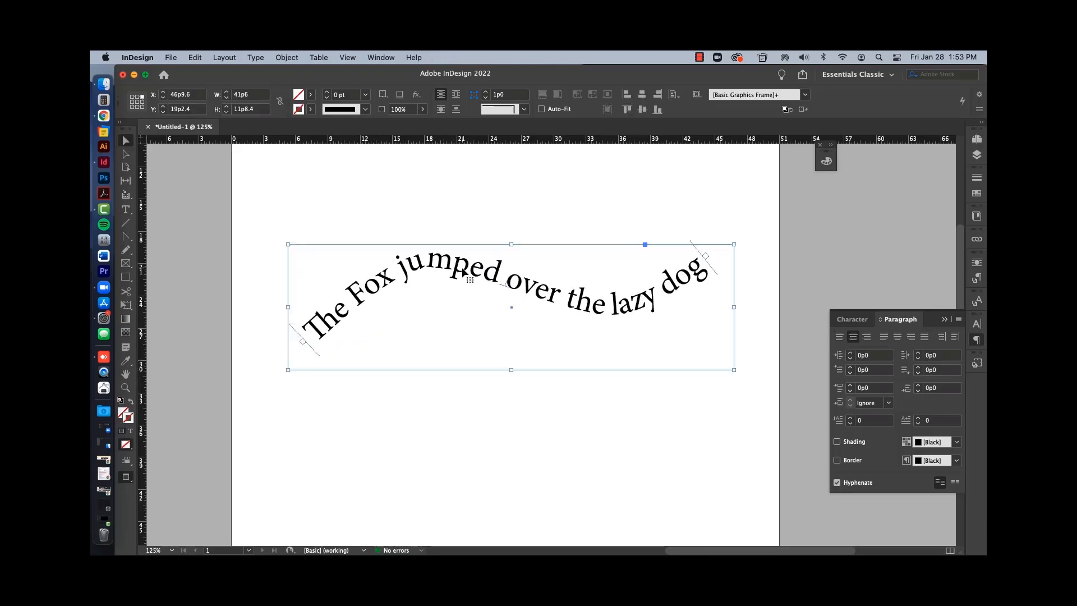
- Open the Type on a Path options for the curved sentence and move the dialog away from most of the text
click(257, 57)
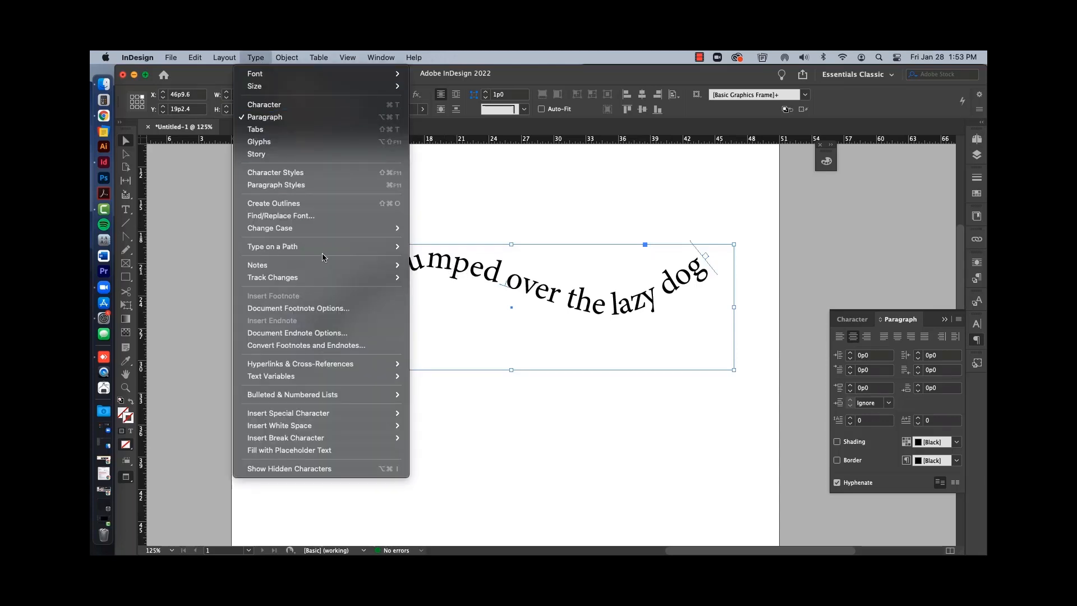
mouse_move(314, 248)
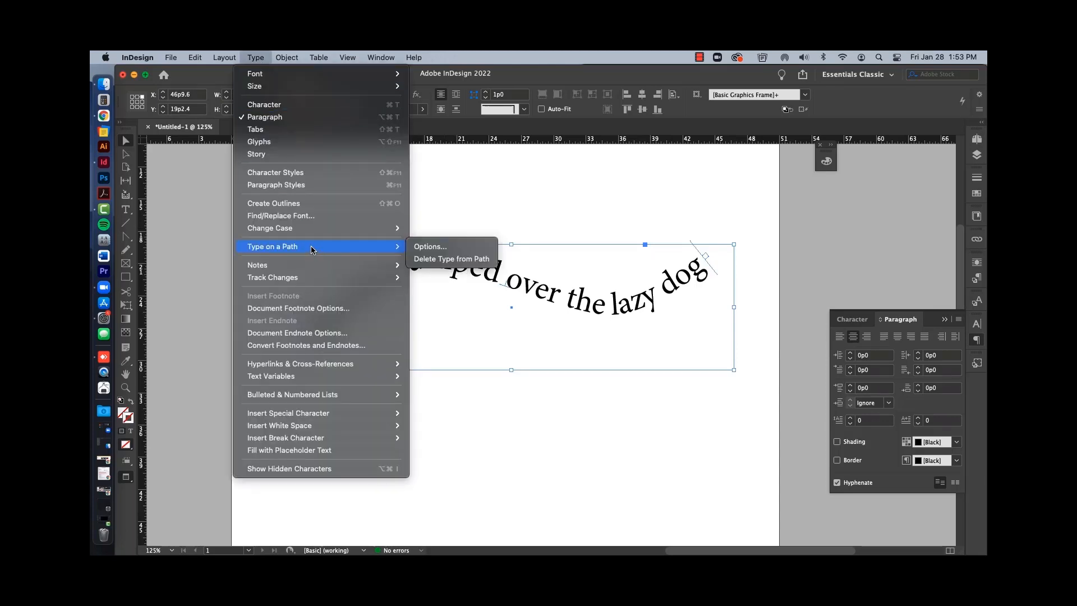
click(435, 249)
drag(628, 164, 794, 187)
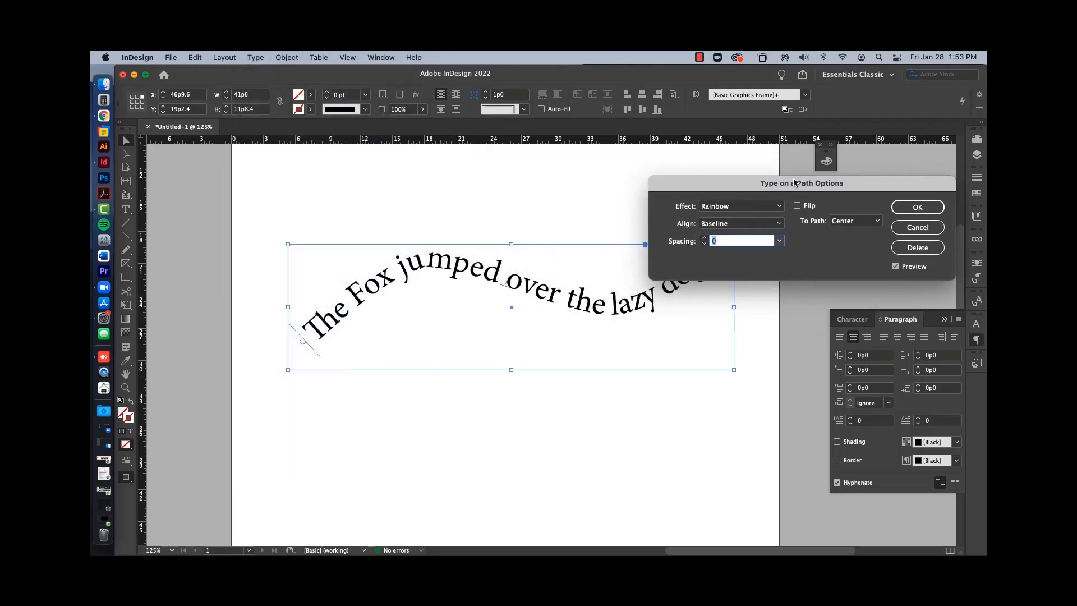
- Preview the Skew, 3D Ribbon, Stair Step and Gravity effects on the curved text and return the effect to Rainbow
click(749, 208)
click(741, 228)
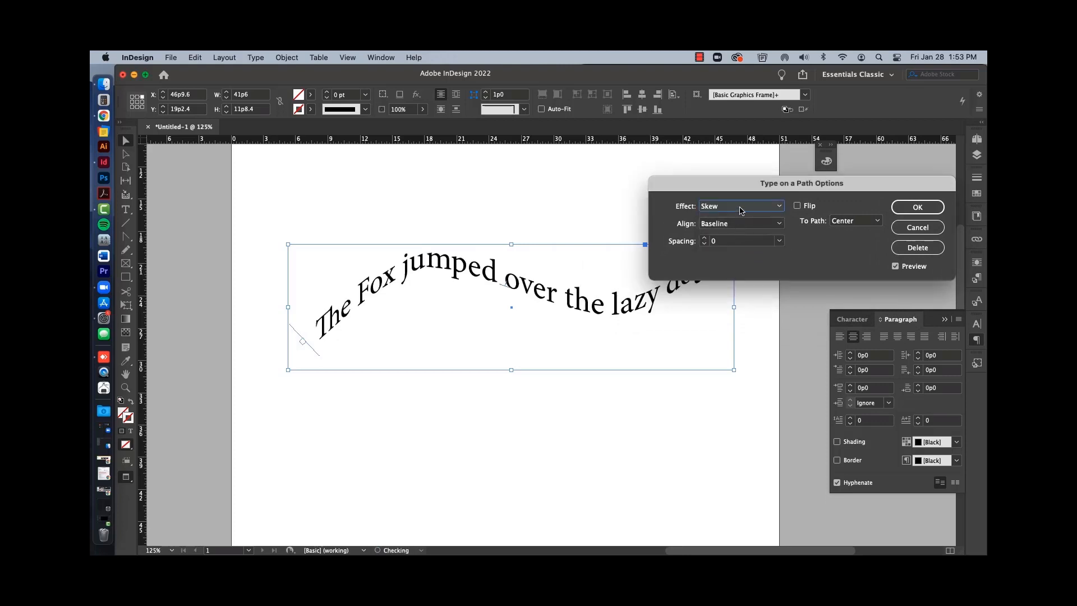
click(742, 207)
click(733, 241)
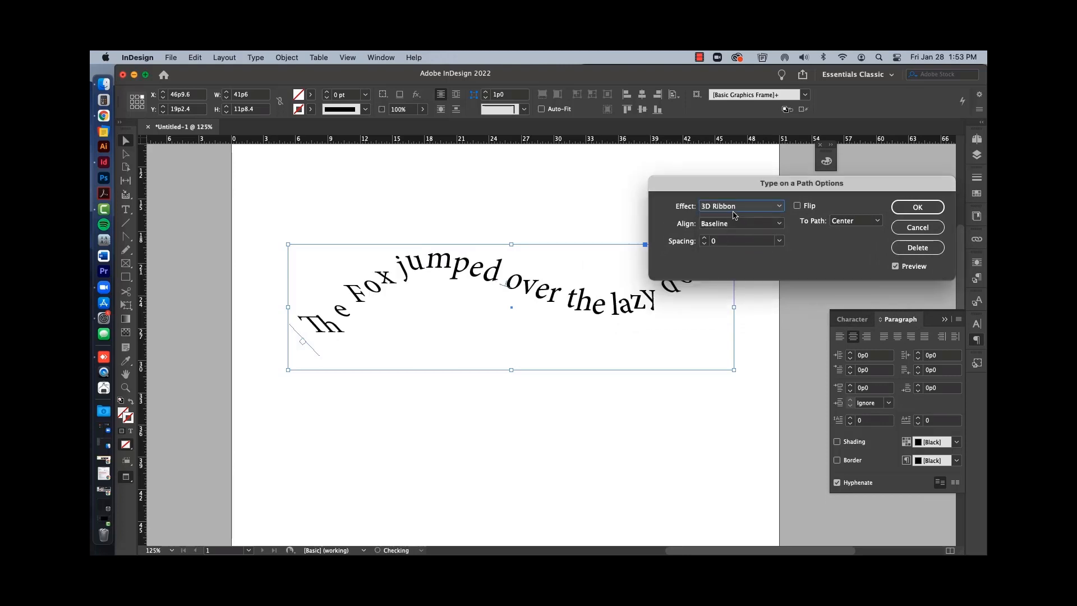
click(735, 207)
click(727, 253)
click(737, 207)
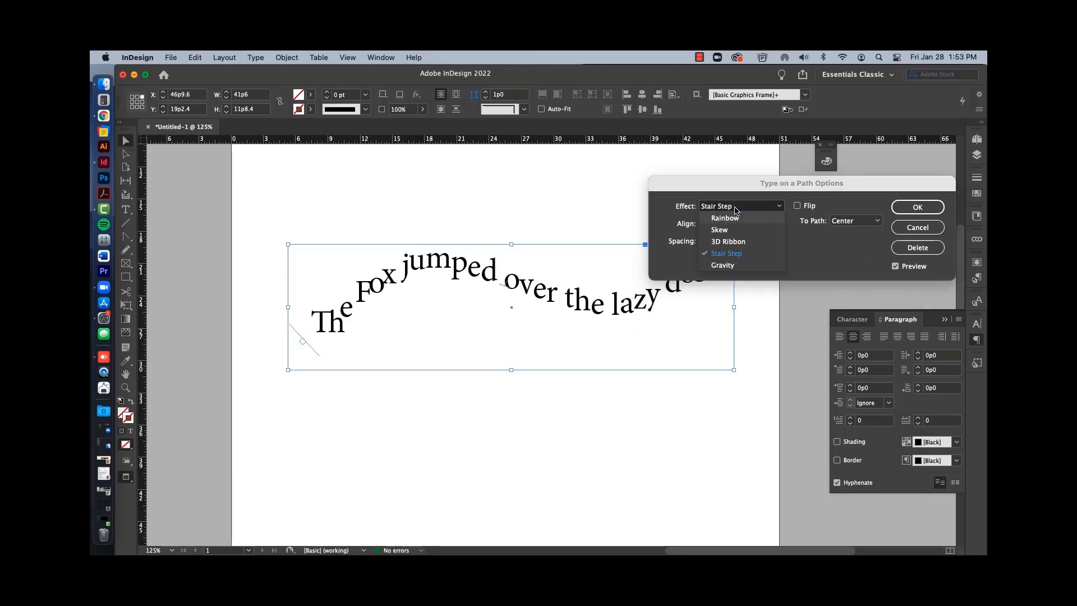
click(722, 265)
click(737, 207)
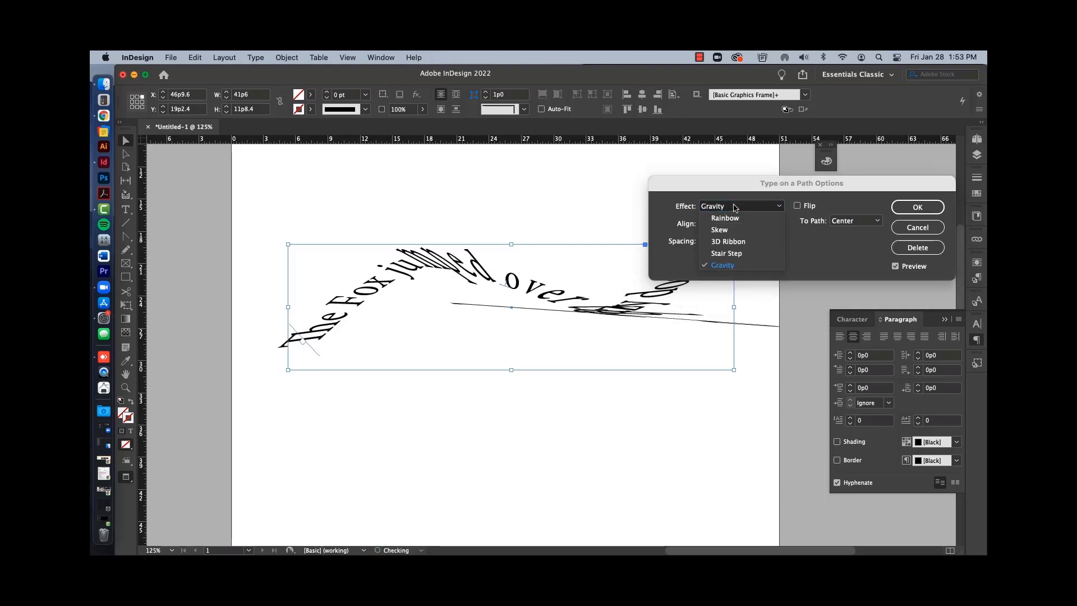
click(724, 217)
- Try the Ascender and Descender alignments for the text on the path and set the alignment to Center
click(777, 223)
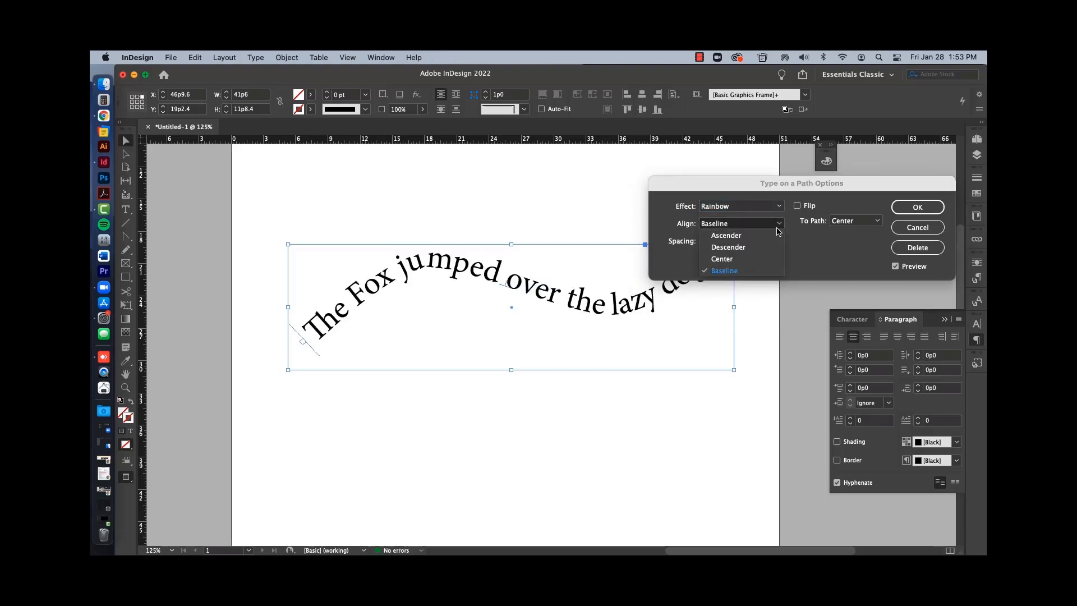
click(768, 236)
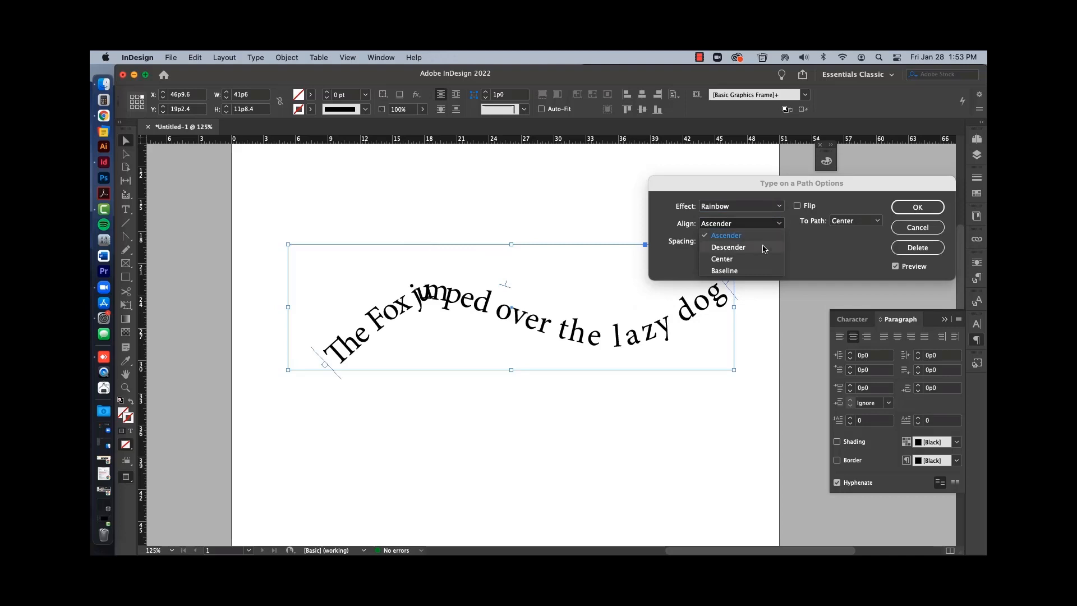
click(772, 247)
click(768, 223)
click(763, 258)
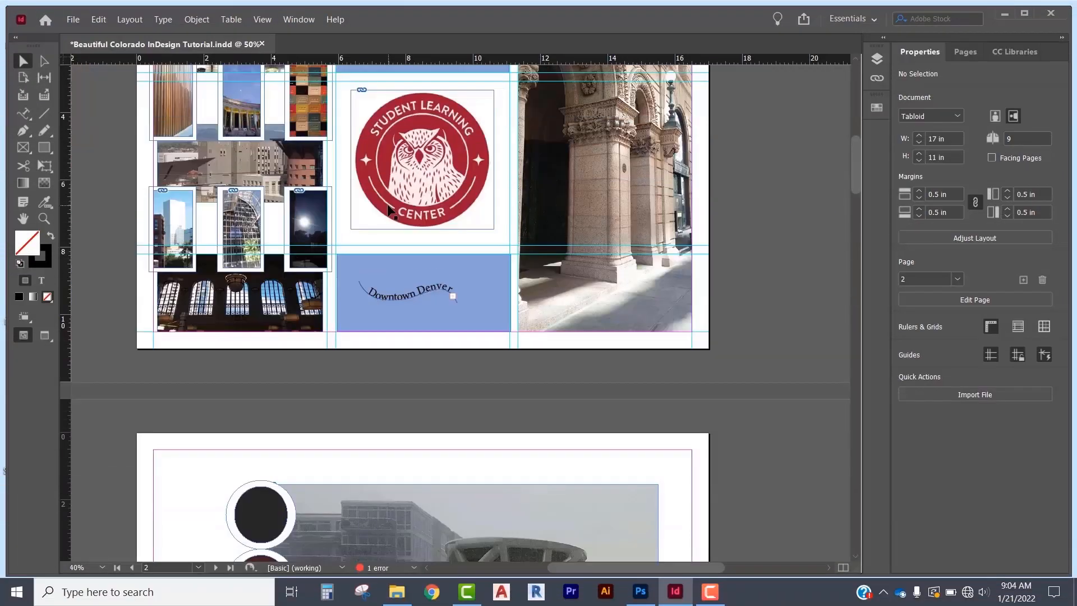
- Draw a text frame about 3.6 by 7.2 in above the photo in the first column of page 6
key(ctrl+minus)
key(ctrl+minus)
key(ctrl+minus)
key(ctrl+minus)
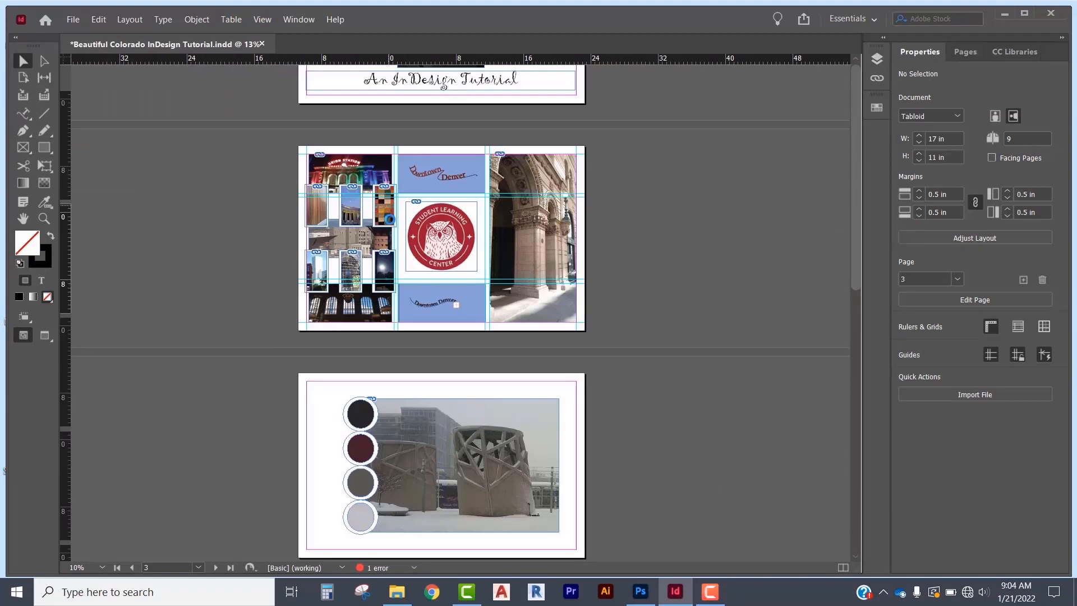
scroll(461, 224, down, 6)
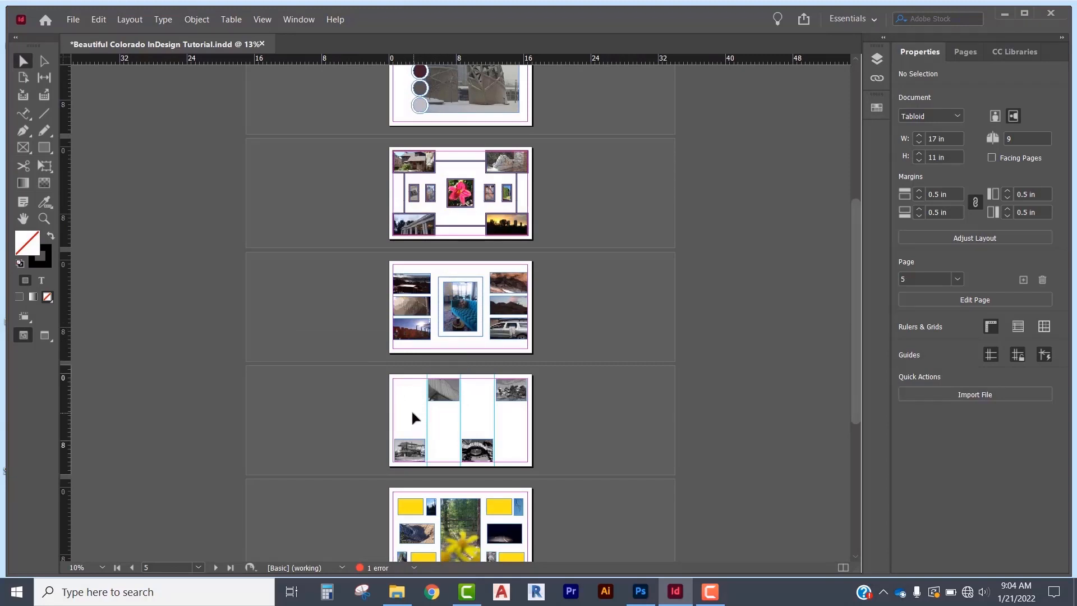
key(ctrl+=)
key(ctrl+=)
right_click(23, 113)
click(63, 131)
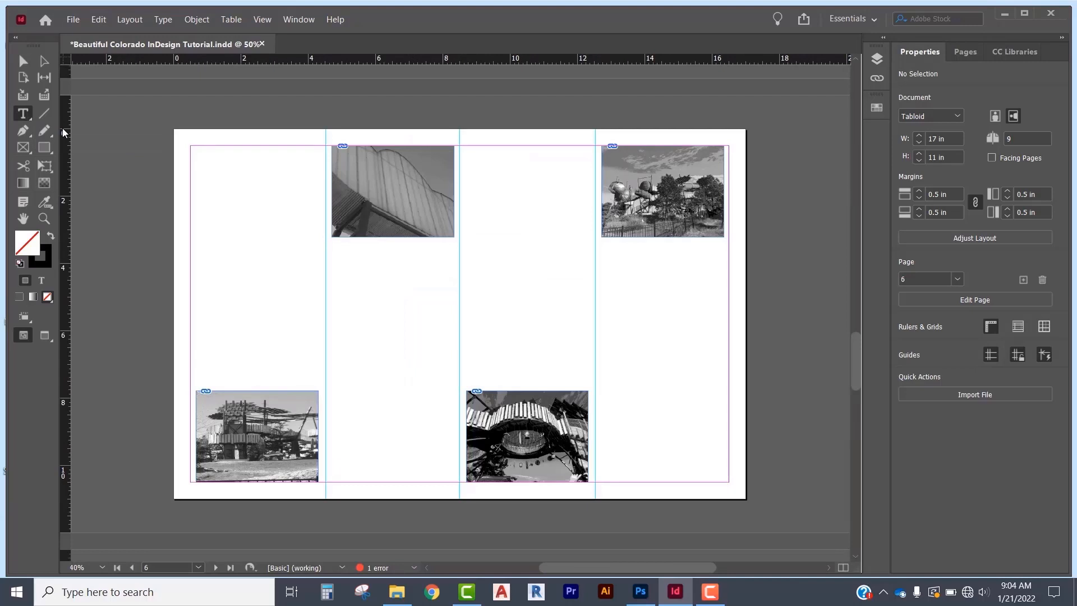
drag(196, 146, 318, 386)
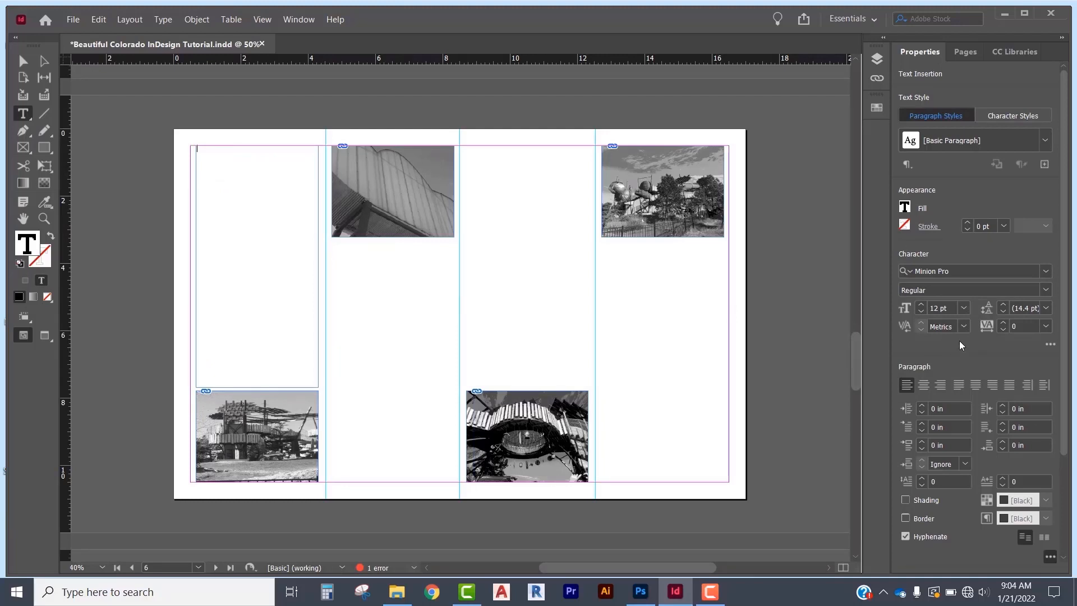
- Set the new frame's font to Bookman Old Style and enter several lines of random filler characters
click(1049, 271)
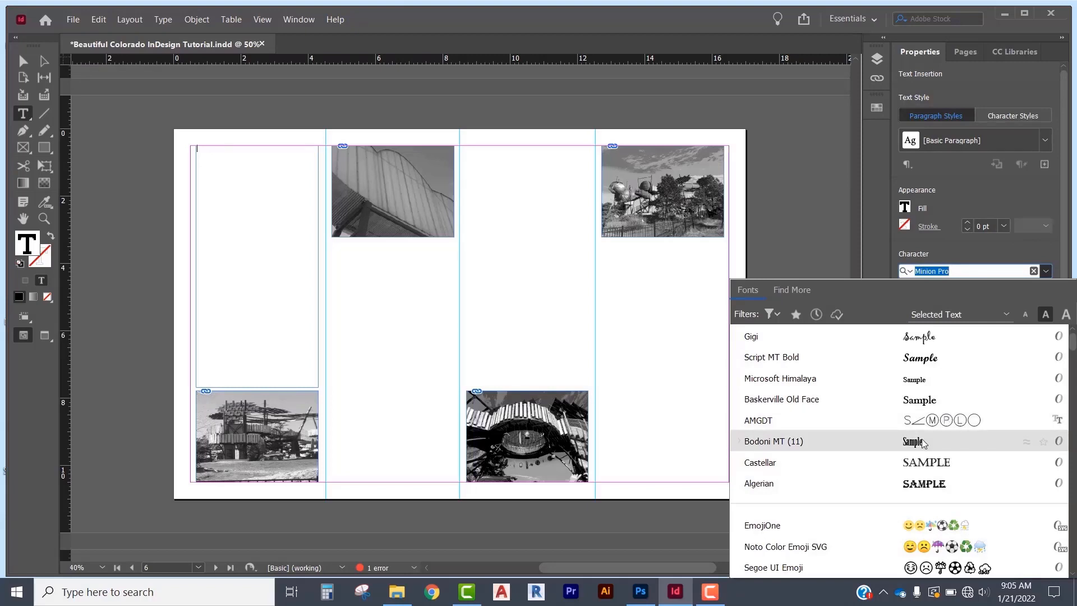
scroll(918, 407, down, 3)
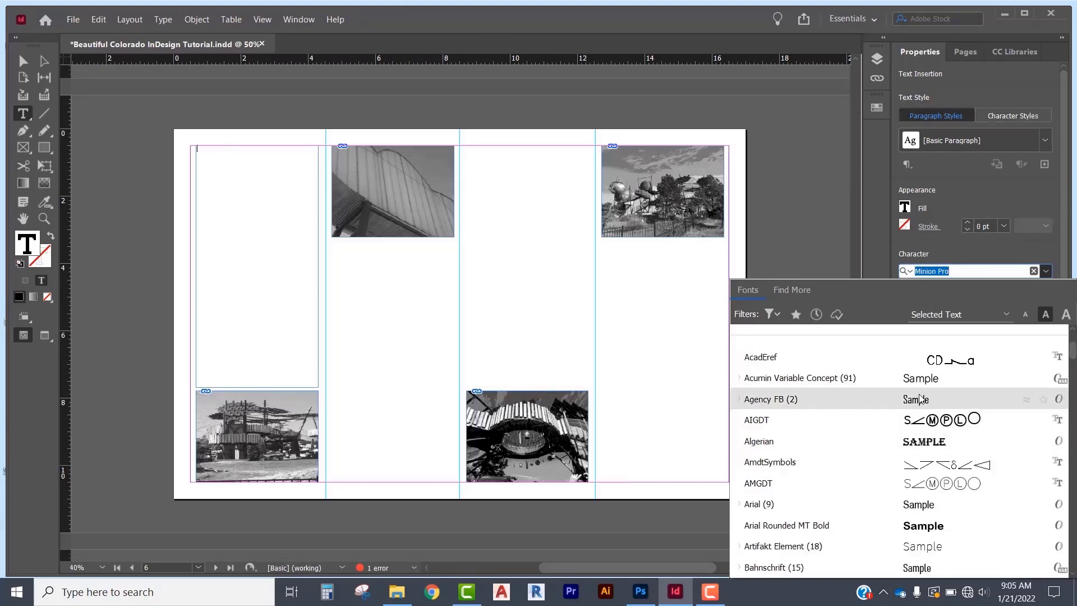
scroll(918, 407, down, 4)
scroll(922, 441, down, 3)
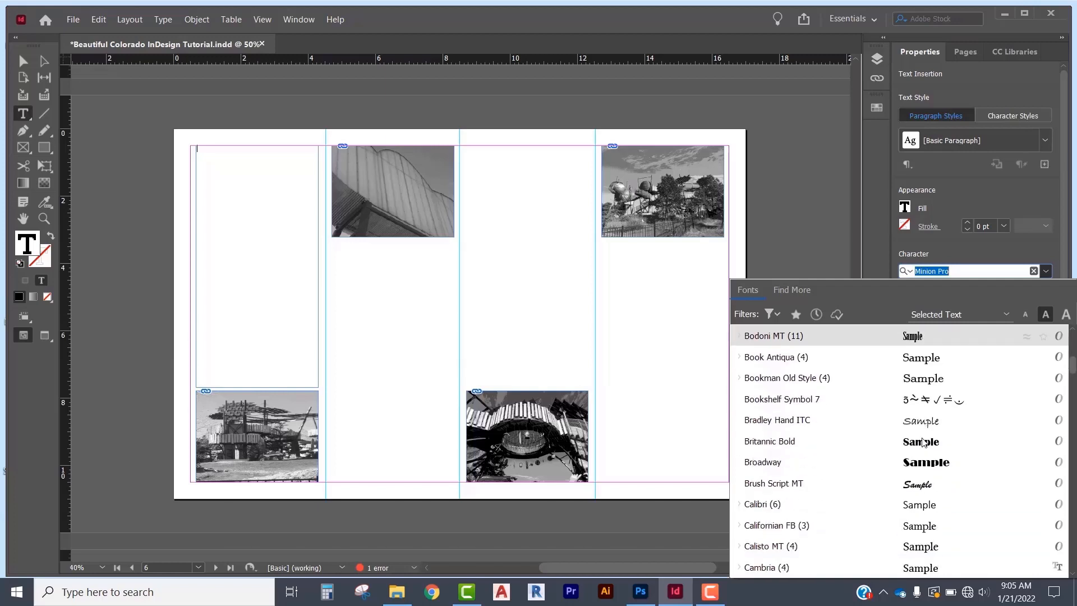
click(922, 377)
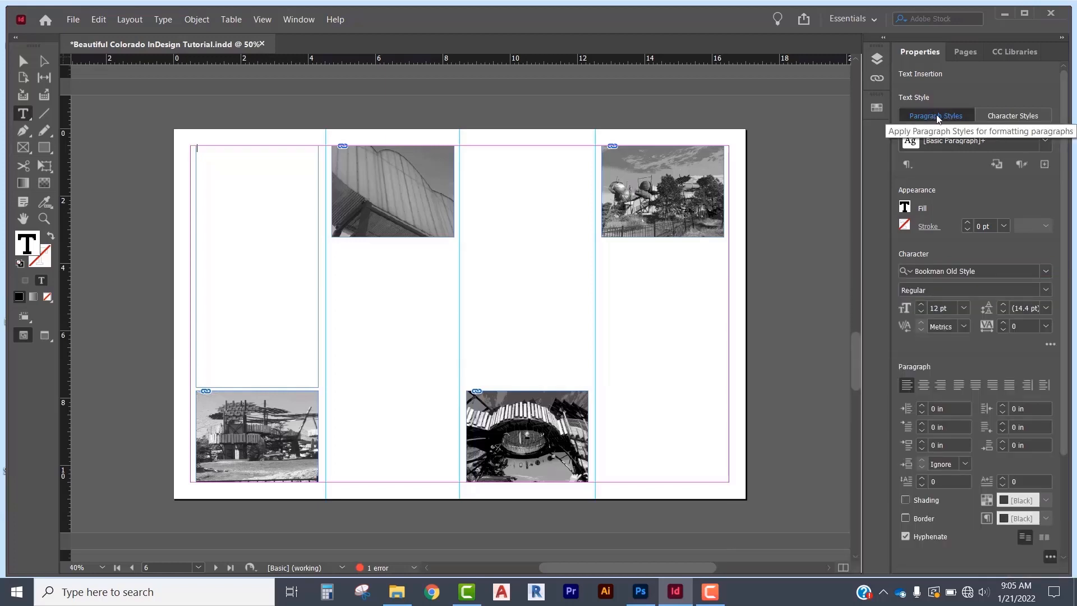
text(bnekljbbbbbbbaennnnnat'o[v]l.eeeeeeeeeeeee)
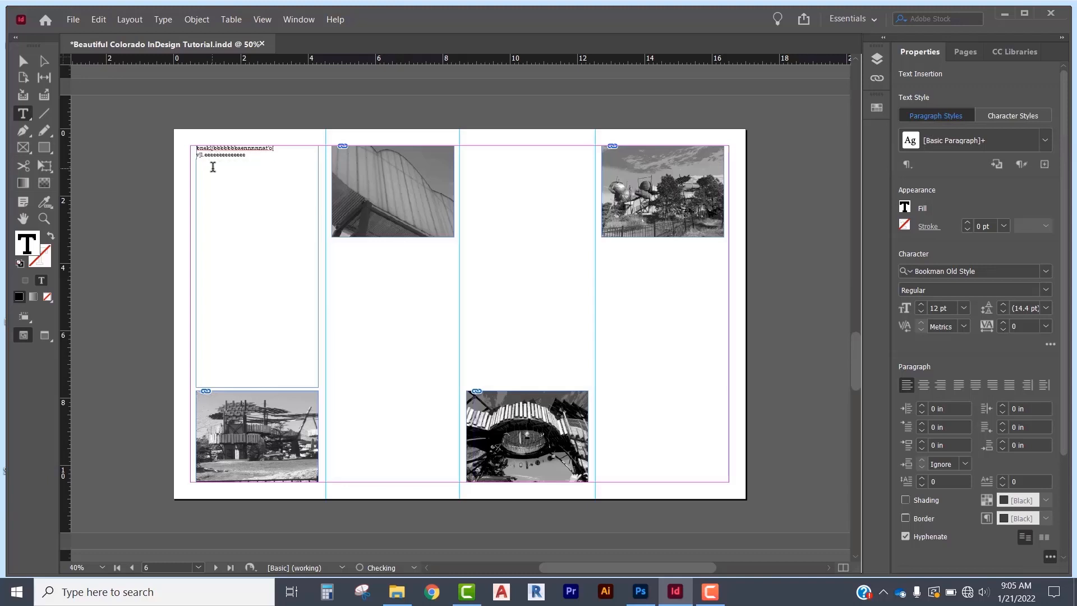
text(eeeeeeeeeeeeeeeeeeeeeeeeeeeeeeeeeeeeeeeeeeeeeeeeeeeeeeeeeeeeeeeeeeeeeaprl gkolfdkahm,.n";.FGD":::::::::::::::::::::::::::::::::EDVWE{:ES?"D>R"E:NMHLSDG-F>?XC2)
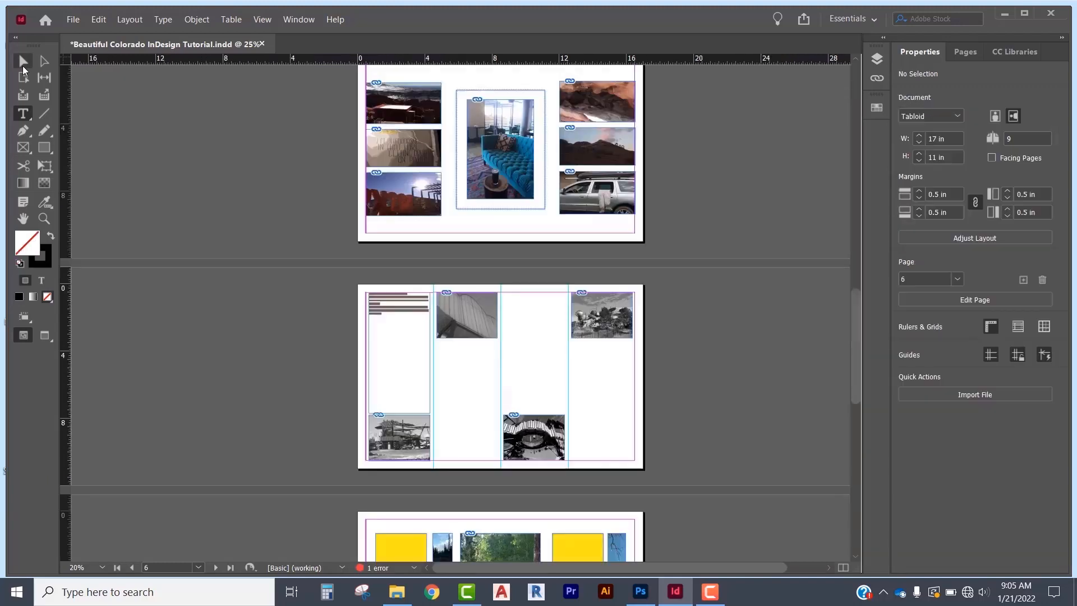
- Select all the filler text in the frame and increase its leading to 25 pt
click(24, 63)
key(ctrl+equal)
key(ctrl+equal)
key(ctrl+equal)
scroll(242, 332, left, 3)
click(348, 336)
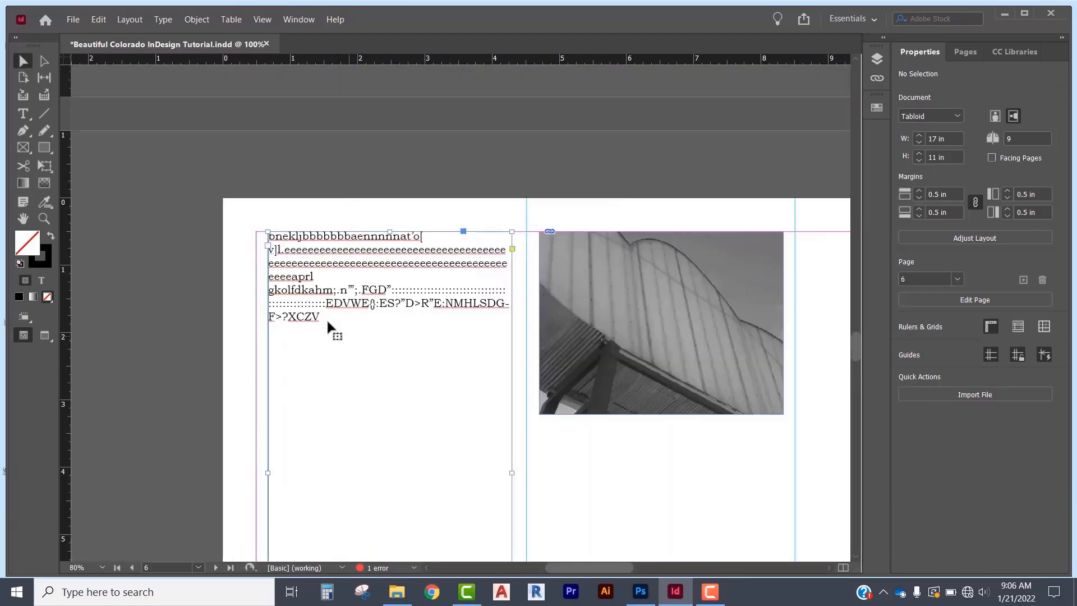
double_click(333, 324)
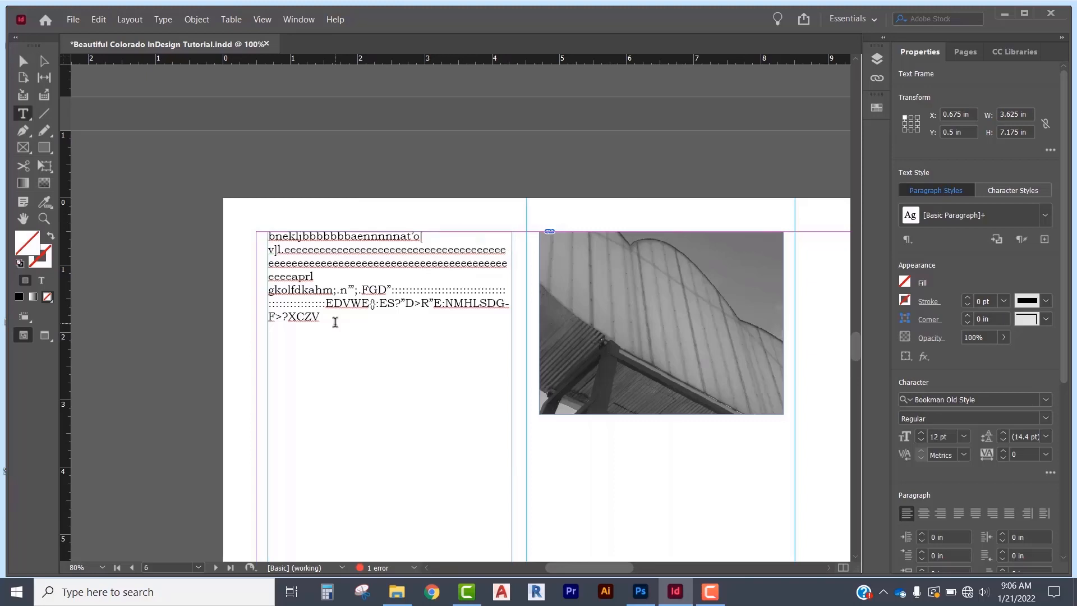
key(ctrl+a)
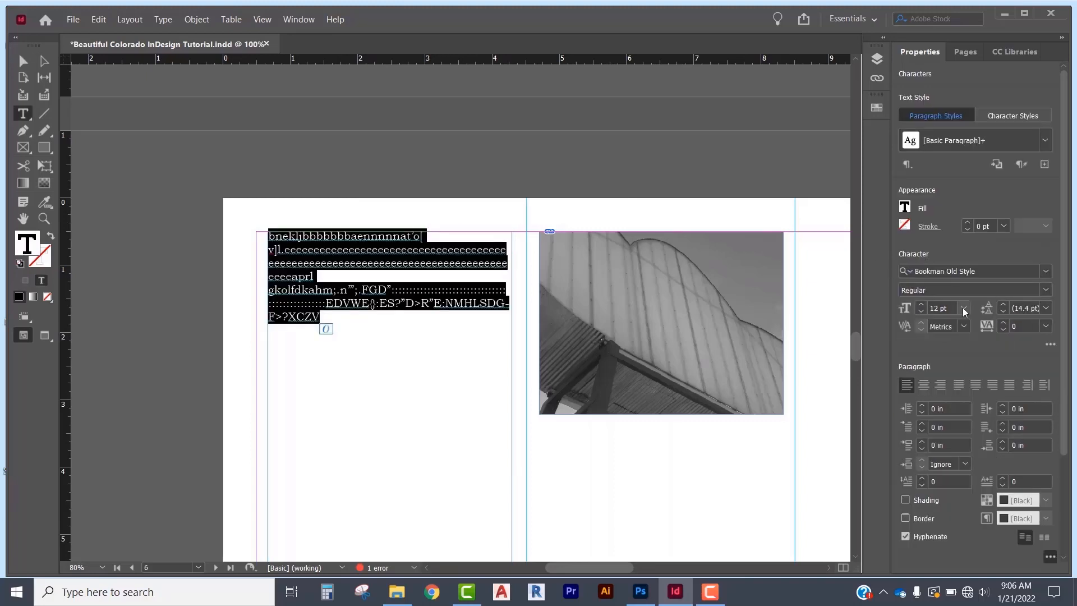
click(1003, 304)
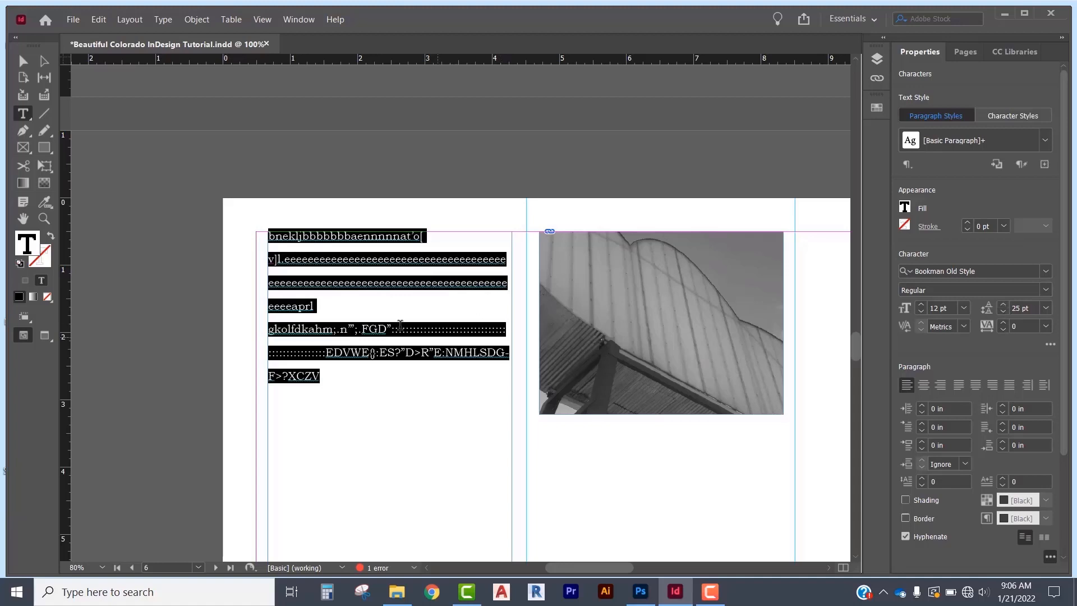
- Try tightening the tracking of the selected text to -360 and reset it to 0
click(1004, 323)
click(1004, 324)
click(1004, 323)
click(1004, 323)
click(1004, 323)
click(1004, 324)
click(1004, 324)
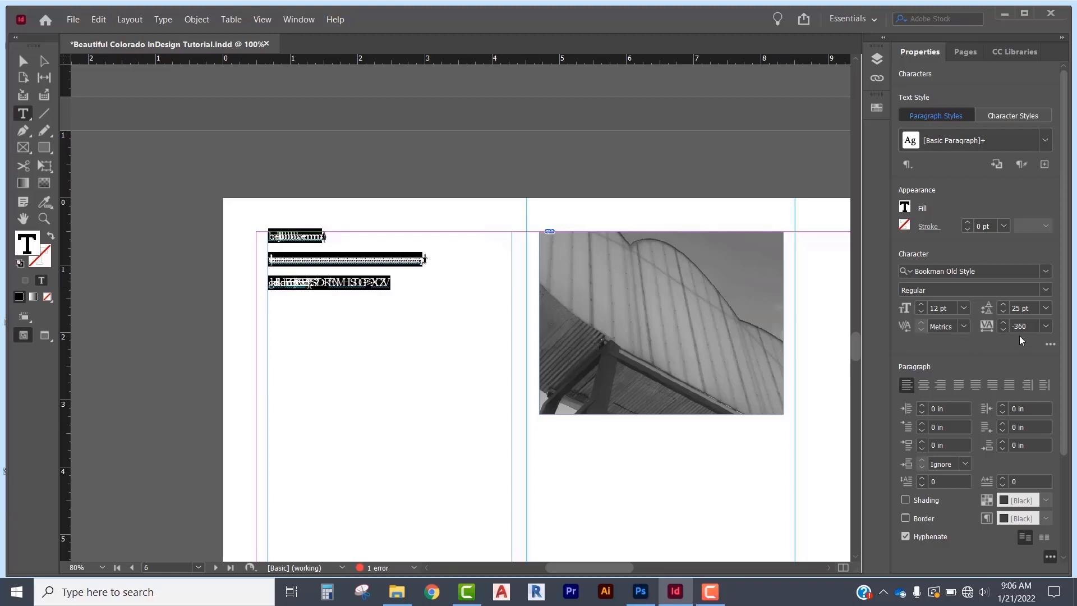
click(1037, 325)
drag(1036, 325, 994, 332)
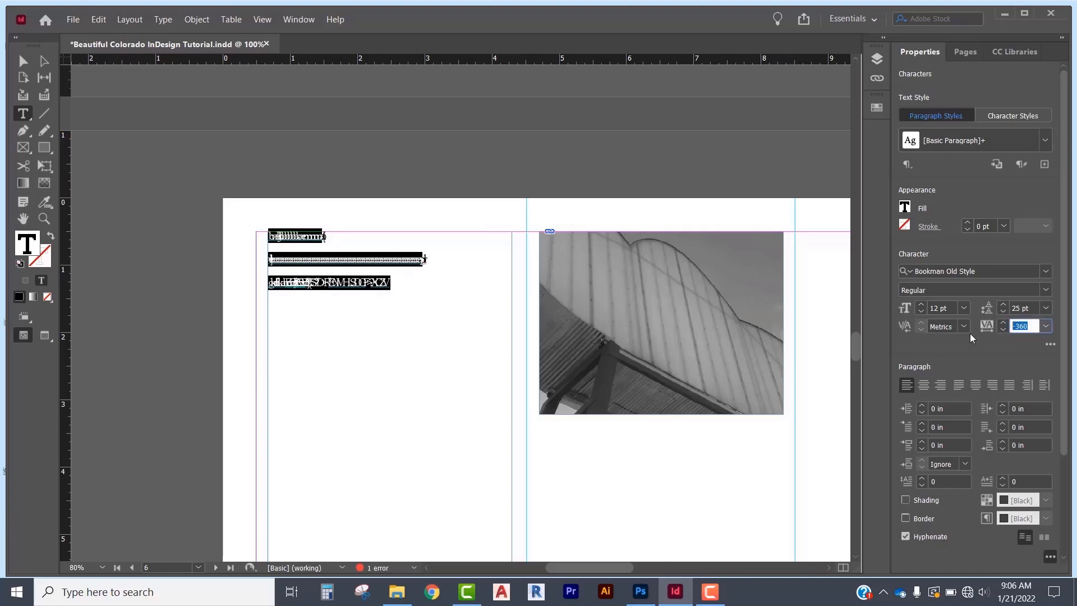
text(0)
key(Return)
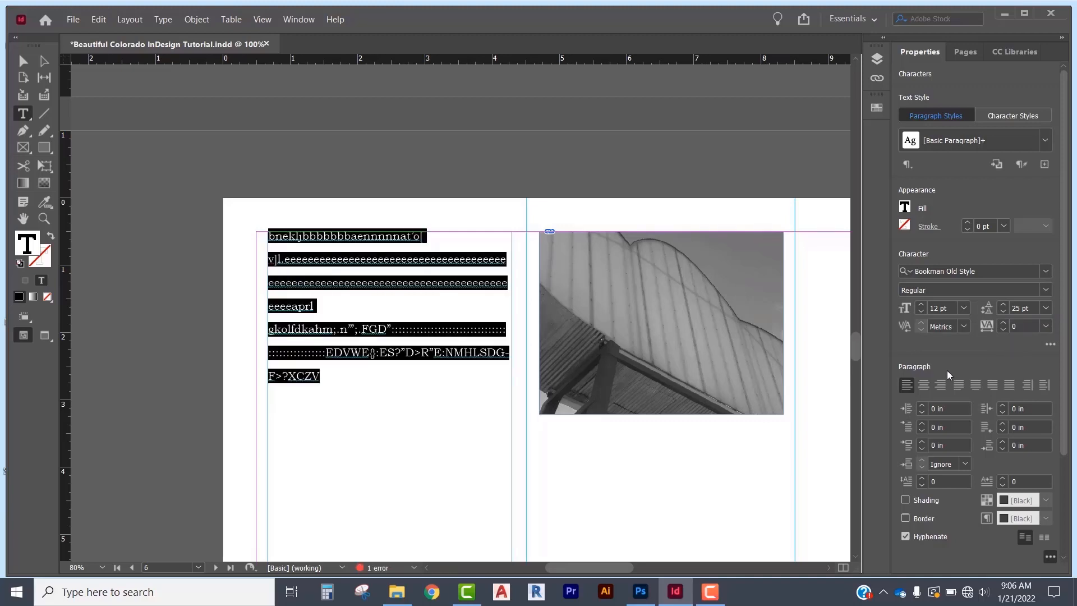
- Try centering the text, justify it with the last line aligned left, and give the first paragraph a 1 in left indent
click(923, 385)
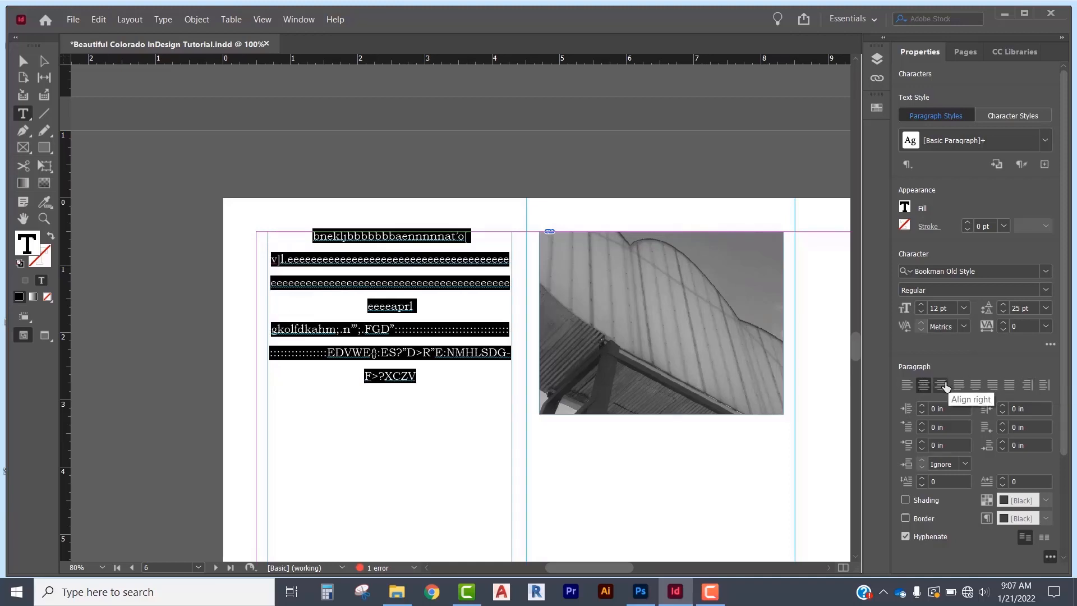
click(959, 385)
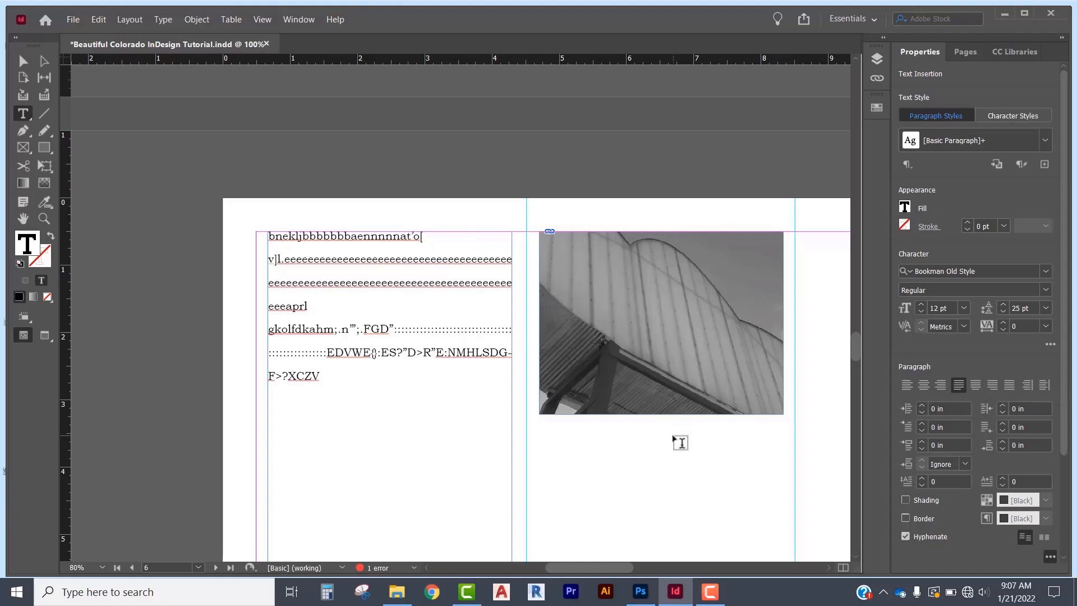
click(907, 413)
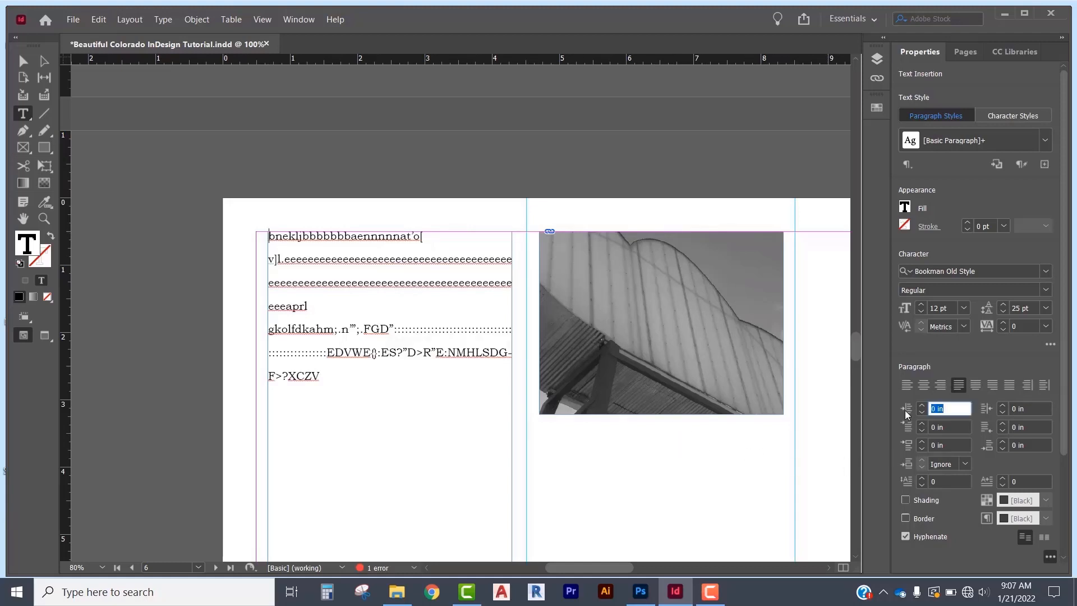
text(1)
key(Return)
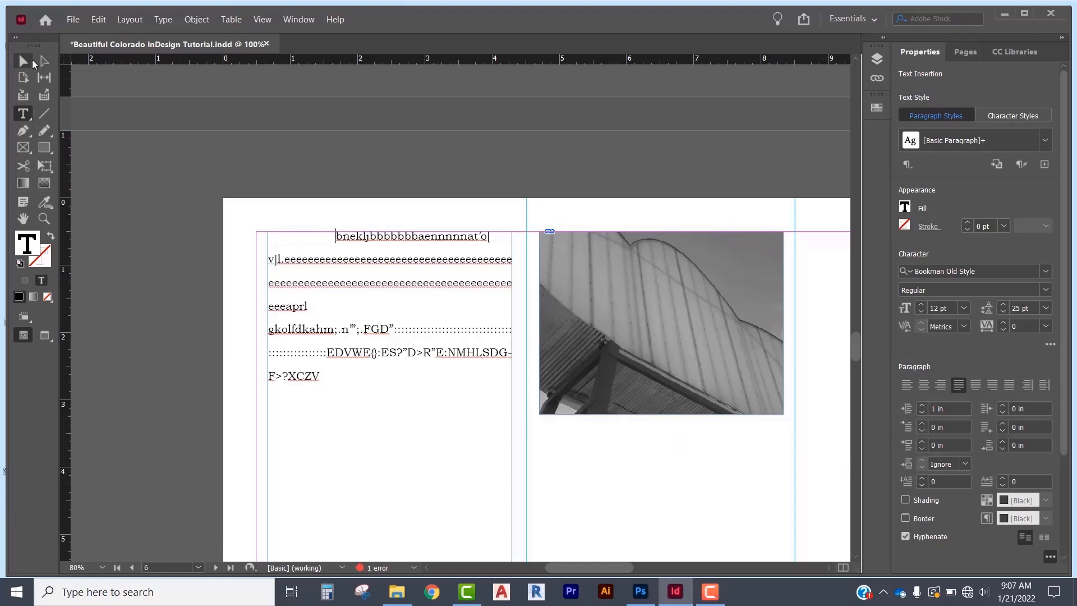
- Create a small text frame holding a 24 pt letter T and place it in the indent before the first line
click(27, 59)
click(23, 113)
drag(267, 205, 332, 250)
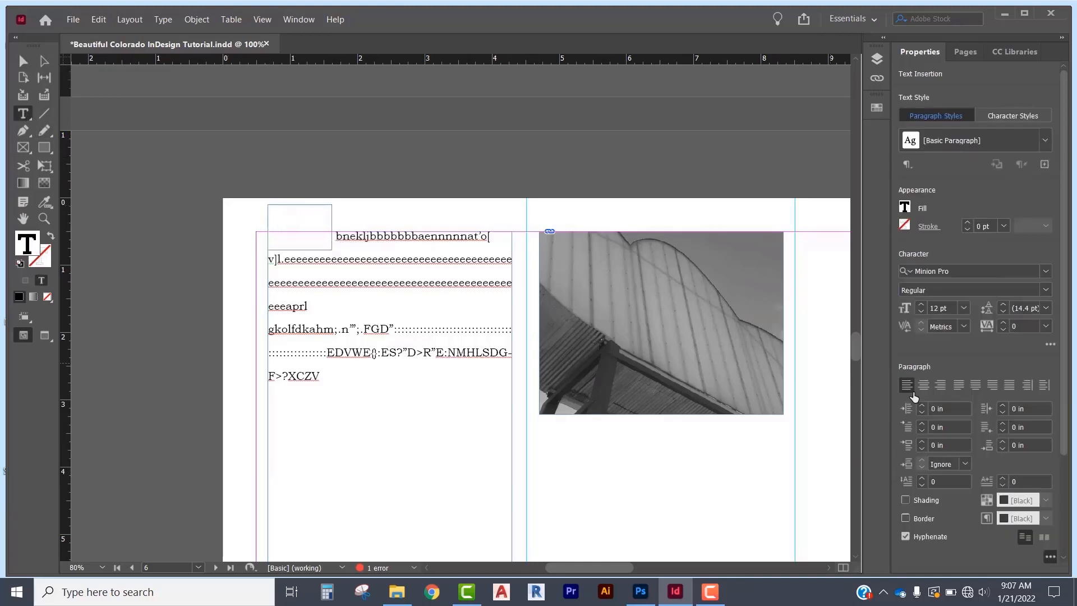
click(964, 308)
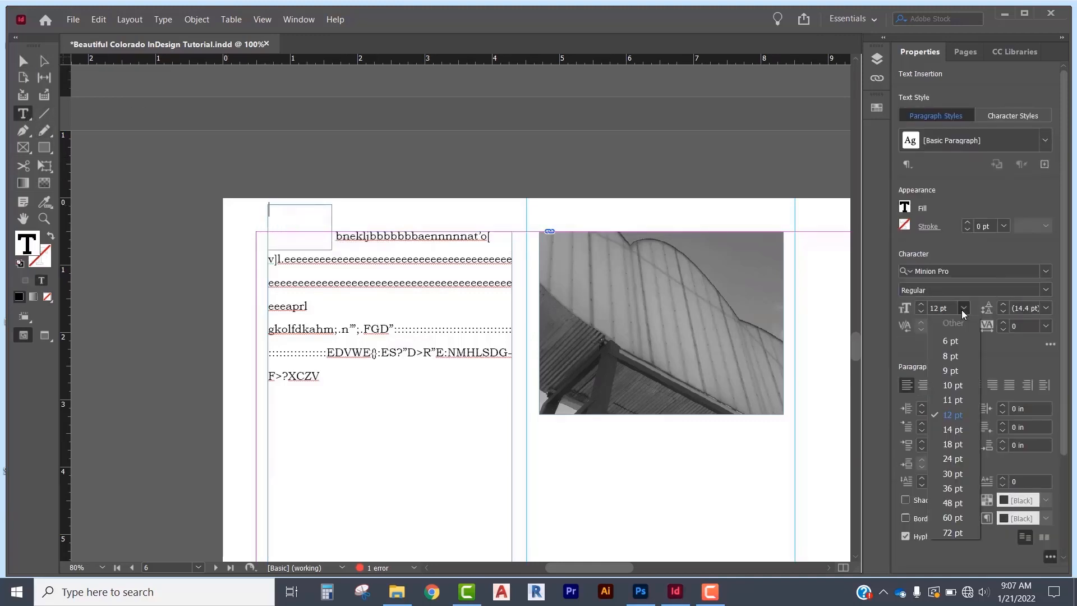
click(952, 459)
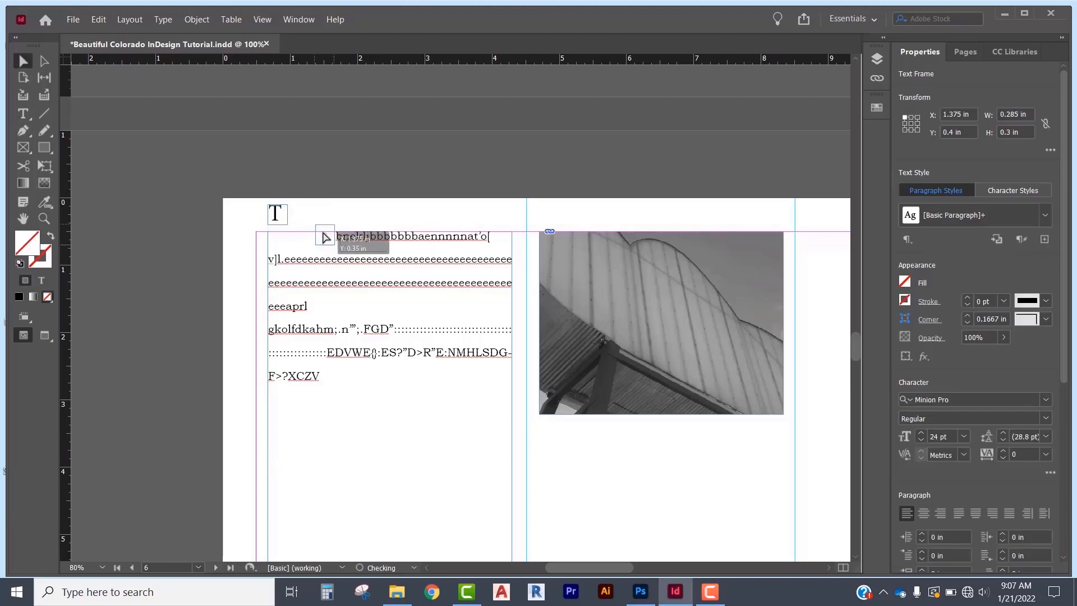
mouse_move(323, 233)
mouse_down()
mouse_move(311, 234)
mouse_move(323, 232)
mouse_up()
click(169, 187)
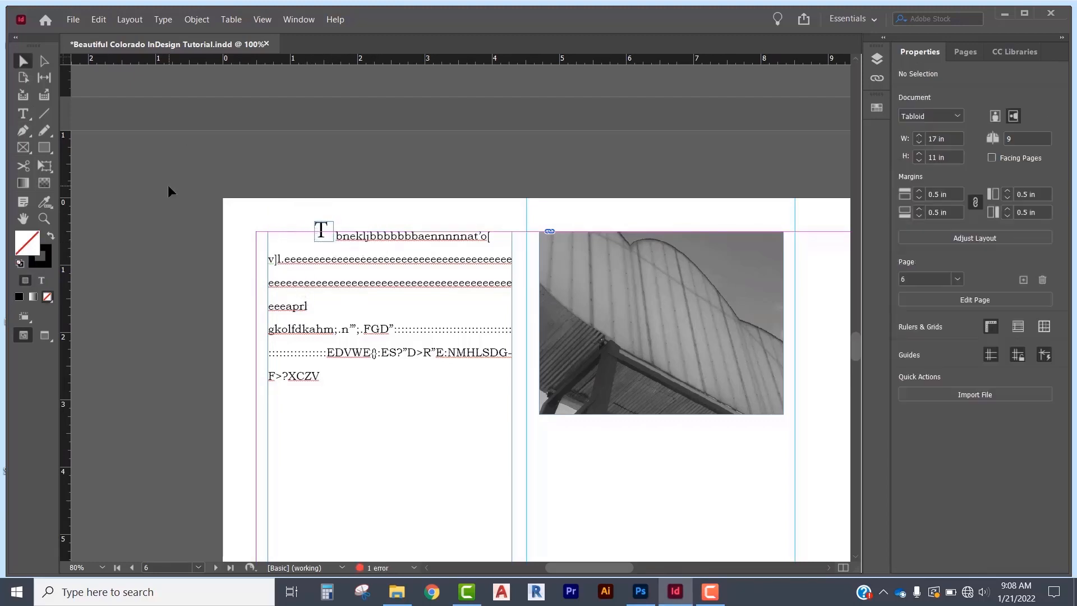
- Try shrinking the letter T's frame to about 0.22 by 0.21 in and undo the changes
click(329, 239)
drag(333, 243, 329, 236)
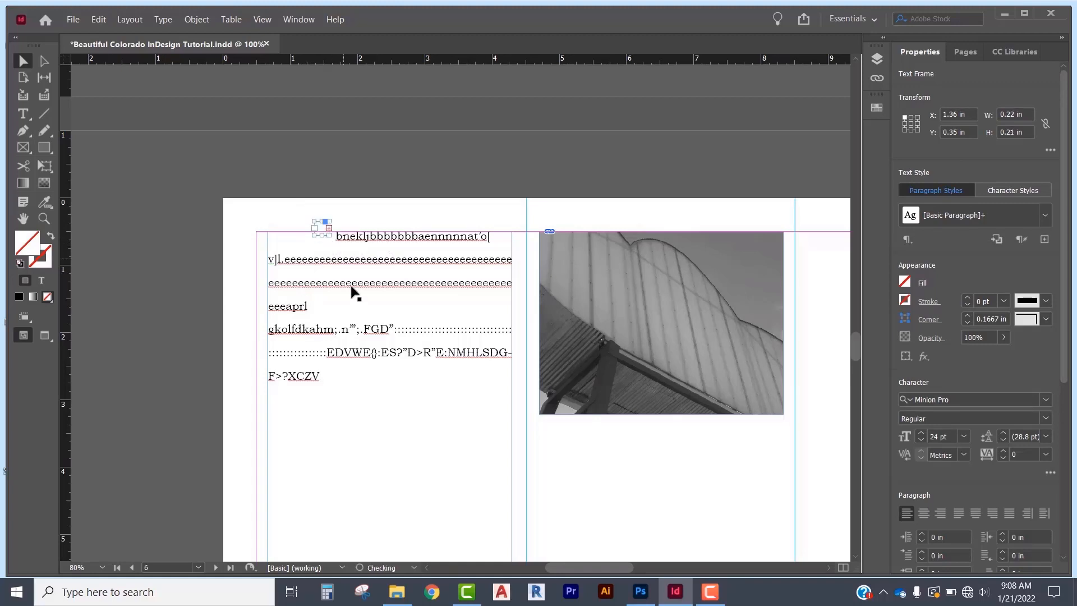
click(329, 232)
click(330, 235)
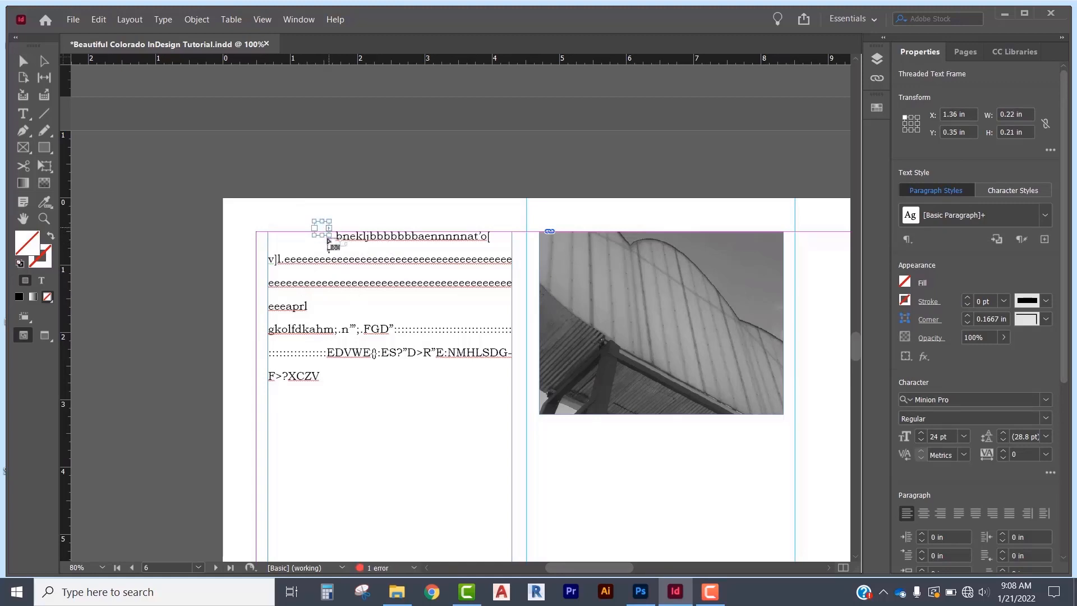
click(23, 61)
key(ctrl+z)
key(ctrl+z)
- Resize the letter T's frame to about 0.26 by 0.29 in and deselect it
drag(356, 256, 335, 242)
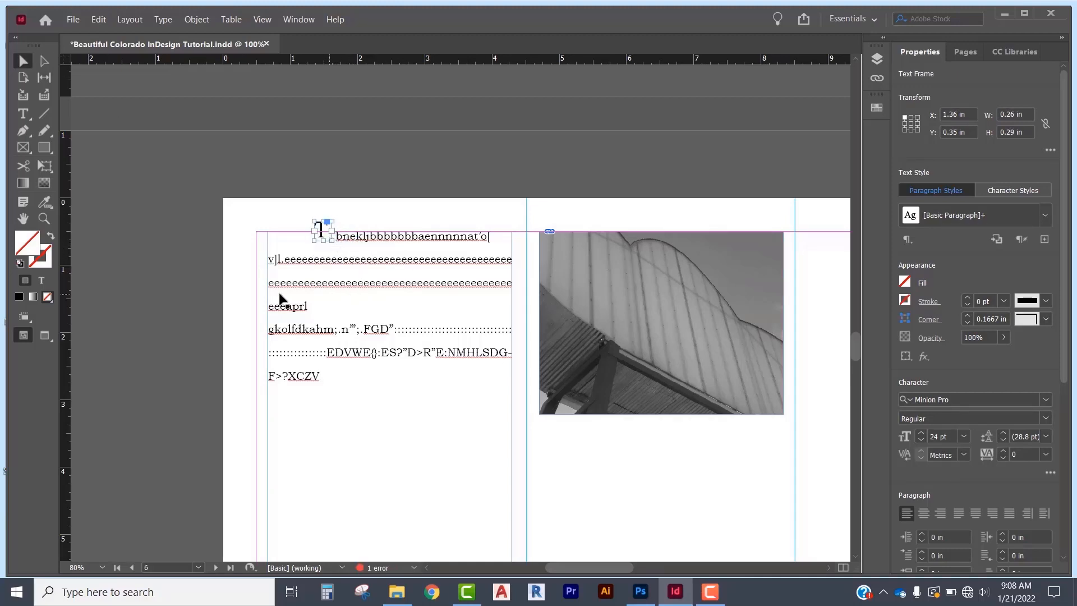
click(130, 236)
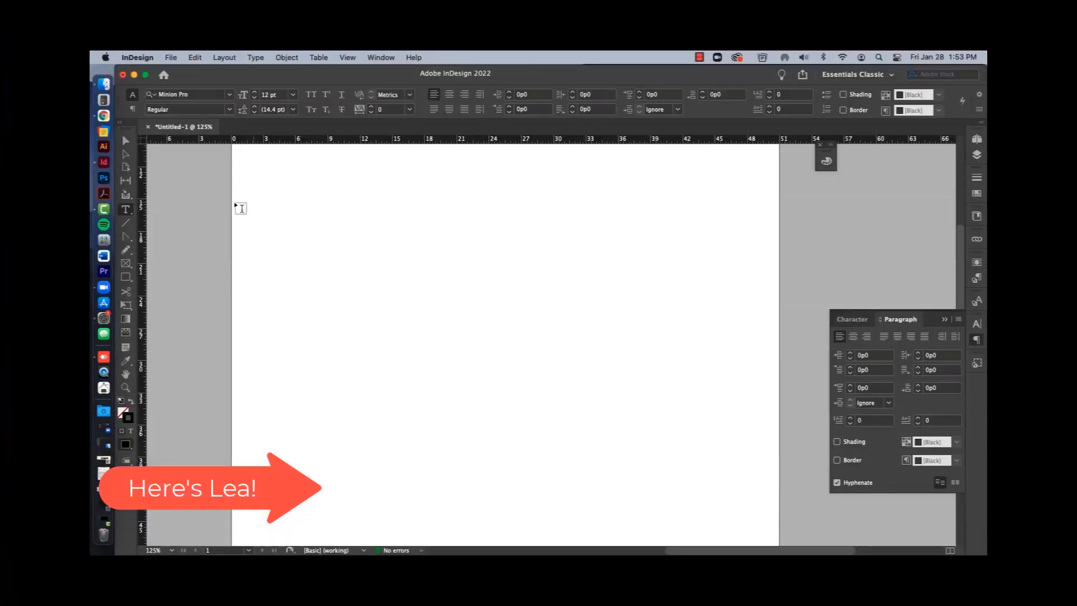
- Draw a text frame about 28p5 wide and 27p8 high on the blank page and fill it with placeholder text
drag(294, 195, 600, 493)
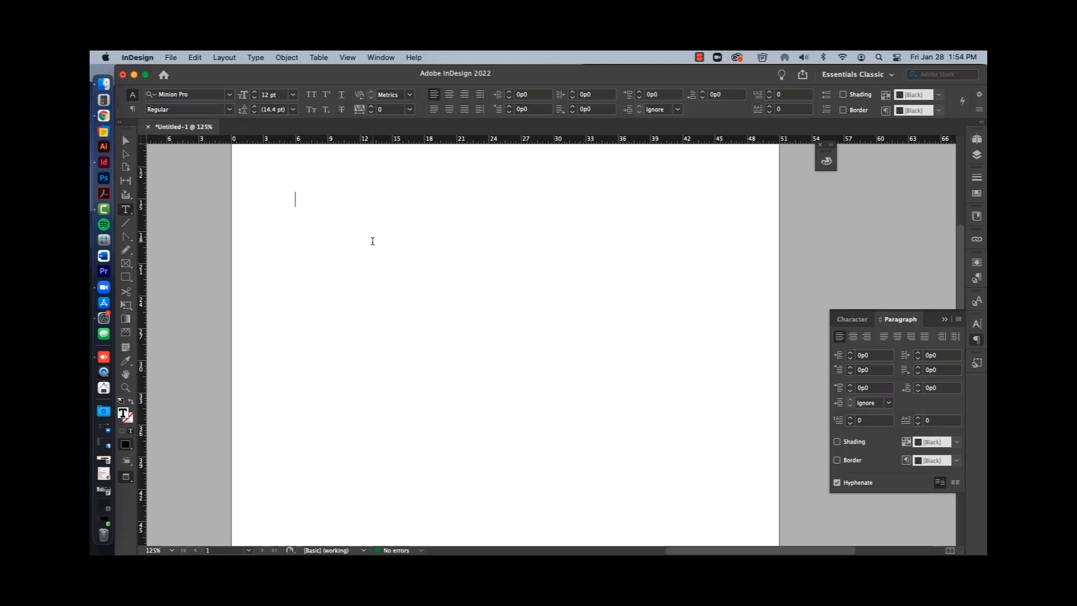
right_click(325, 190)
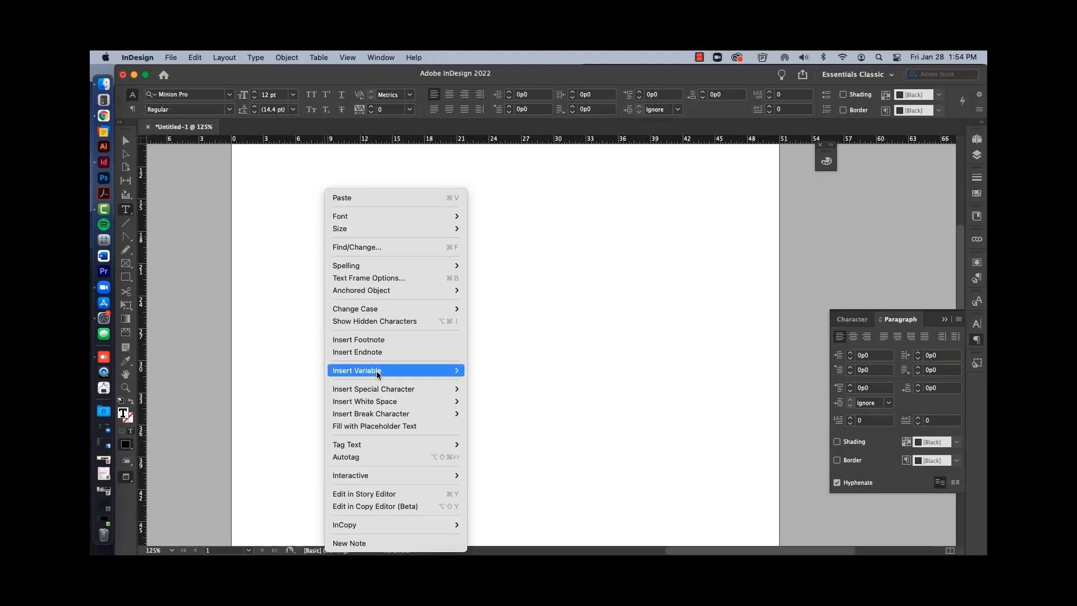
click(377, 427)
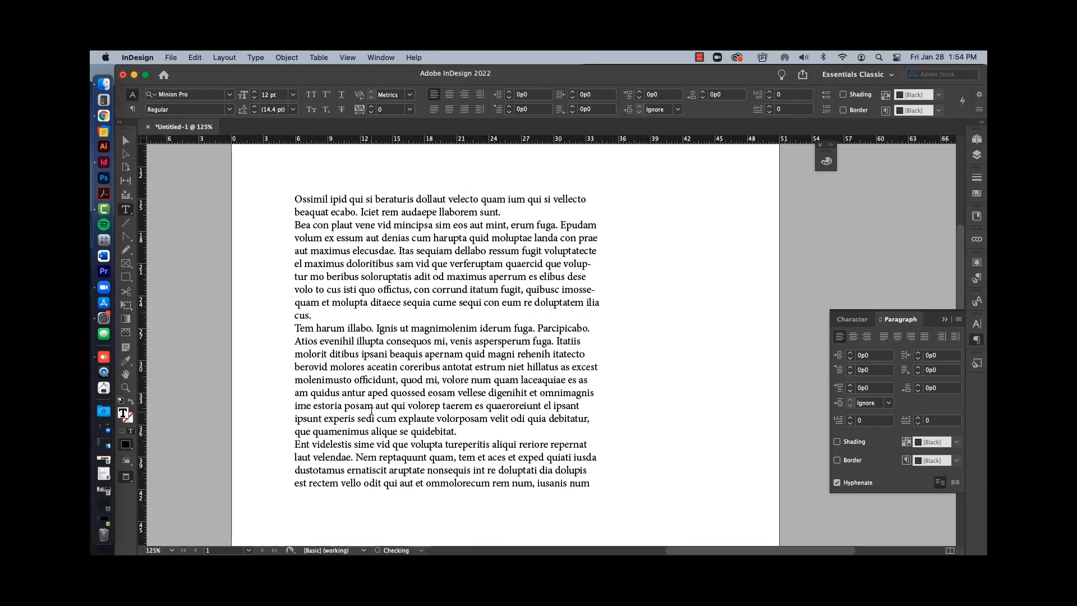
- Join the first two placeholder paragraphs into one and select the merged paragraph
click(126, 144)
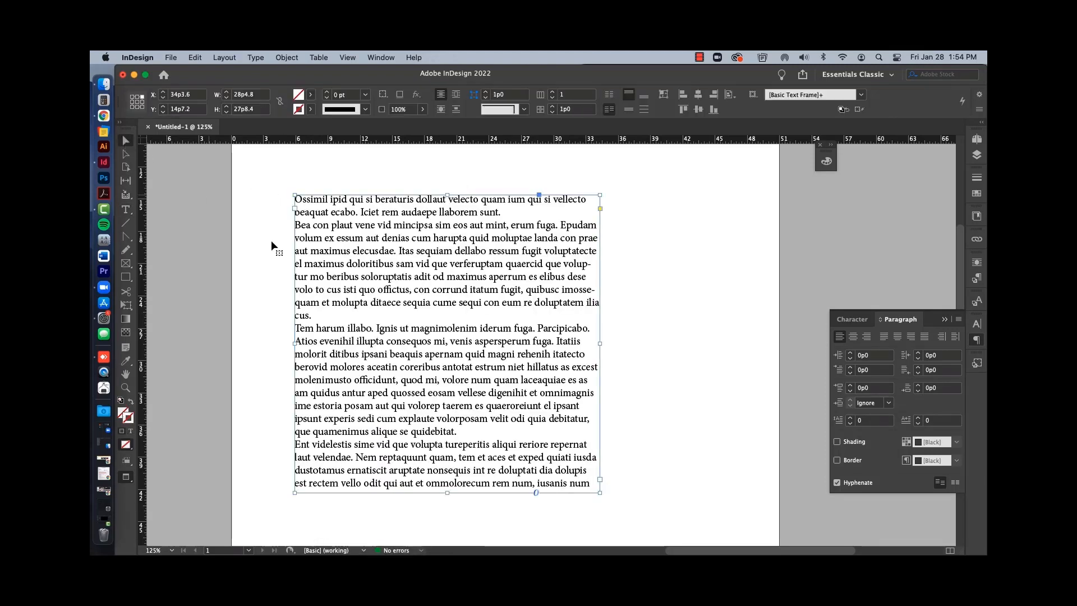
double_click(313, 311)
drag(313, 311, 247, 195)
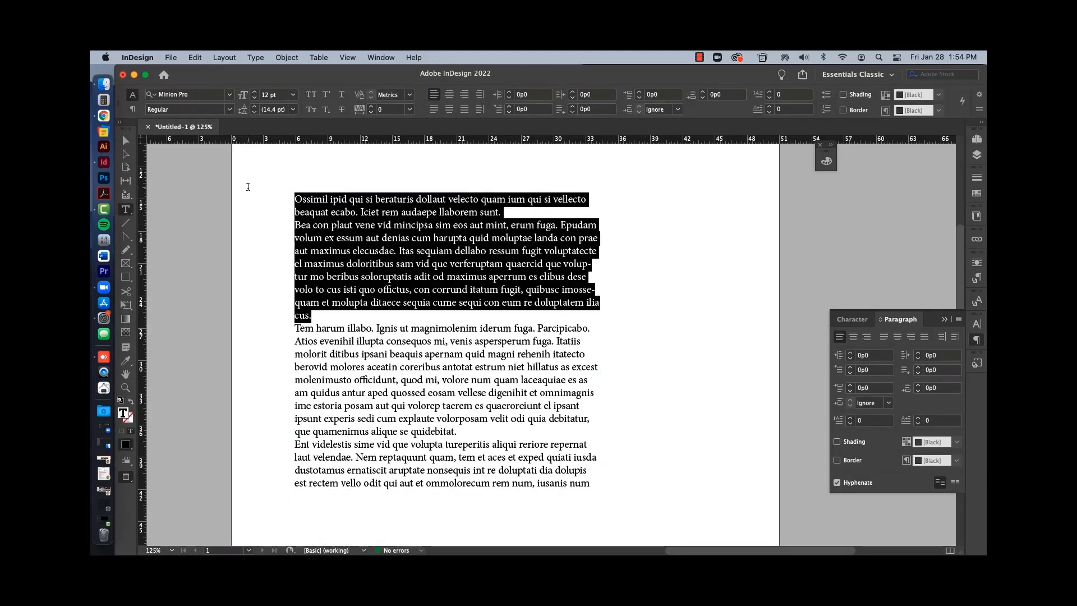
click(310, 225)
click(295, 226)
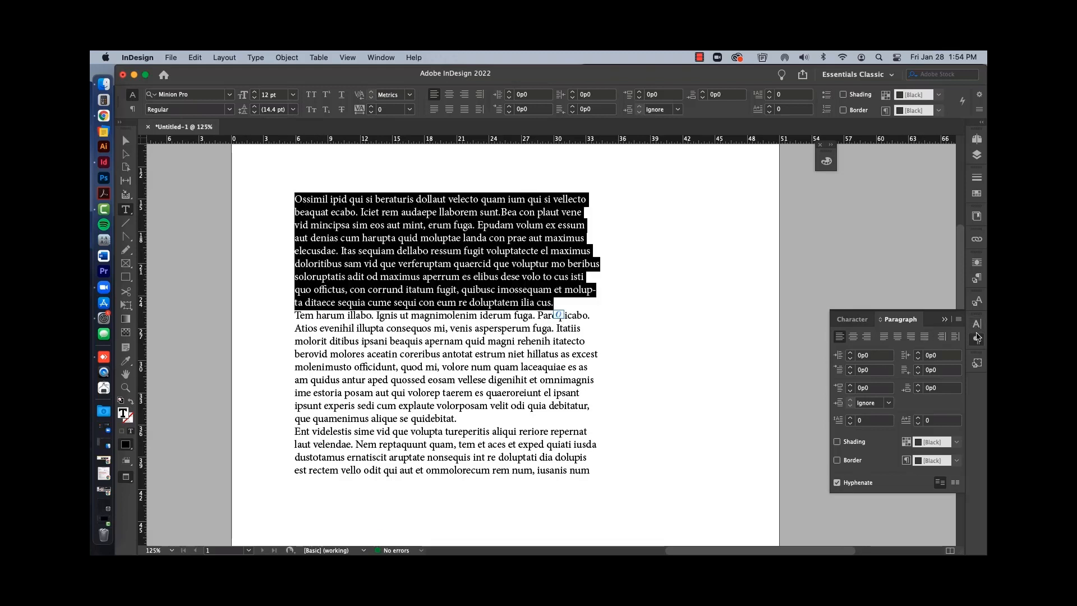
- Give the selected placeholder paragraph a drop cap that is three lines high
click(978, 342)
click(976, 341)
click(848, 419)
click(849, 418)
click(849, 417)
click(849, 417)
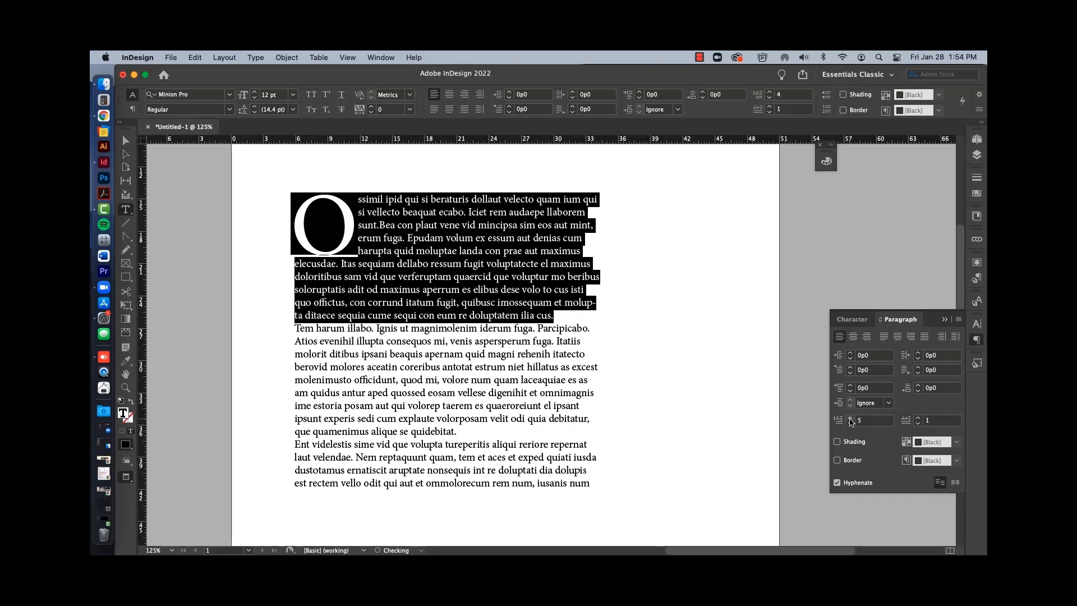
click(850, 424)
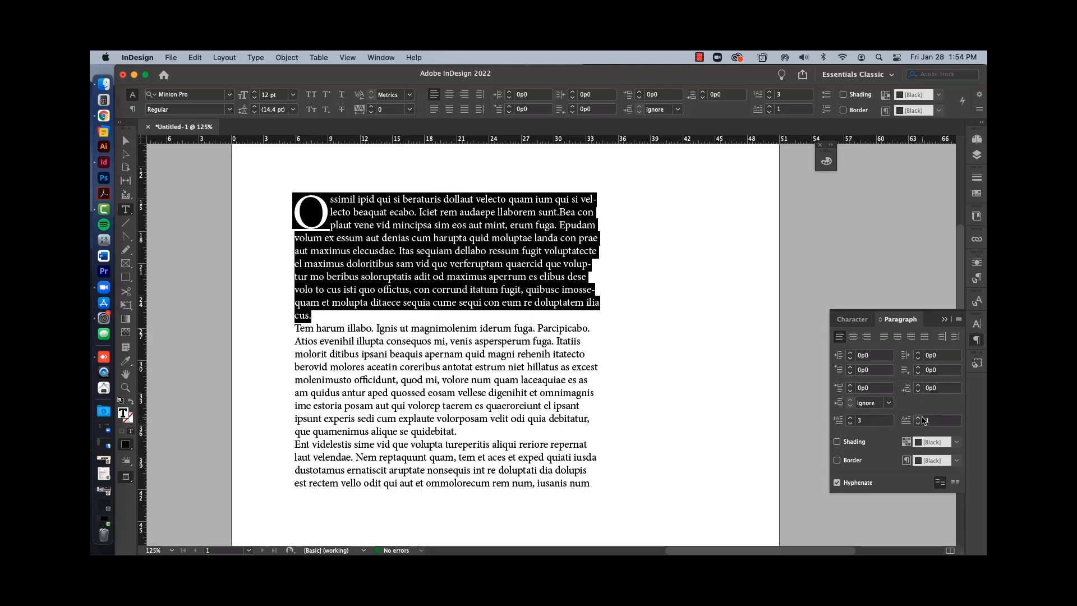
- Try extending the three-line drop cap to seven characters, then reselect the paragraph with a single-character drop cap
click(918, 418)
click(918, 418)
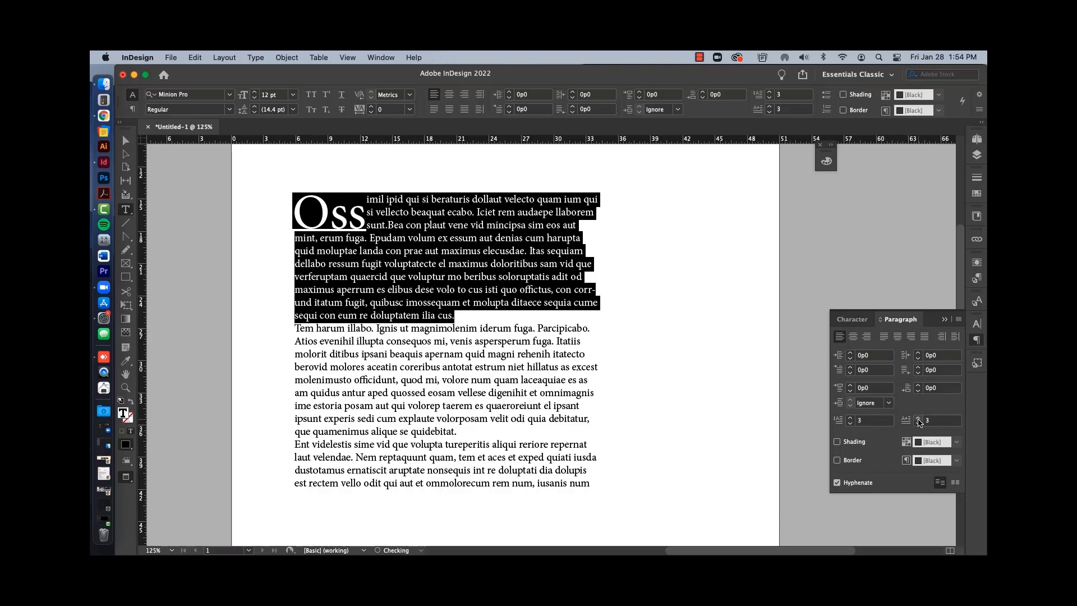
click(918, 418)
click(918, 418)
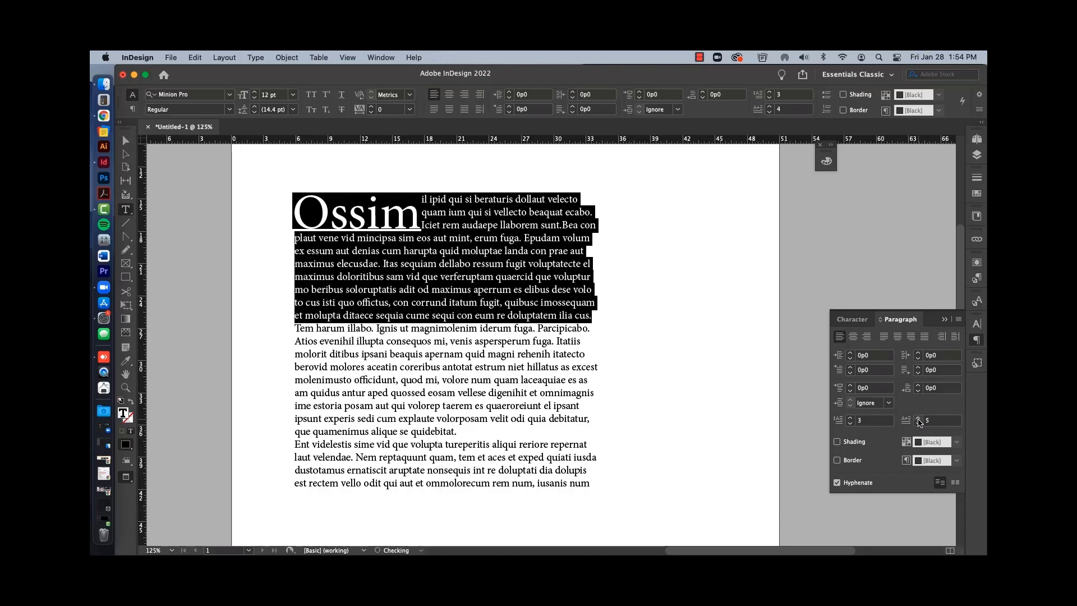
click(918, 418)
click(918, 417)
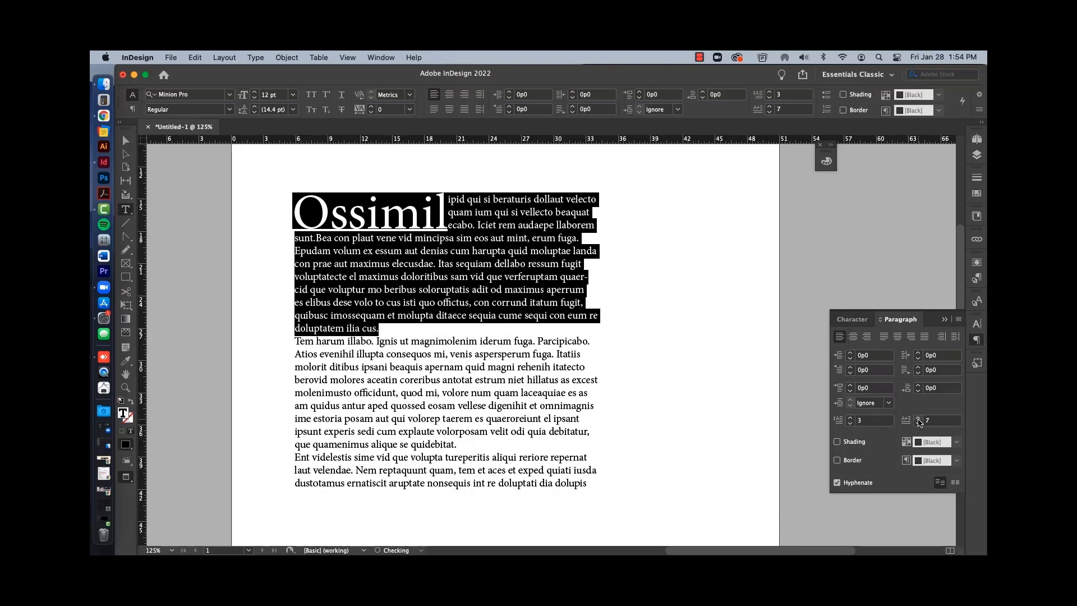
click(451, 337)
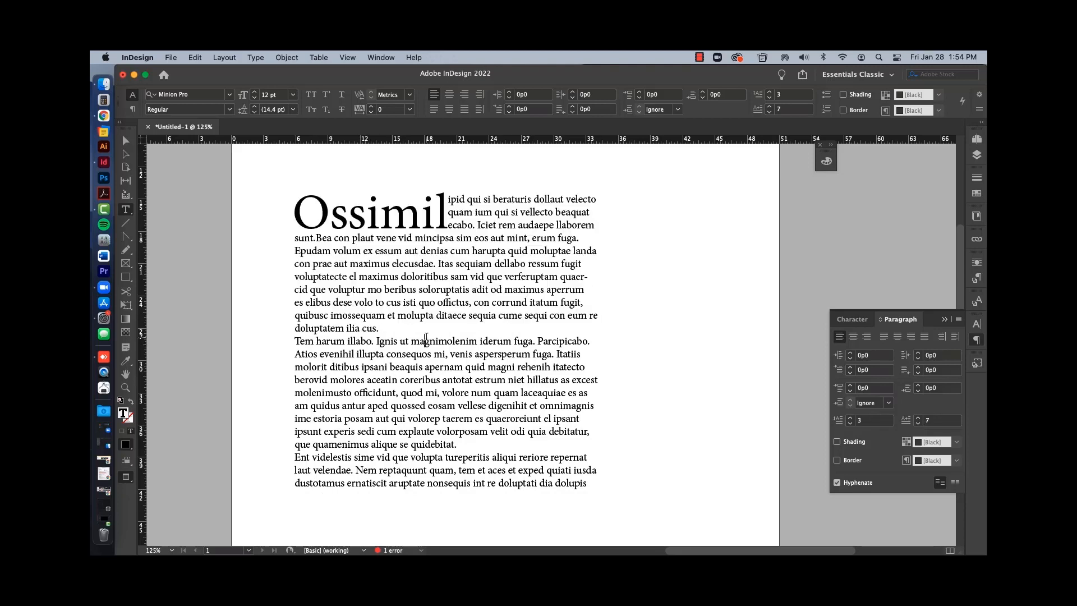
drag(379, 327, 277, 222)
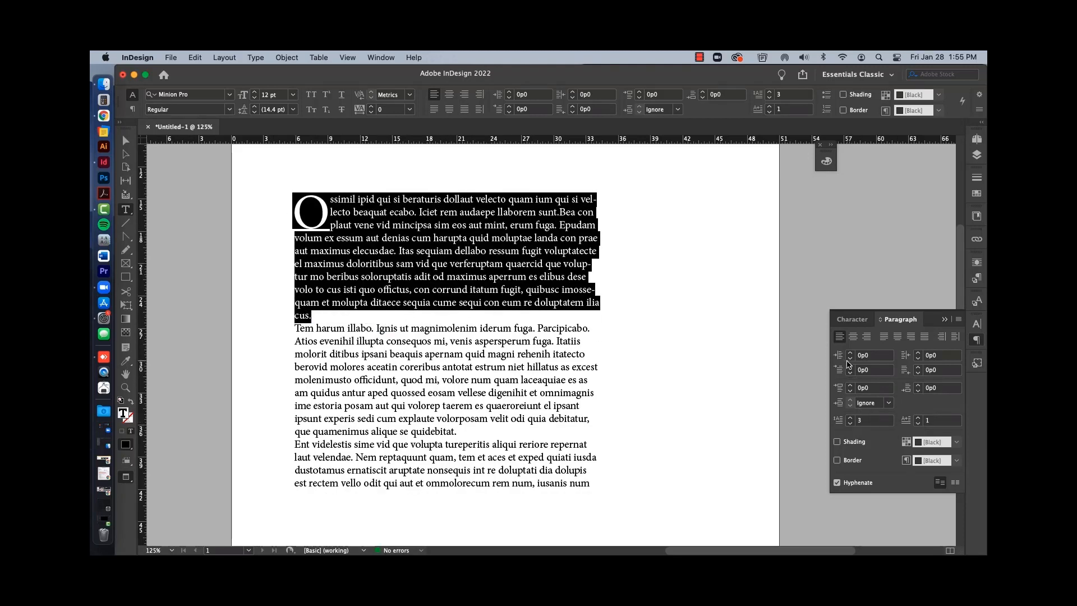
- Set the selected paragraph's first-line left indent to 0p2 and its space before to 0p2
click(851, 368)
click(850, 368)
click(850, 368)
click(850, 368)
click(850, 368)
click(851, 368)
click(850, 368)
click(851, 368)
click(851, 373)
click(851, 374)
click(851, 374)
click(851, 373)
click(851, 374)
click(850, 373)
click(851, 374)
click(850, 373)
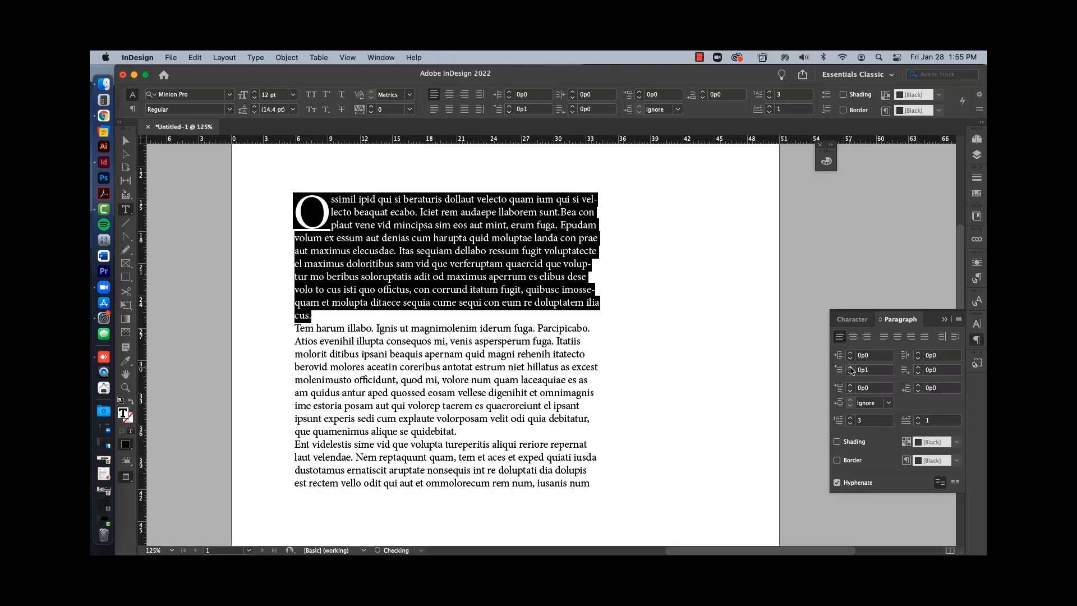
click(850, 367)
click(850, 385)
click(850, 385)
- Insert a tab before the first letter O and extend the paragraph's drop cap to two characters
click(297, 212)
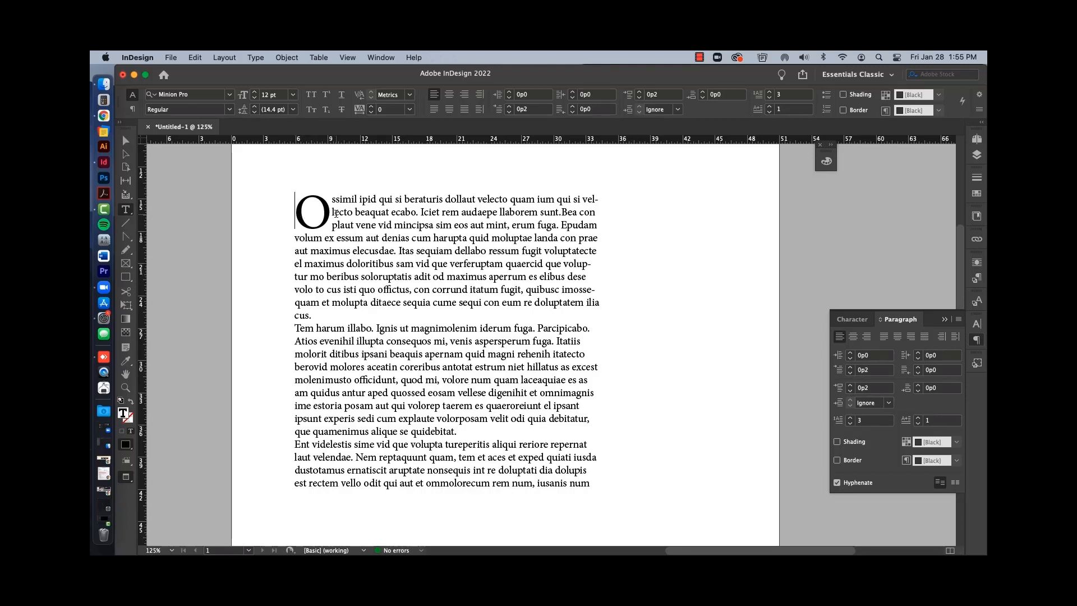
key(Tab)
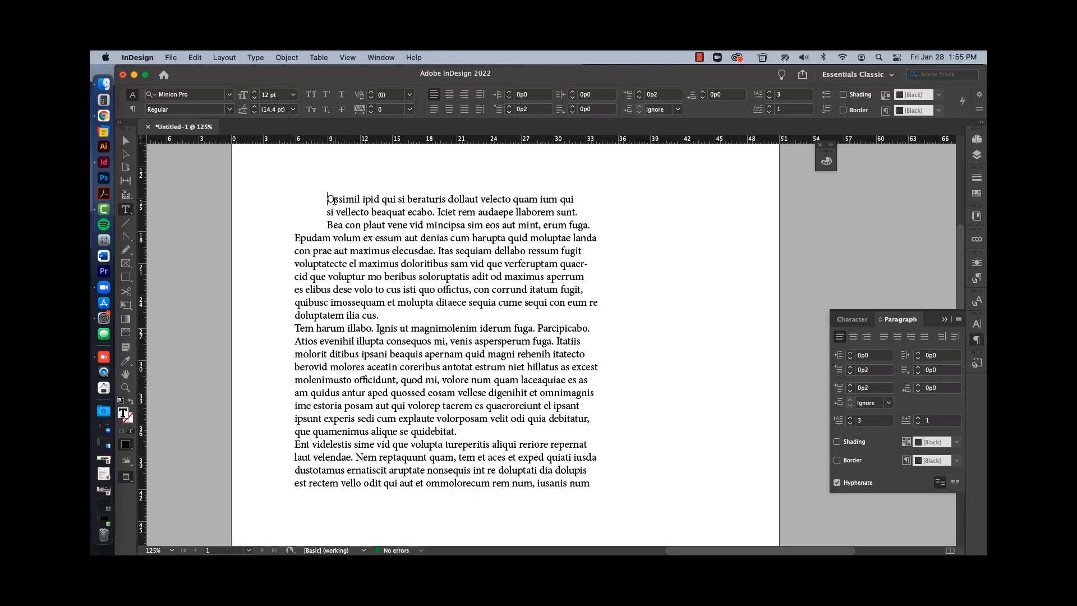
shift+click(384, 310)
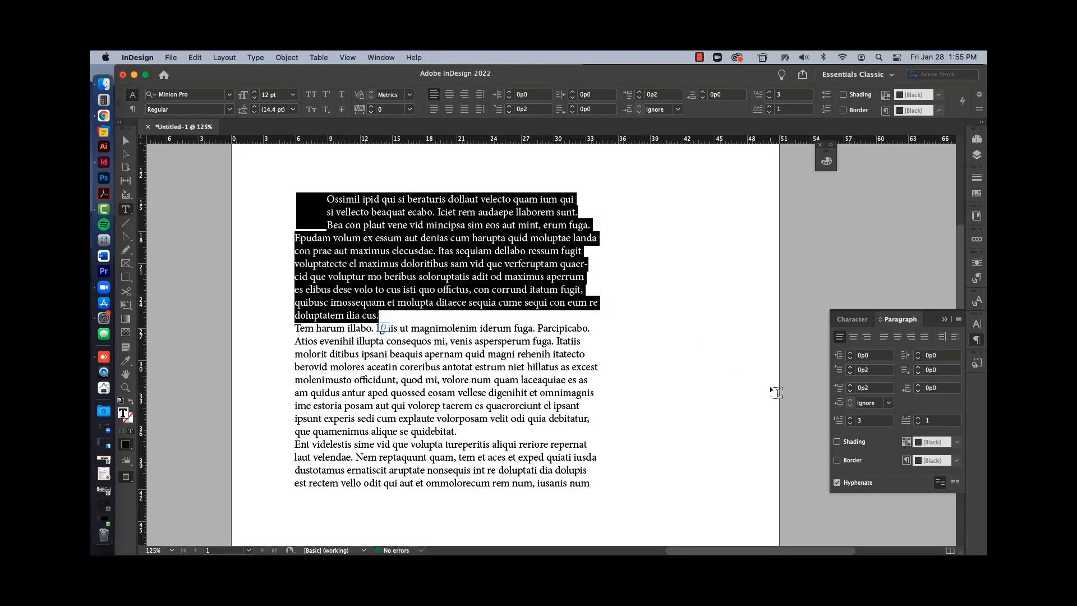
click(917, 419)
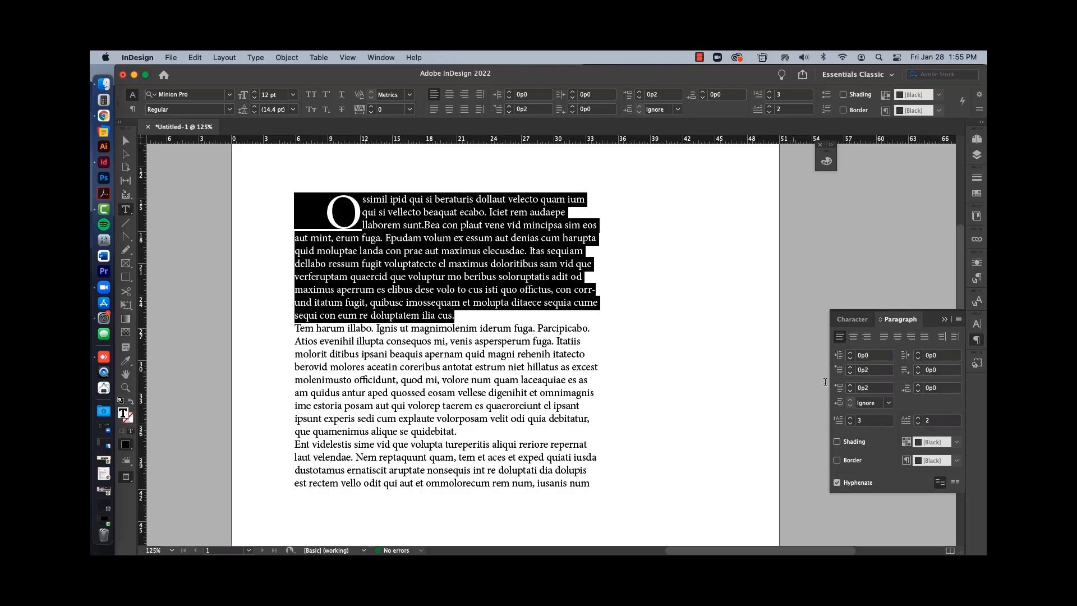
- Change the font of the enlarged letter O to Phosphate
click(357, 212)
click(461, 318)
triple_click(463, 314)
click(372, 245)
drag(357, 210, 340, 208)
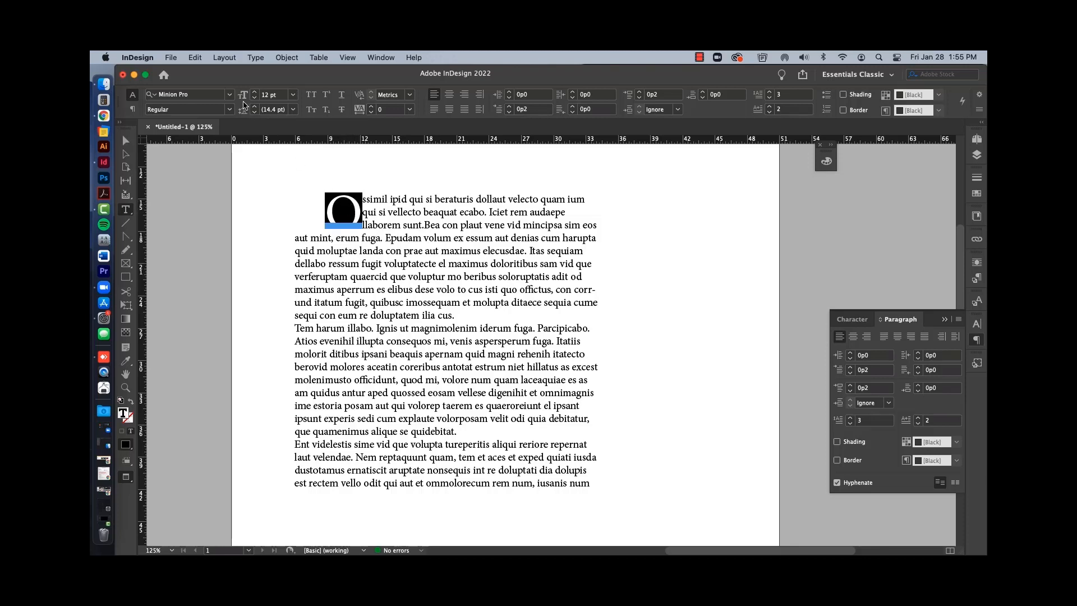
click(230, 94)
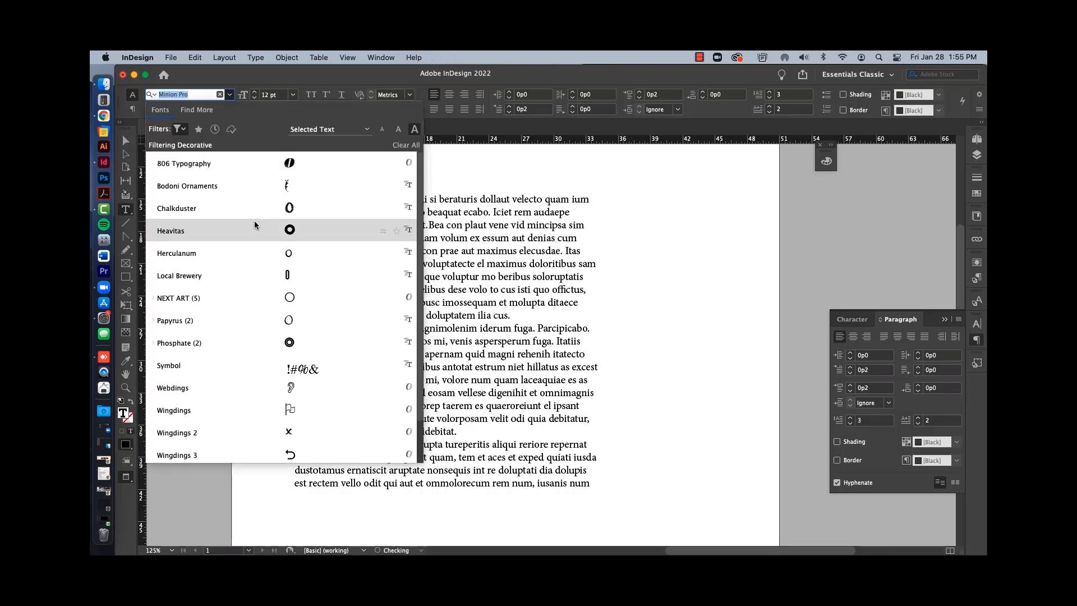
click(269, 346)
click(436, 276)
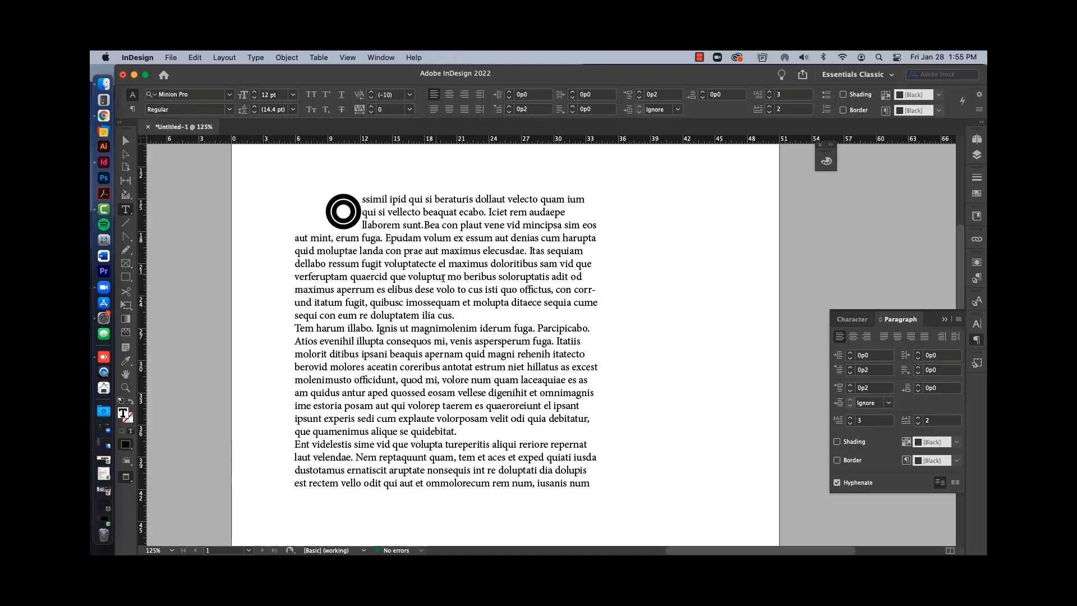
- Set the kerning between the enlarged O and the text that follows it to 80
click(359, 203)
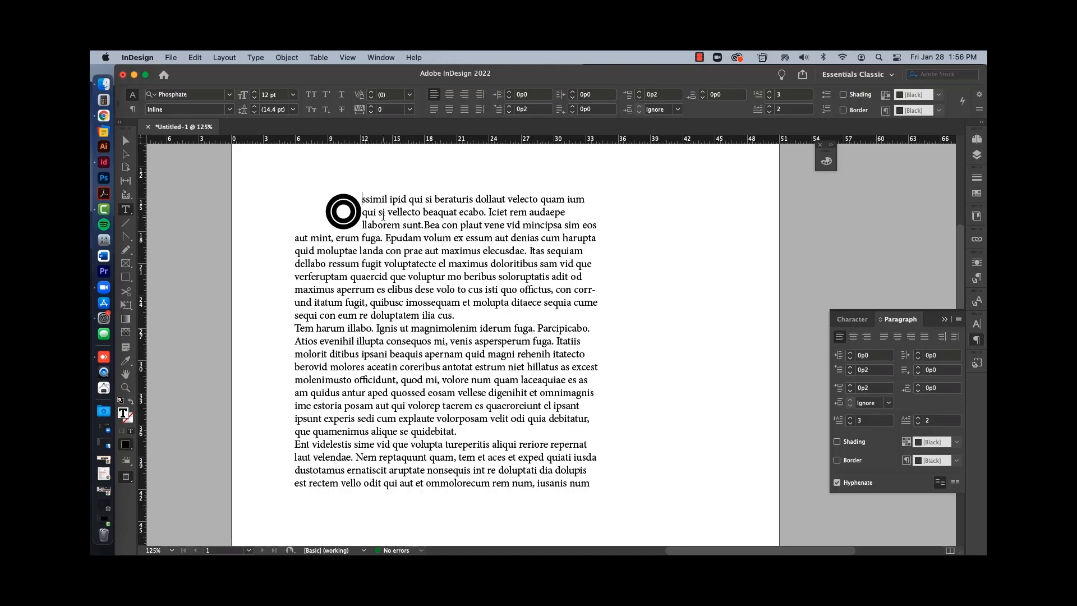
click(371, 93)
click(370, 92)
click(371, 92)
click(371, 92)
click(370, 92)
click(371, 93)
click(370, 93)
click(370, 92)
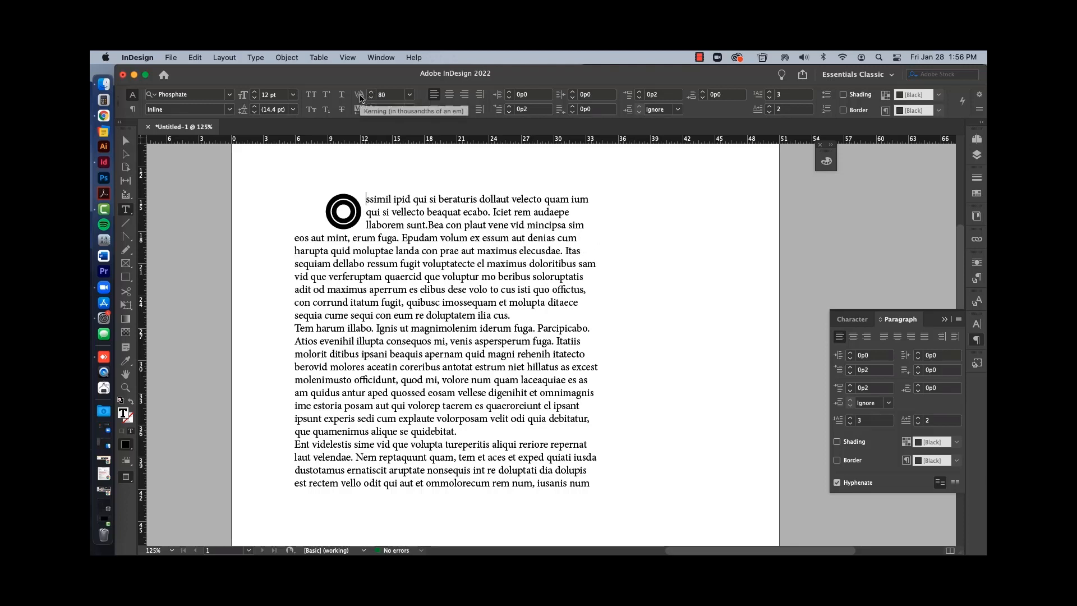
drag(366, 198, 587, 224)
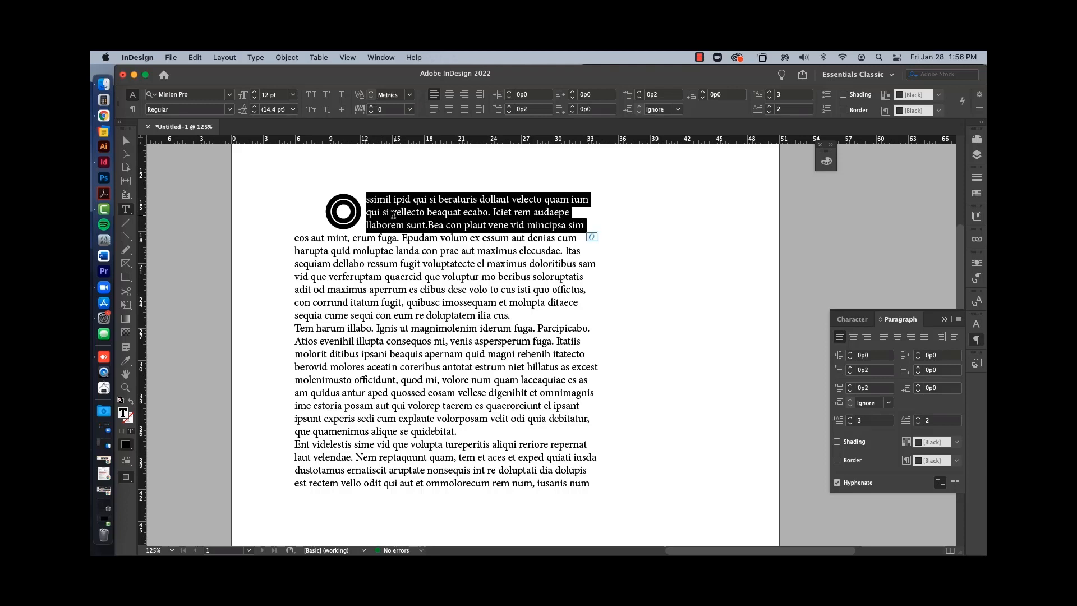
click(365, 205)
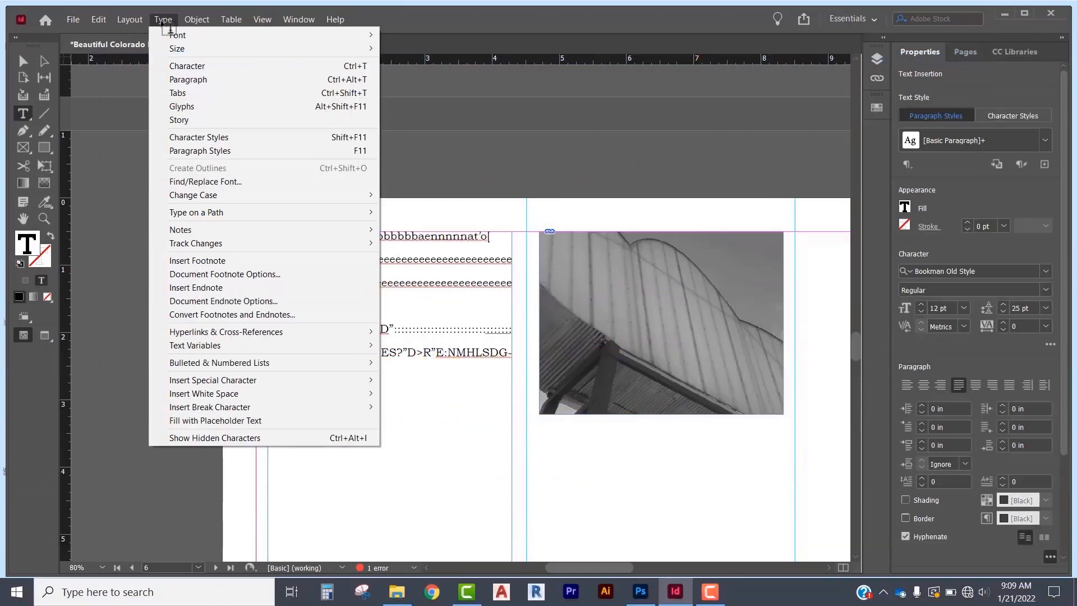
- Create a new paragraph style named Copy Heavy in the Beautiful Colorado document
mouse_move(184, 212)
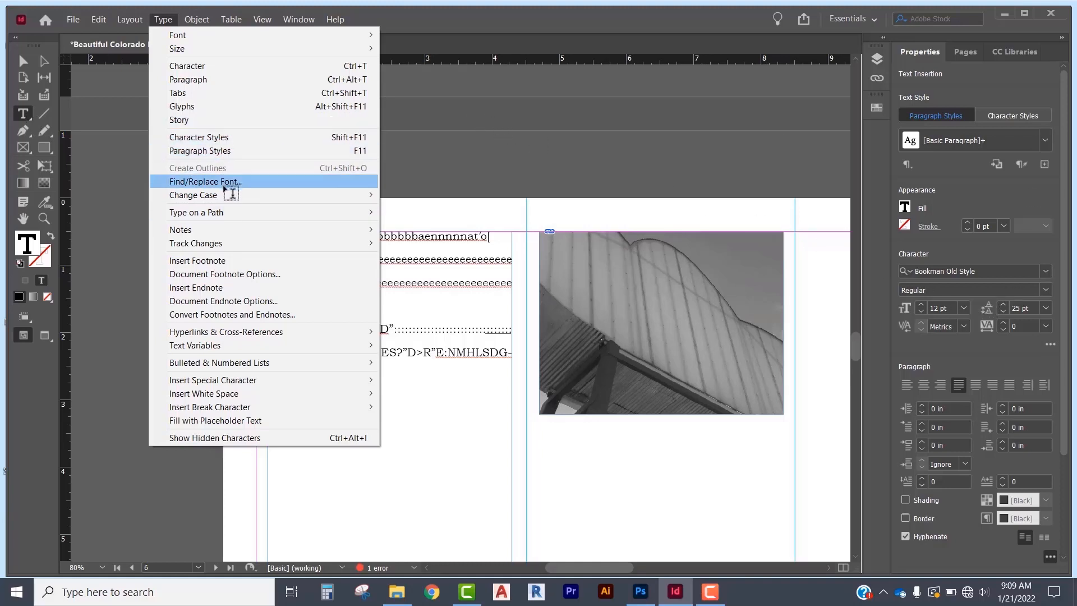
click(1044, 165)
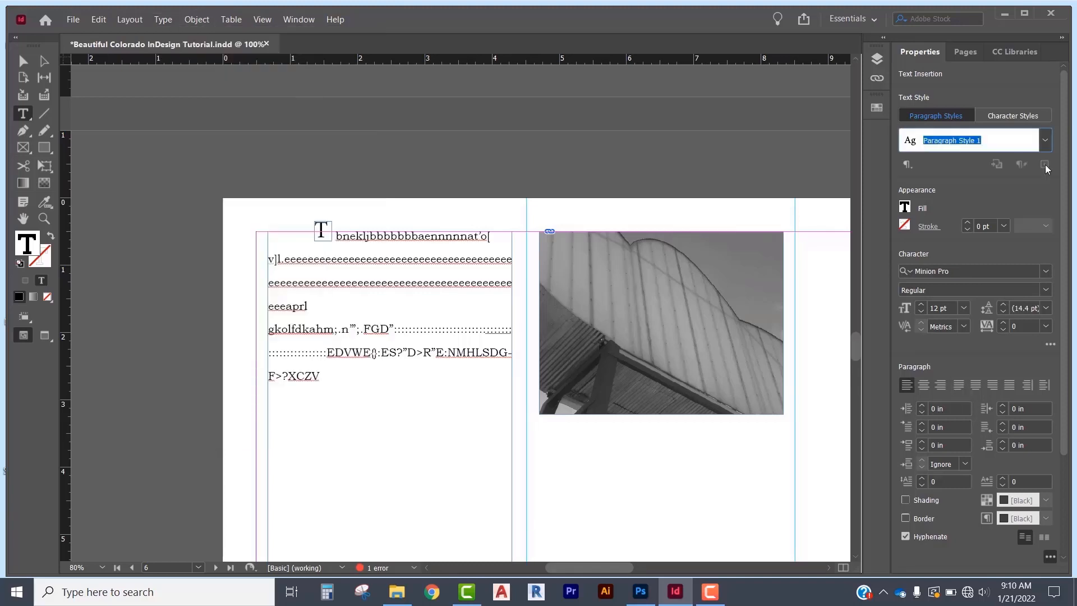
text(c)
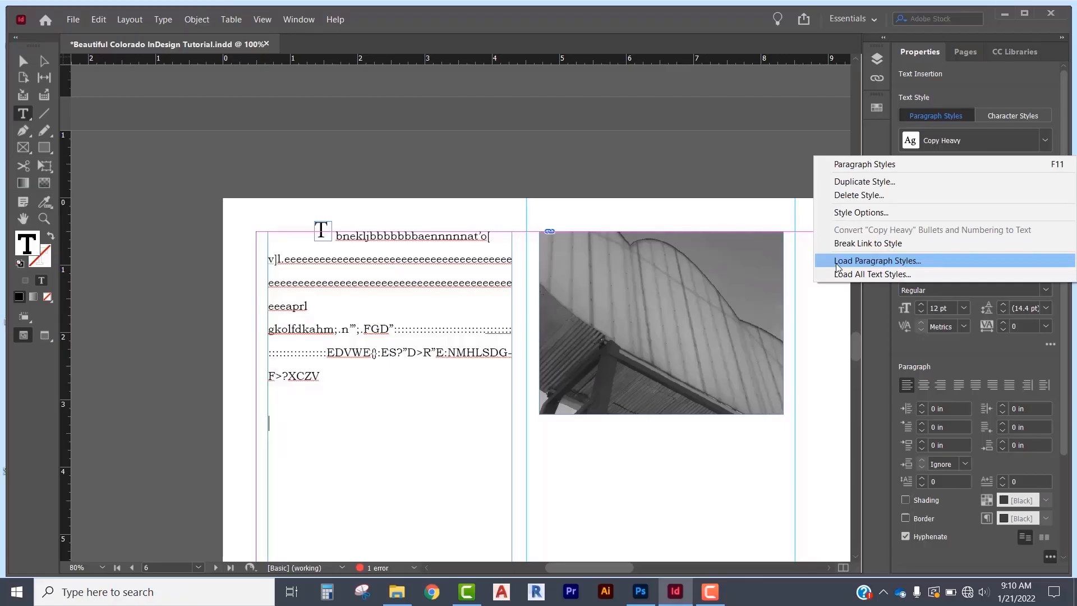
- Open the Copy Heavy style options and review its bullets and numbering, keep, advanced character, and indents and spacing settings
click(863, 215)
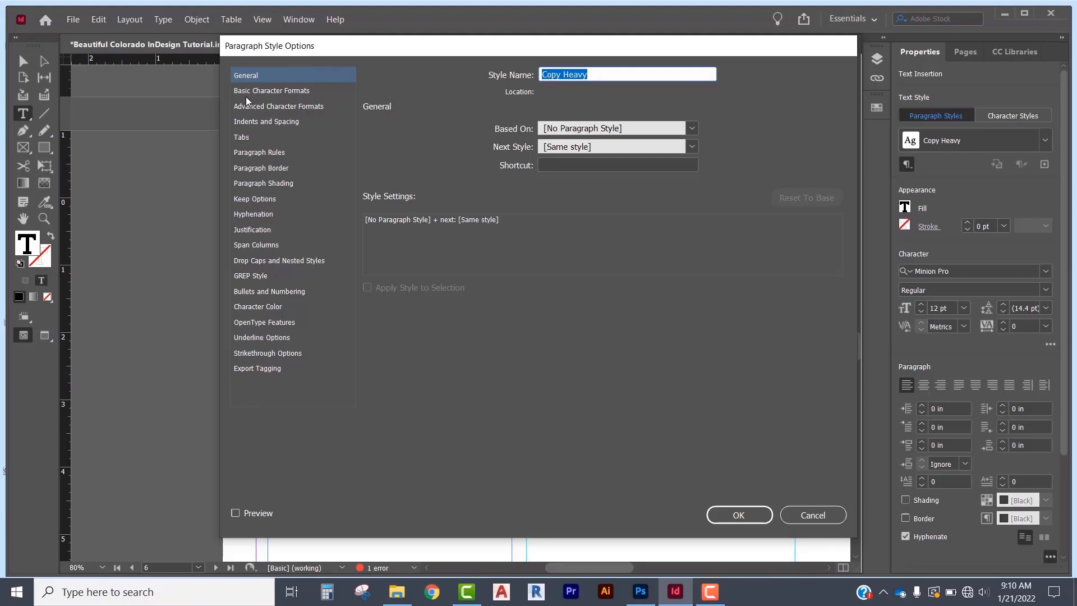
click(269, 291)
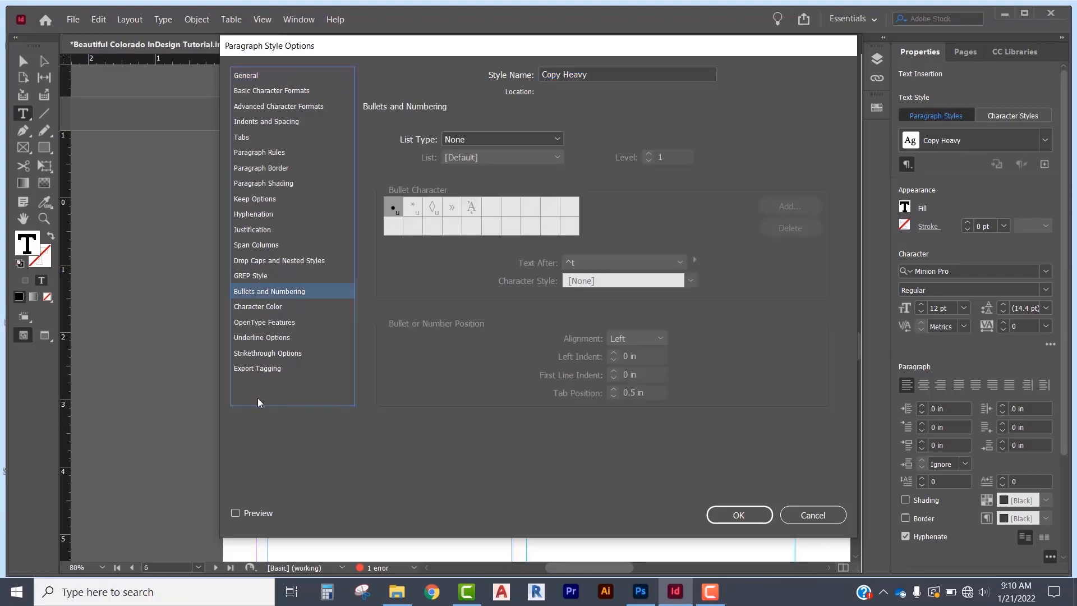
click(255, 199)
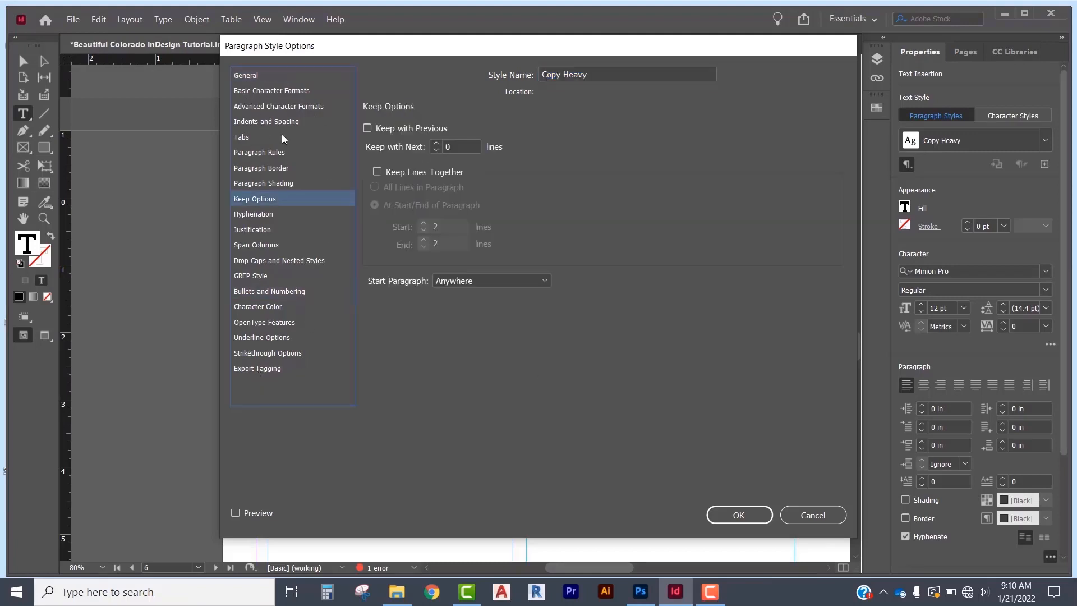
click(275, 109)
click(269, 122)
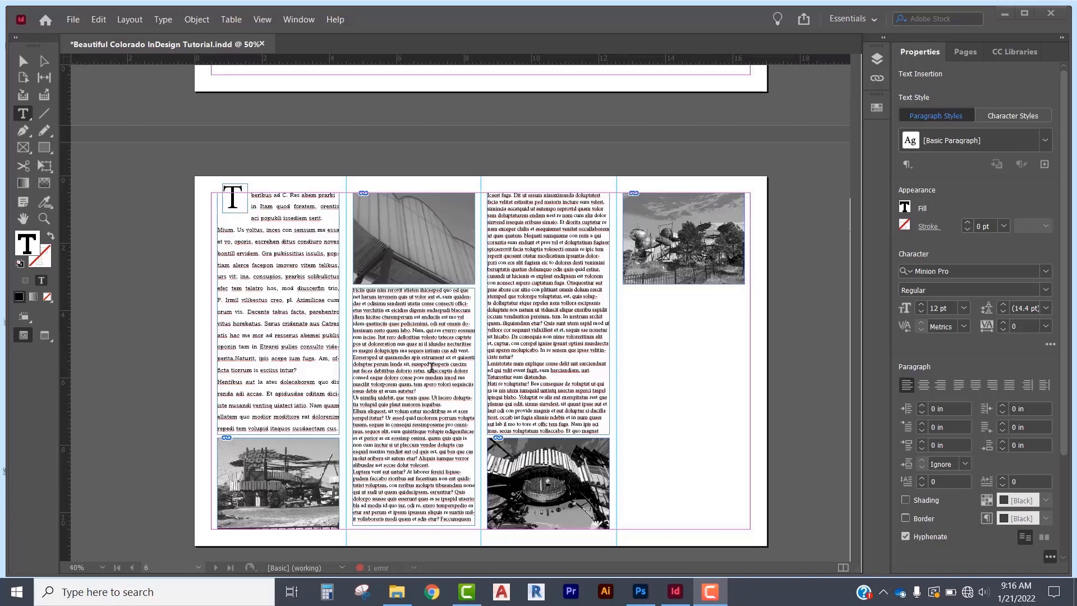
- Draw a text frame about 3.6 in wide and 7.2 in high below the fourth column's photo and fill it with placeholder text
click(163, 19)
mouse_move(263, 213)
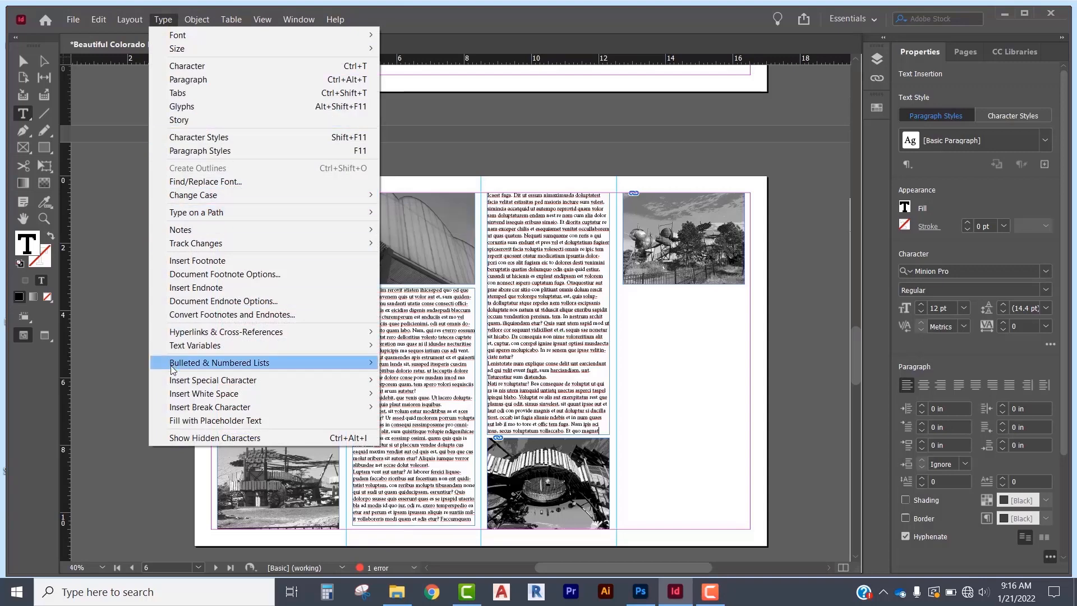
click(168, 20)
click(168, 20)
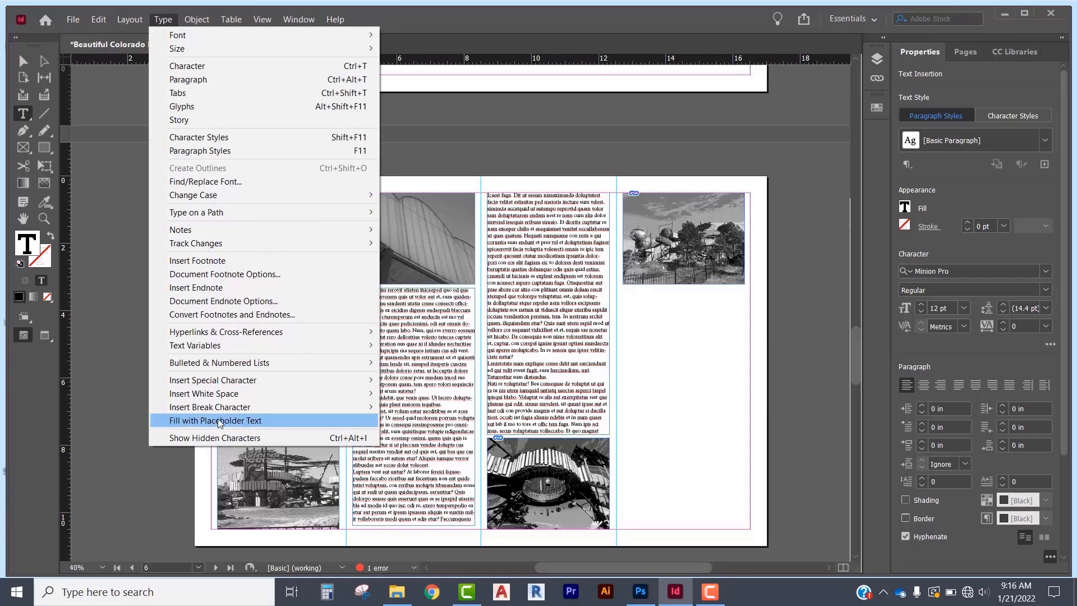
click(633, 296)
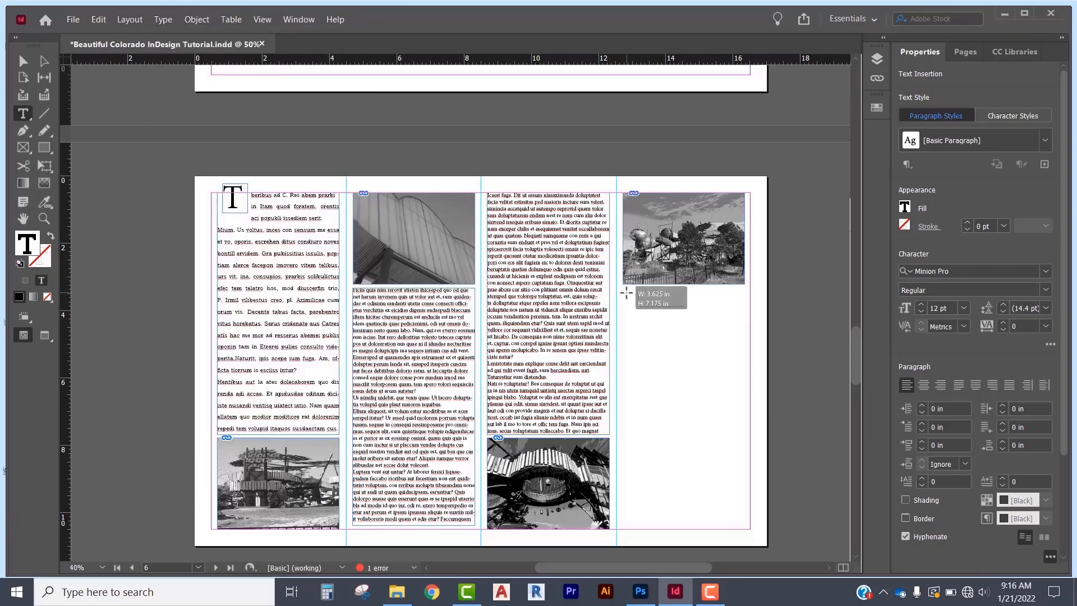
drag(623, 287, 745, 524)
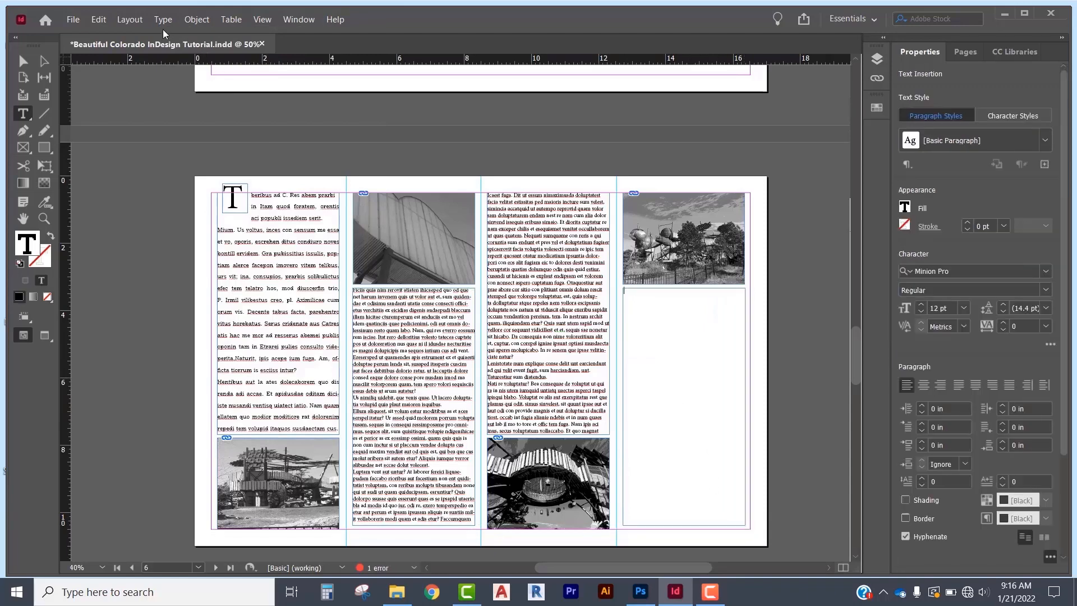
click(163, 19)
click(188, 420)
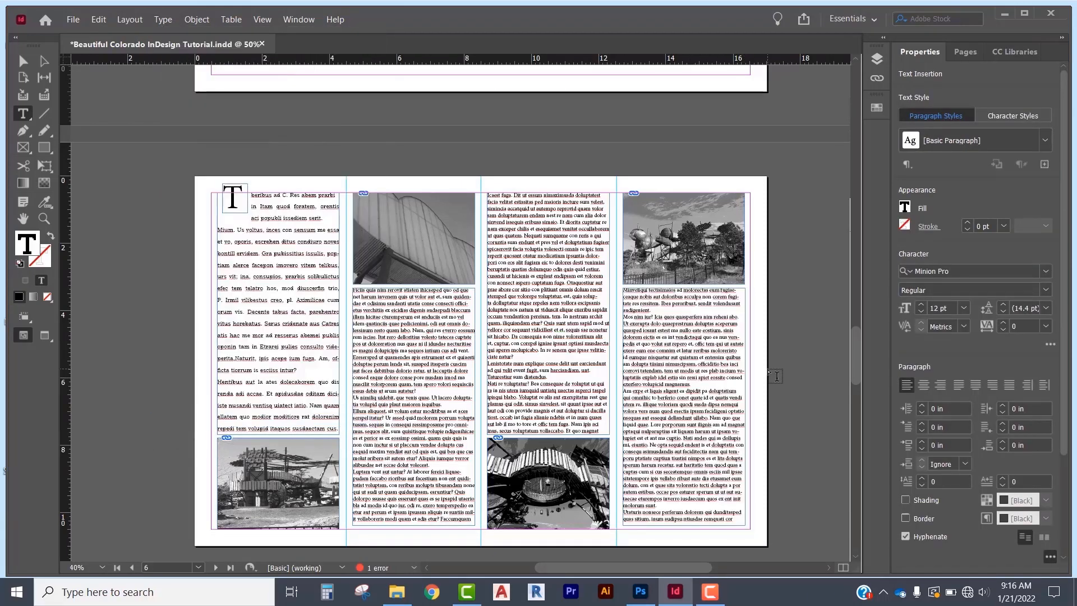
- Try to apply the Copy Heavy paragraph style to a block of lines in the first column
drag(322, 324, 226, 248)
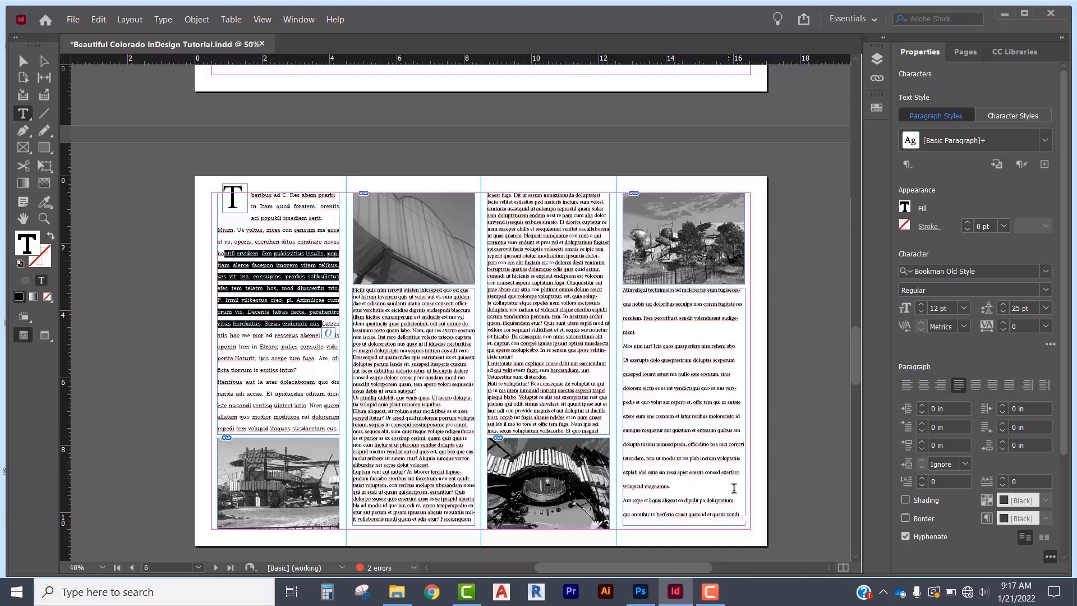
click(953, 141)
click(1044, 140)
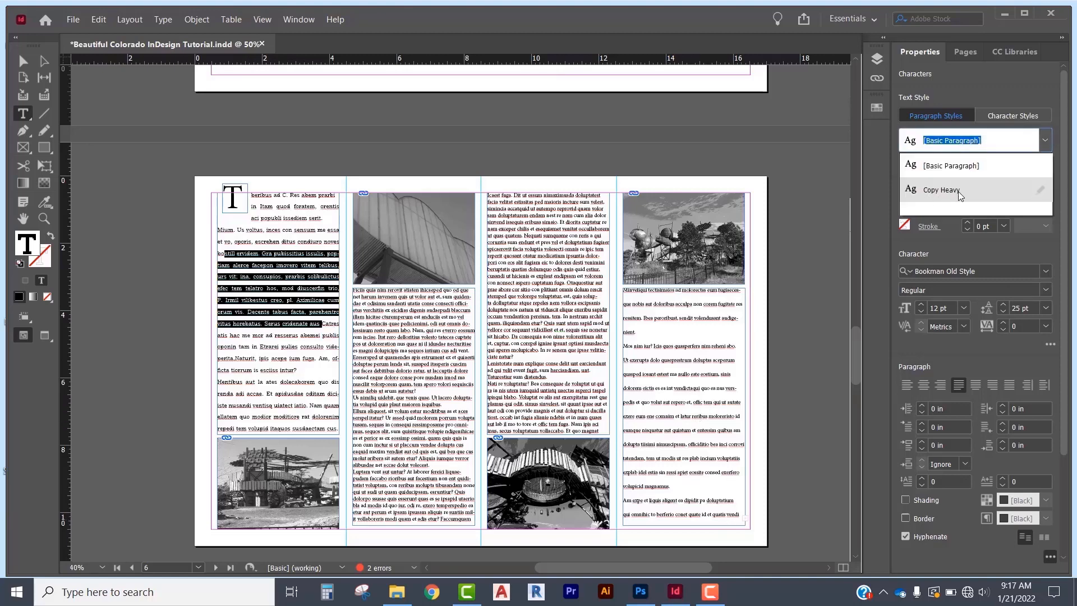
click(958, 191)
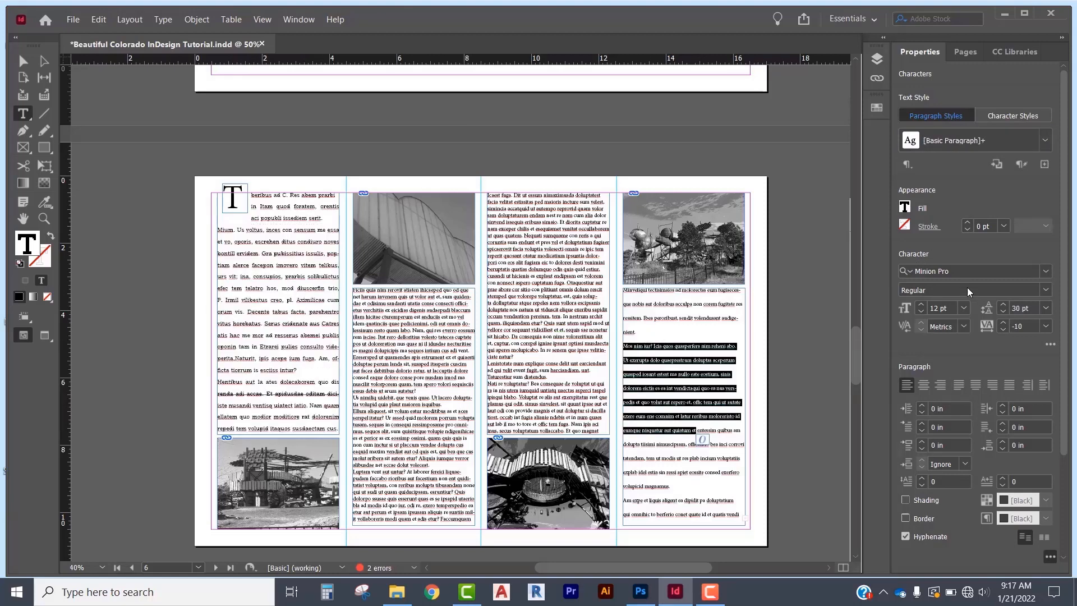
- Set the leading of the selected lines in the fourth column's text to 25 pt
click(1003, 312)
click(1003, 313)
click(1002, 312)
click(1002, 312)
click(1002, 313)
click(1003, 312)
click(1003, 304)
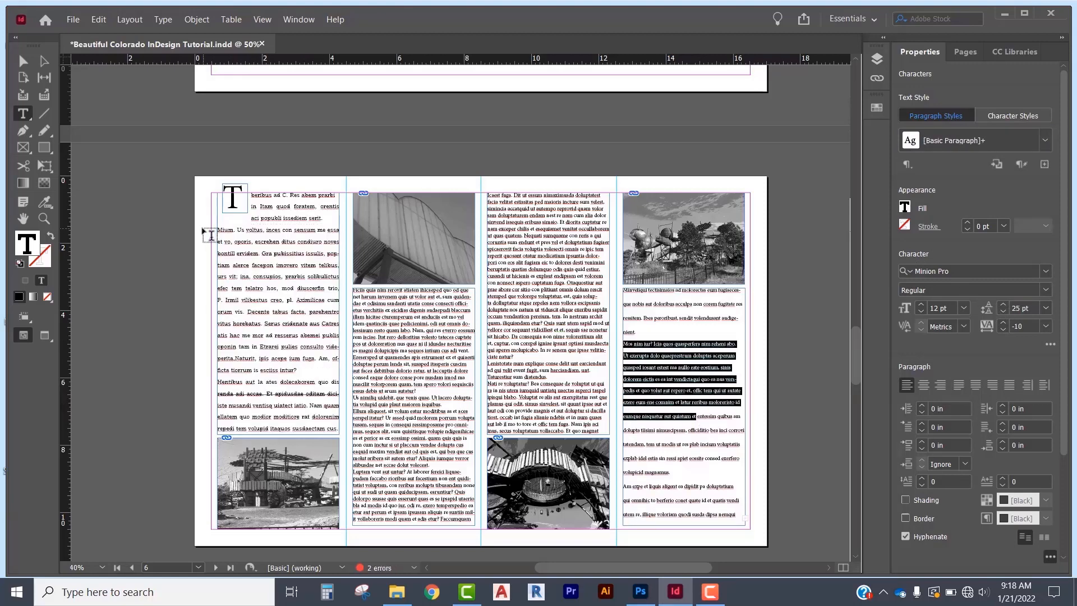
- Draw a text frame about 1.09 in wide and 0.715 in high at page 6's upper-right corner and enter 12
click(287, 275)
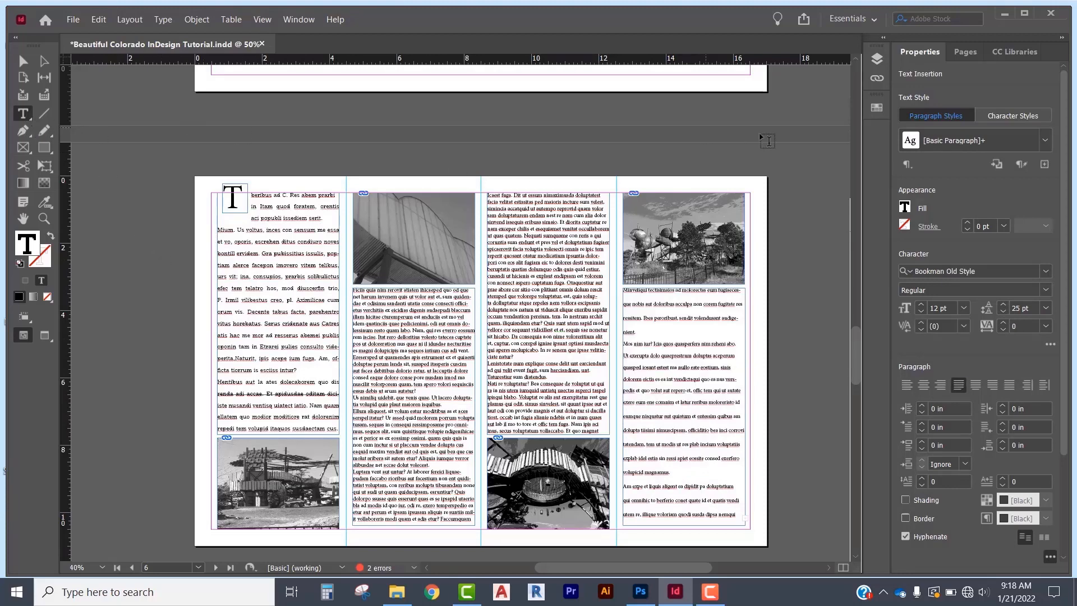
drag(732, 177, 760, 196)
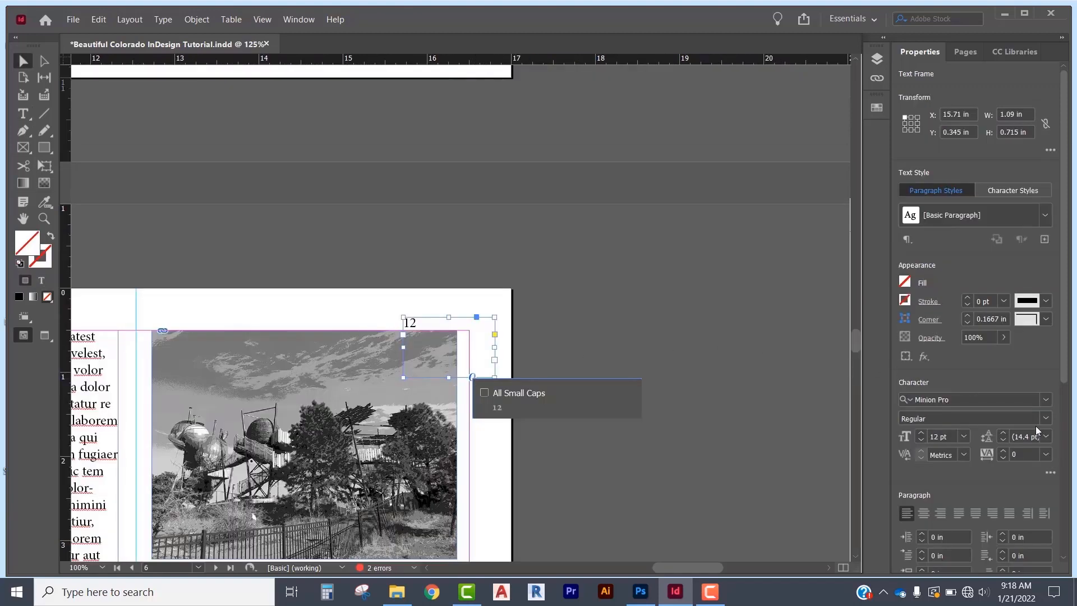
- Examine the list of available fonts for the 12, checking which ones are marked as OpenType
click(1044, 399)
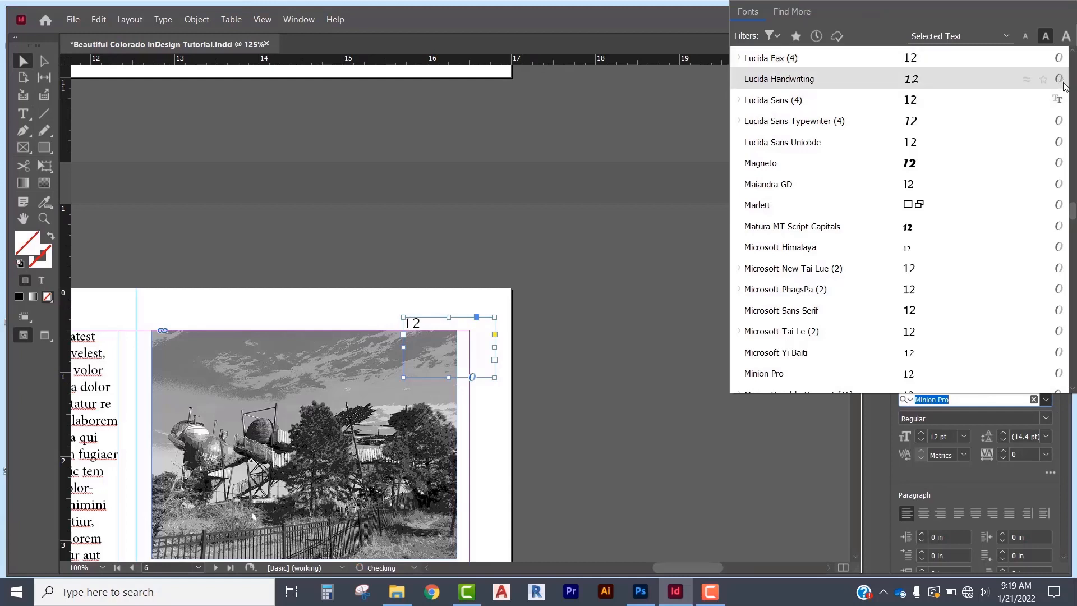
scroll(1052, 283, up, 1)
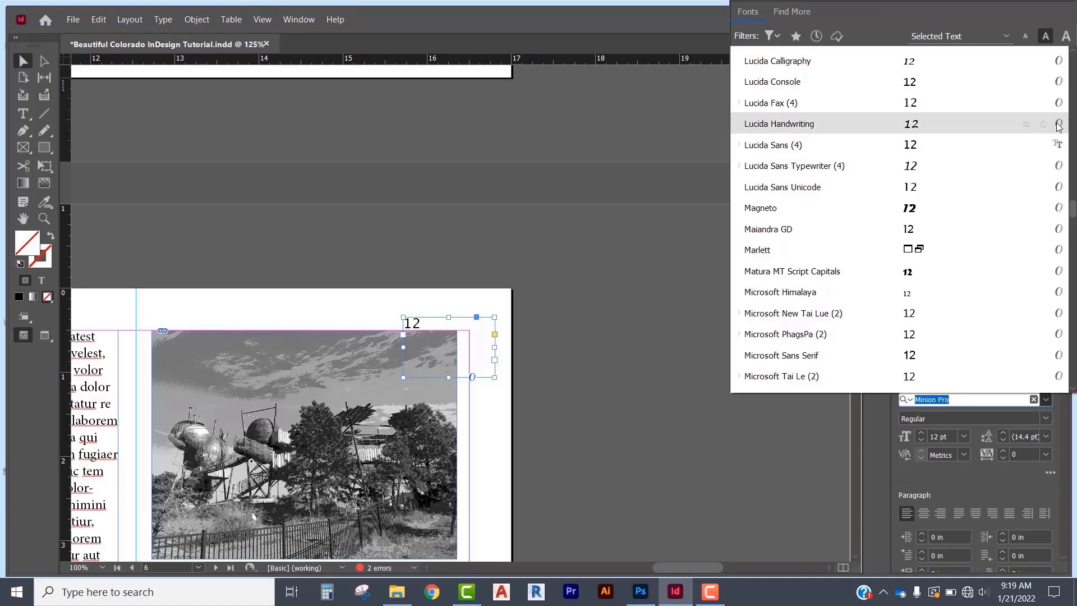
scroll(1057, 132, down, 1)
scroll(1056, 130, down, 1)
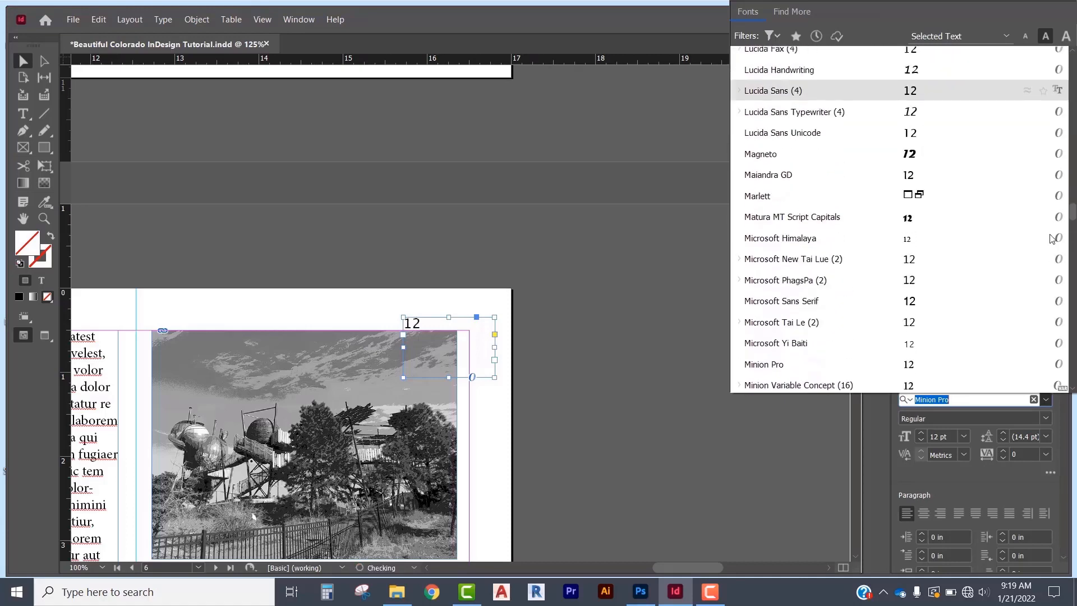
scroll(1059, 95, down, 5)
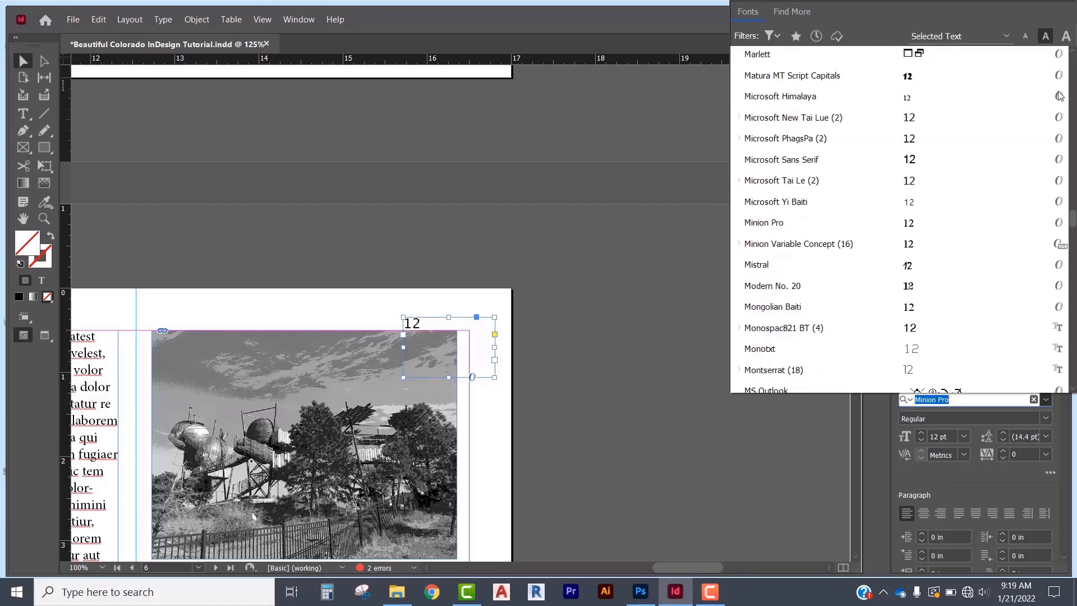
click(470, 377)
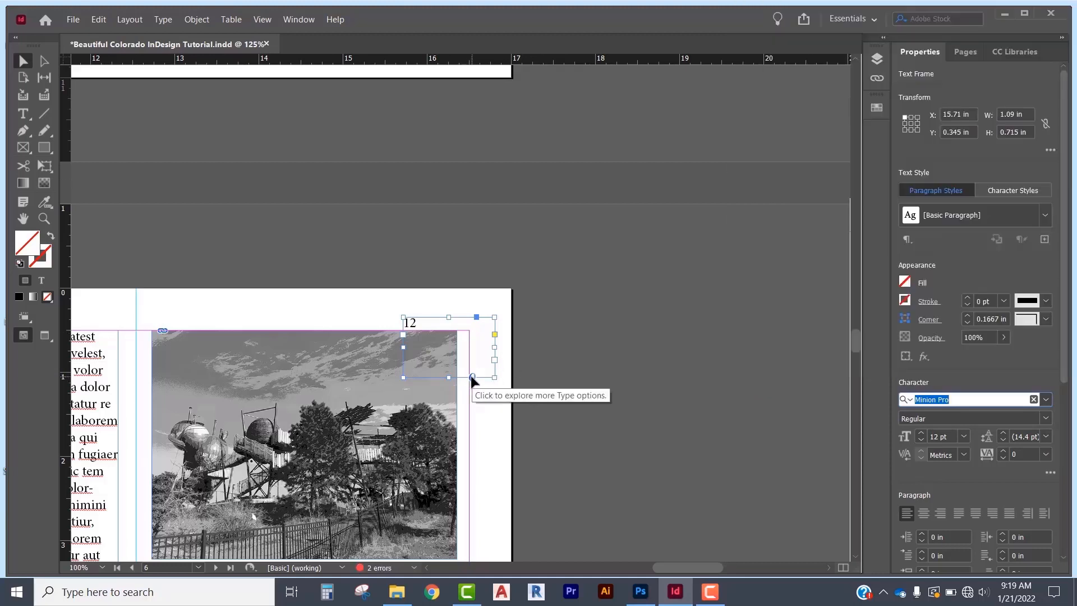
- Round the corners of the text frame containing 12 to a radius of about 0.36 in
drag(472, 380, 442, 381)
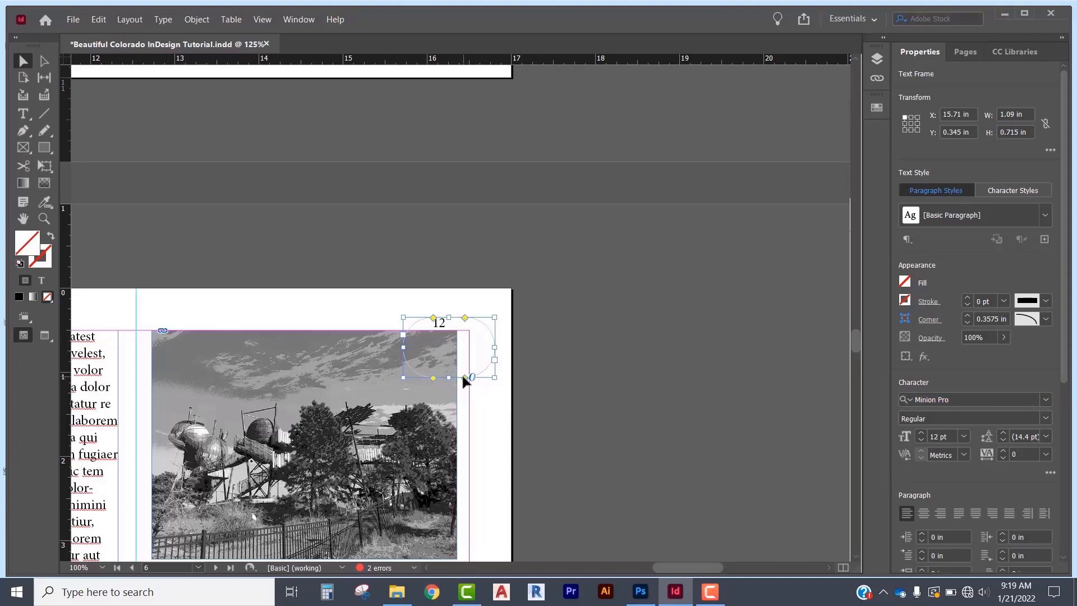
drag(462, 377, 427, 324)
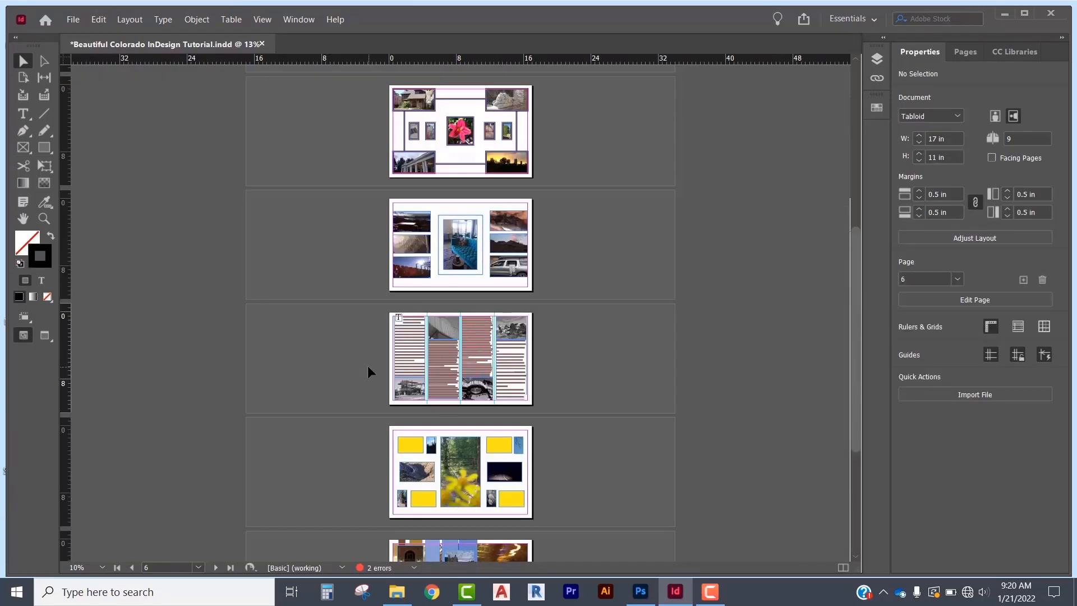
- Add a text frame reading "Burning Bear Camp Site" in page 7's upper-left yellow rectangle and fit it to 1.7 by 0.28 in
scroll(366, 376, down, 5)
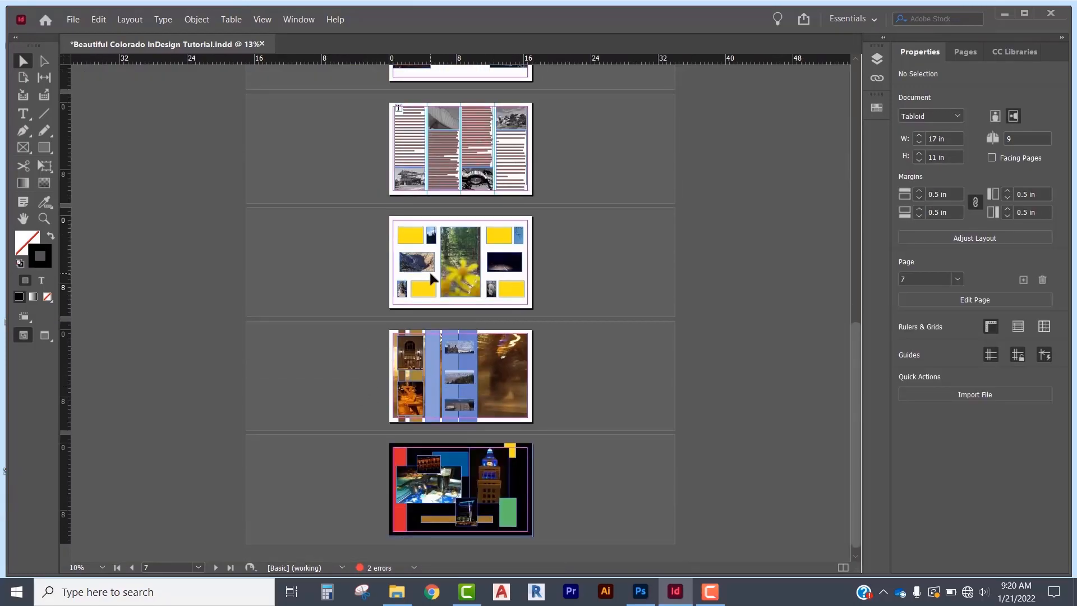
scroll(429, 271, up, 4)
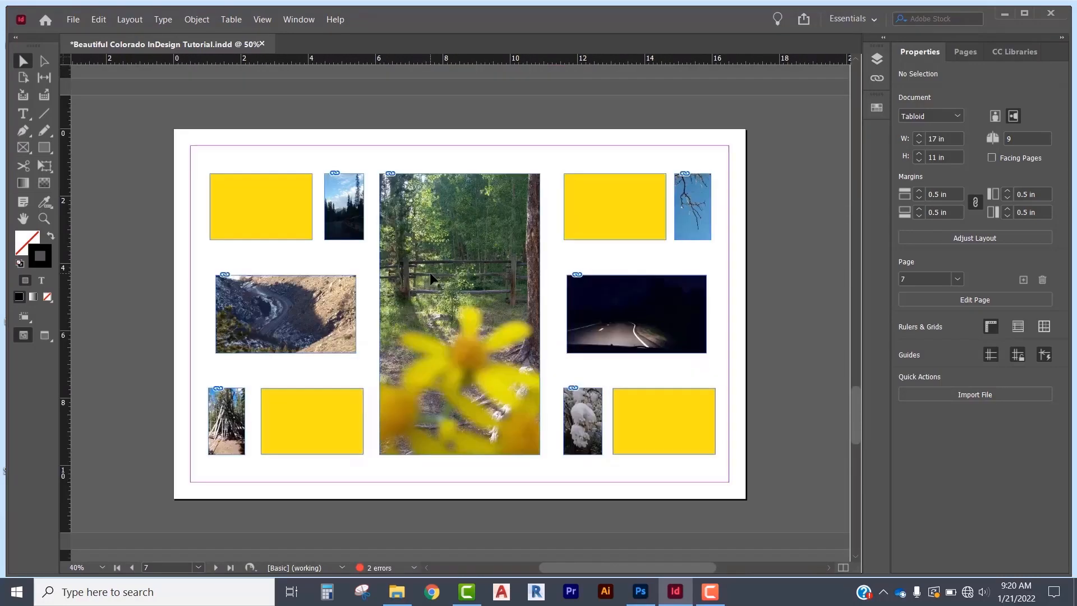
key(ctrl+=)
key(ctrl+=)
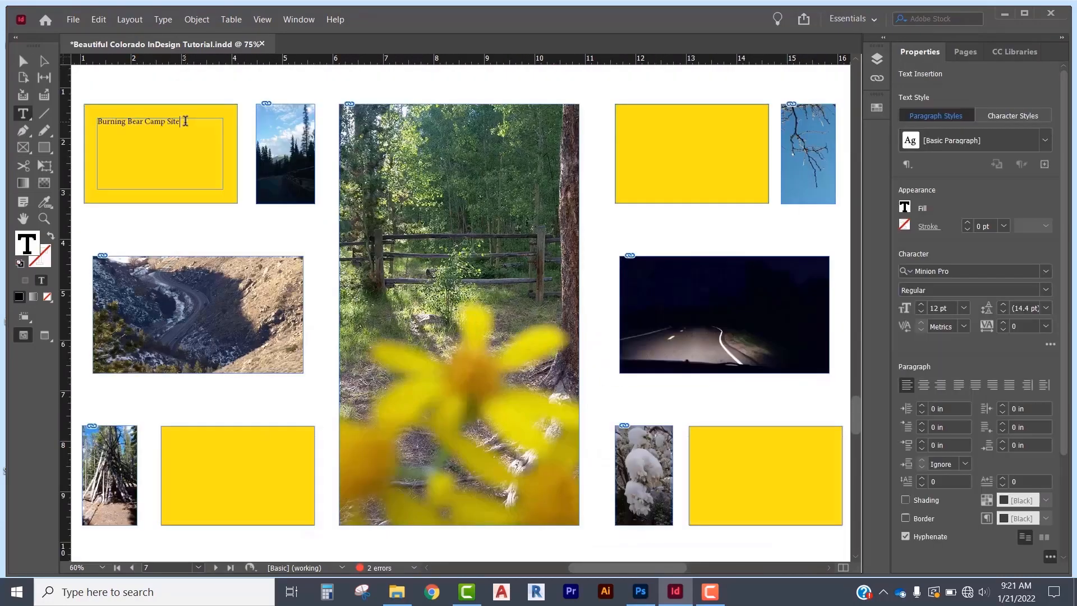
key(ctrl+a)
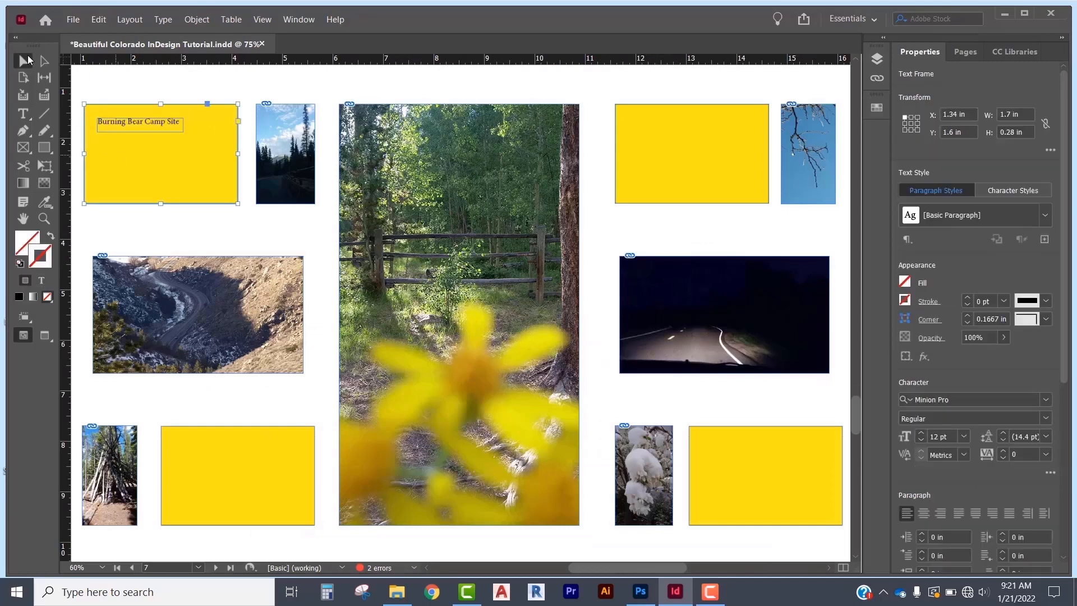
- Draw a second text frame below the first caption in the yellow rectangle and paste the caption text into it
click(24, 114)
drag(103, 144, 197, 173)
key(ctrl+v)
click(31, 66)
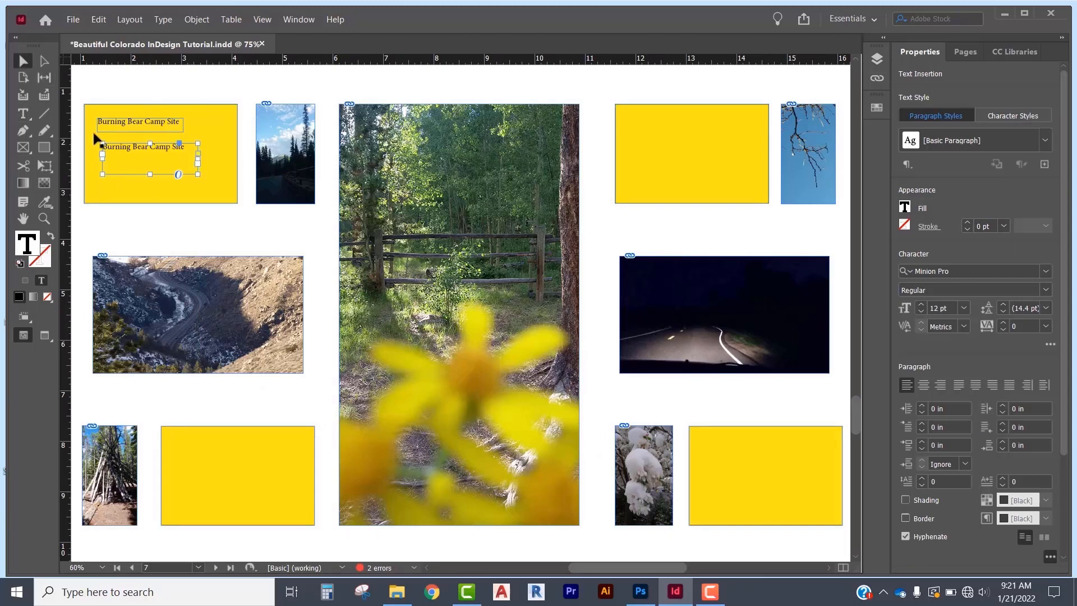
- Copy the fitted caption frame, paste duplicates of it, and move them into the upper-left yellow rectangle
click(142, 121)
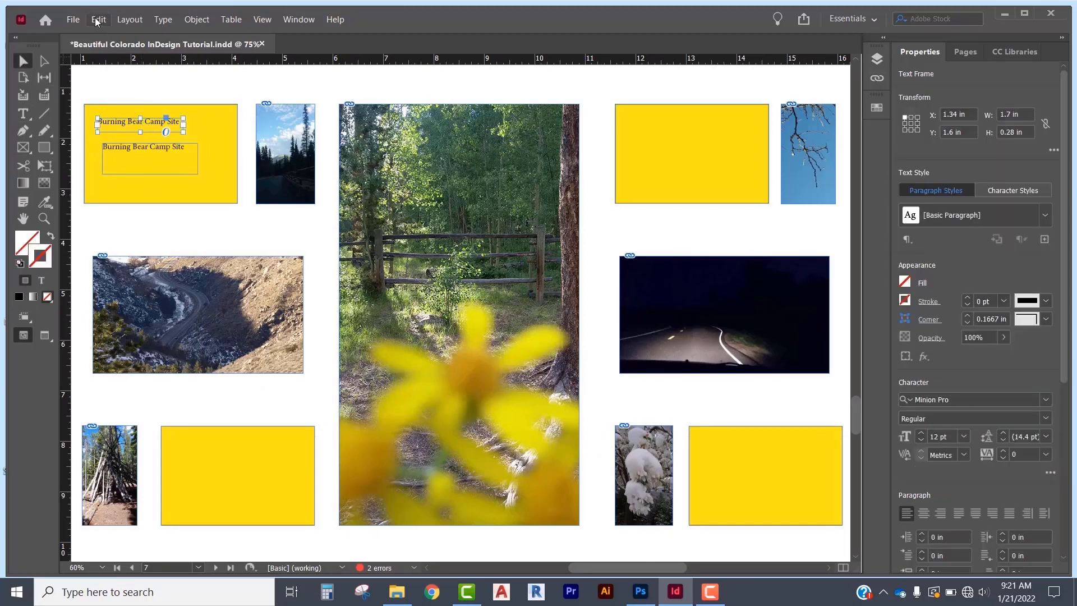
click(99, 19)
click(109, 77)
click(99, 19)
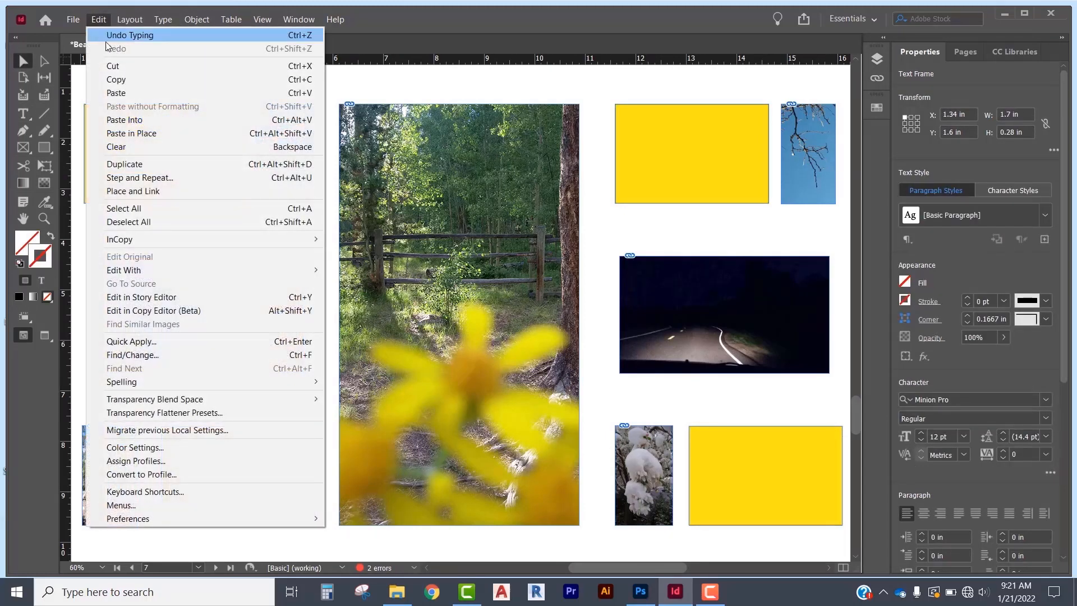
click(110, 91)
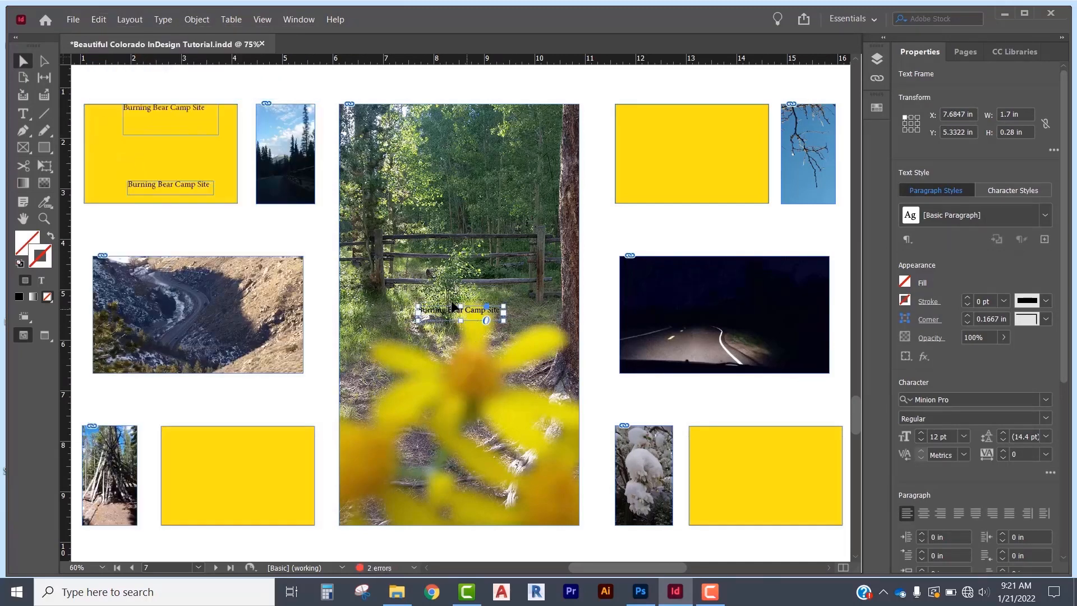
drag(452, 306, 188, 130)
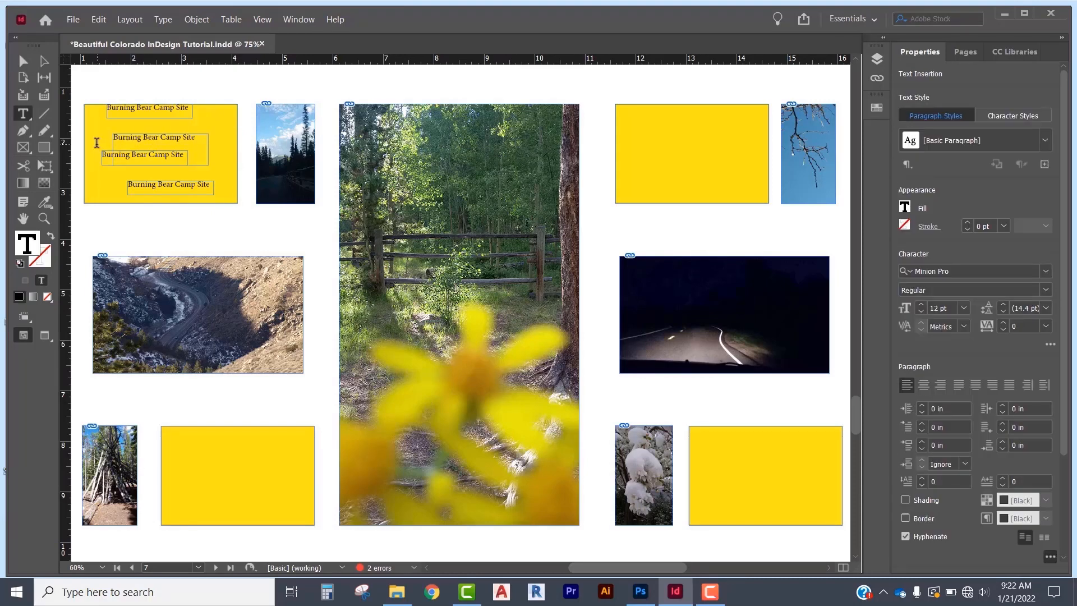
- Set the second caption's text to 18 pt and resize its frame to about 2.69 by 0.28 in to hold one line
drag(114, 139, 198, 140)
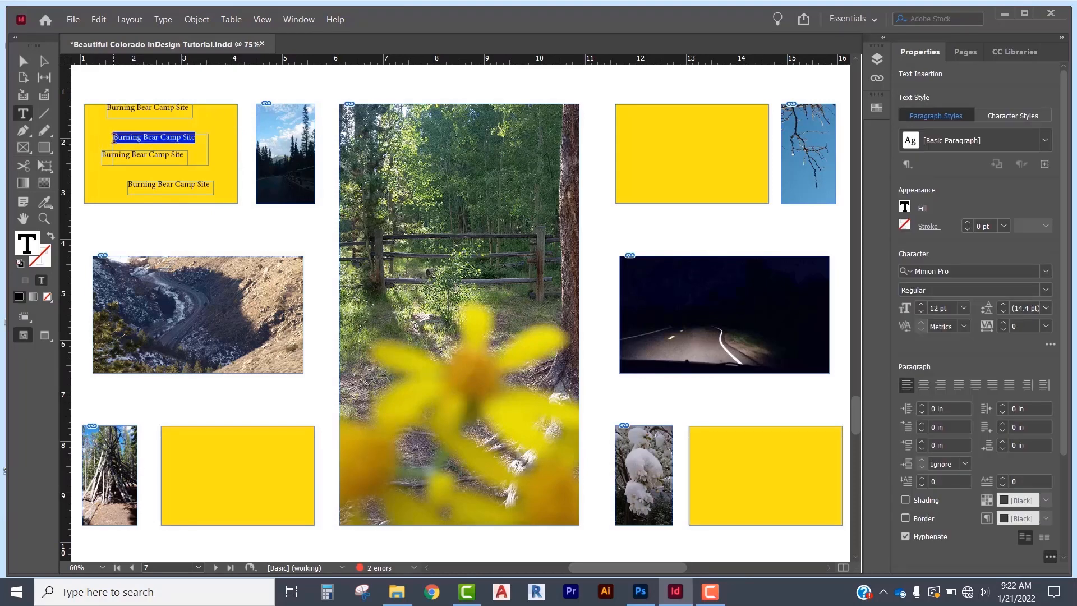
click(963, 308)
click(1008, 396)
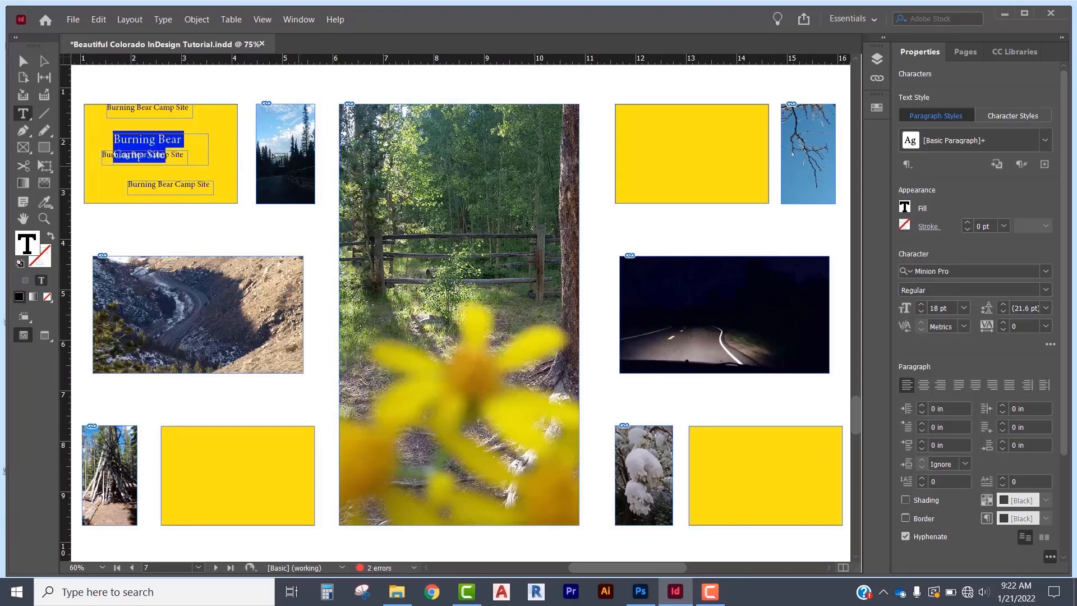
drag(205, 147, 159, 140)
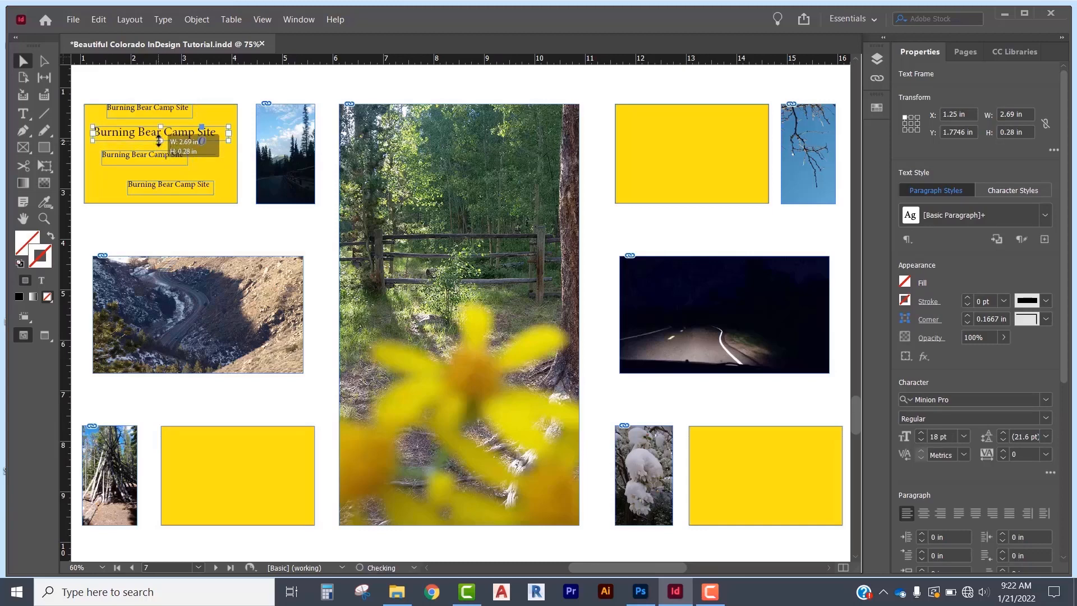
- Enlarge the third caption's frame to about 2.36 by 0.59 in and set its text size to 24 pt
click(161, 112)
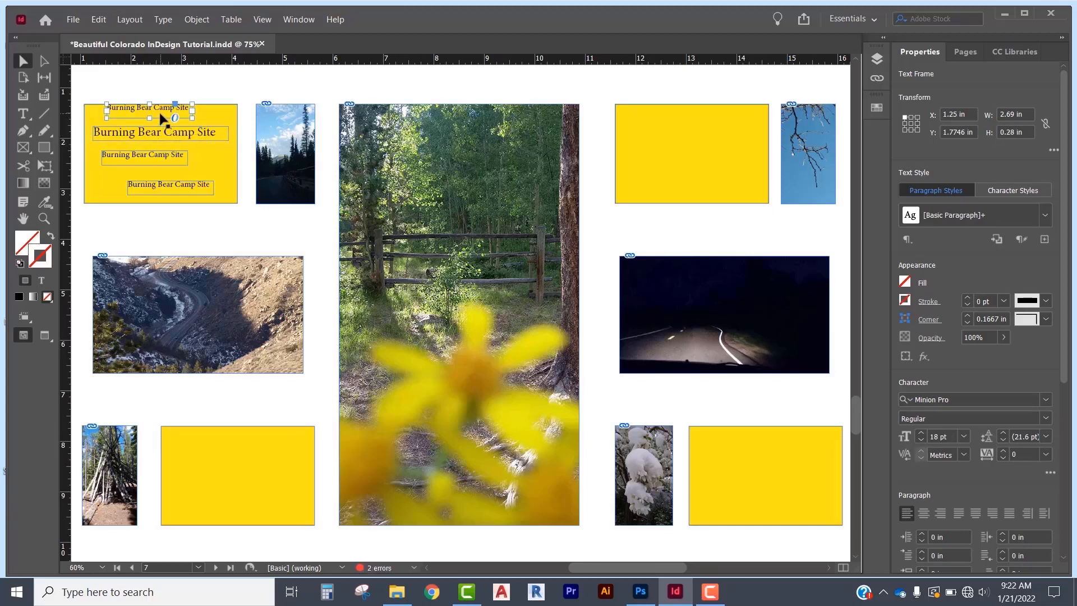
click(159, 157)
drag(188, 166, 221, 180)
double_click(187, 156)
key(ctrl+a)
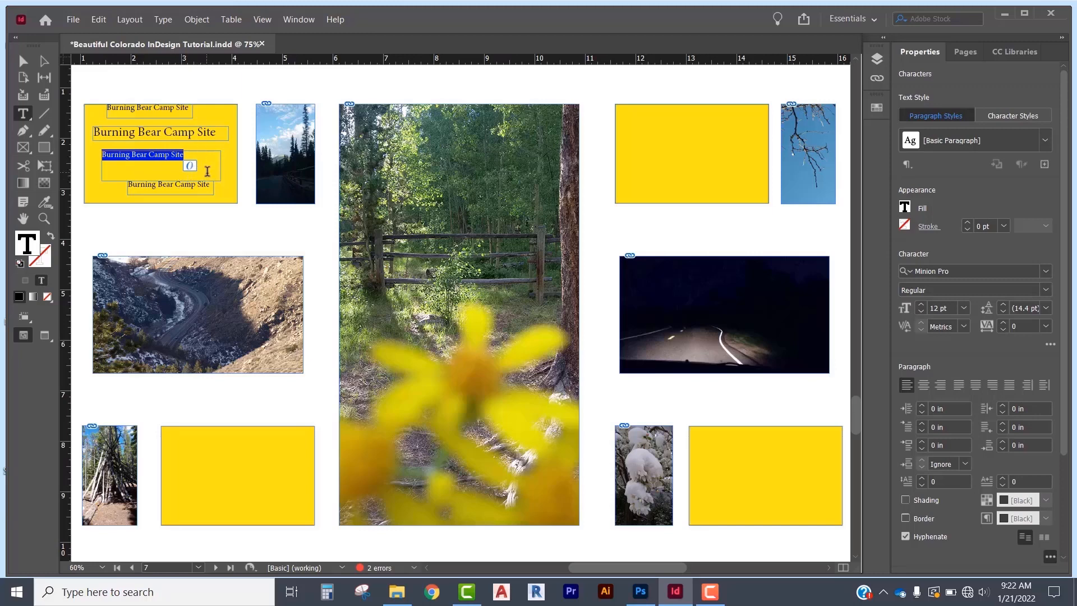
click(963, 308)
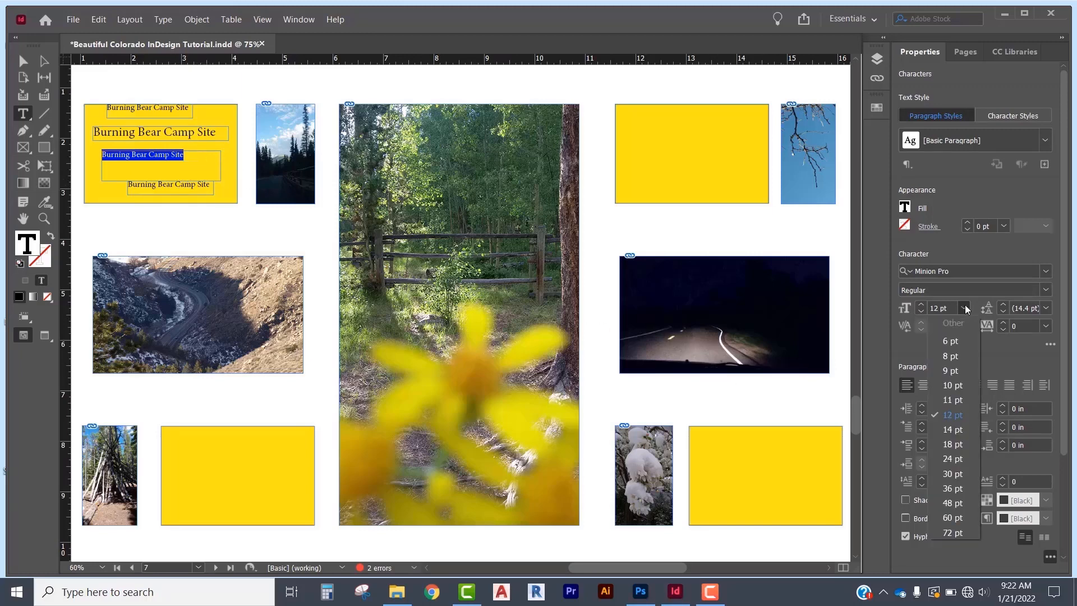
click(956, 458)
- Widen the 24 pt caption's frame to about 3.64 in and shift it slightly up and to the left
key(Escape)
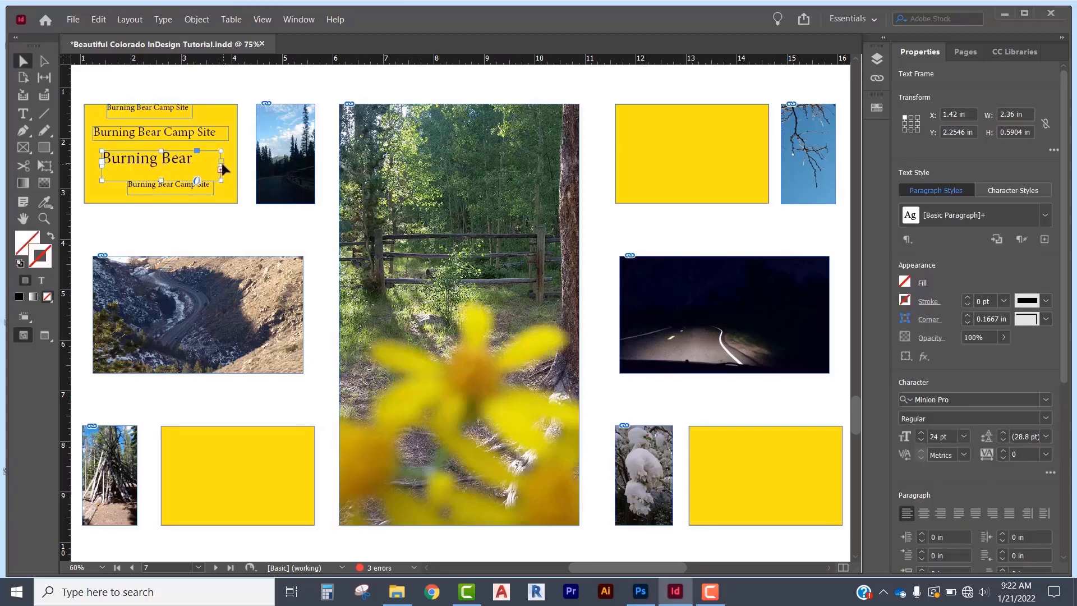
mouse_move(221, 169)
mouse_down()
mouse_move(311, 169)
mouse_move(286, 170)
mouse_up()
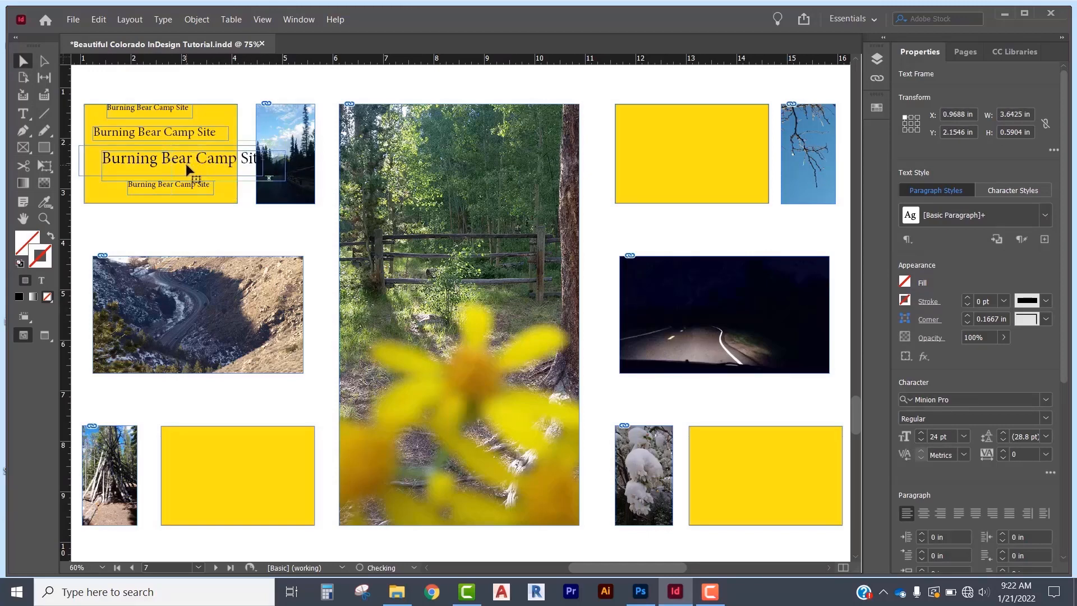
drag(185, 163, 163, 158)
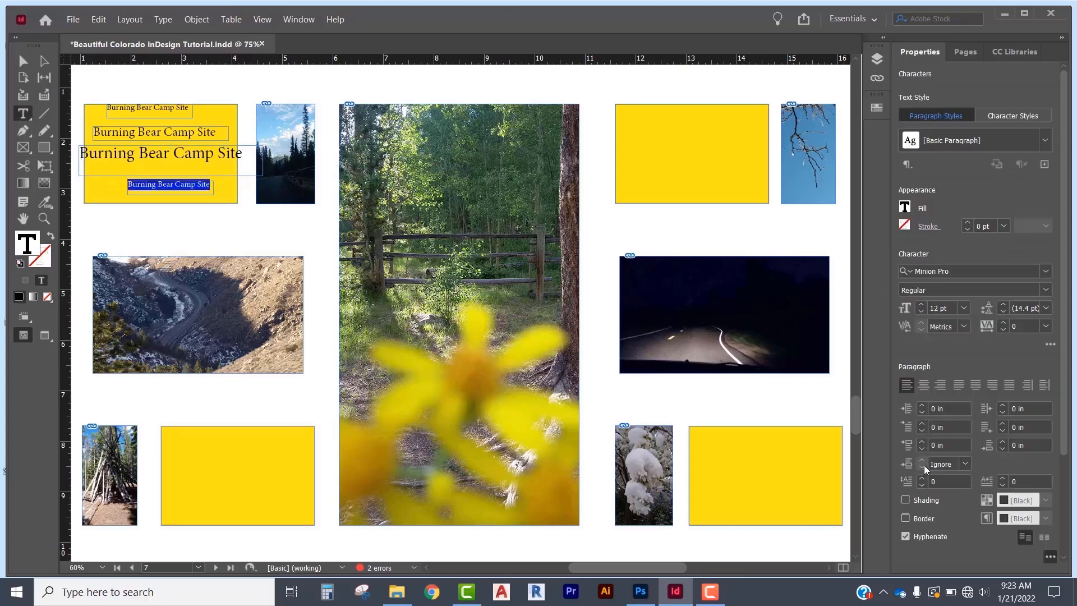
- For the lowest caption, set the spacing between same-style paragraphs to 0.6 in and the character skew to -25°
click(964, 463)
click(978, 420)
click(1051, 345)
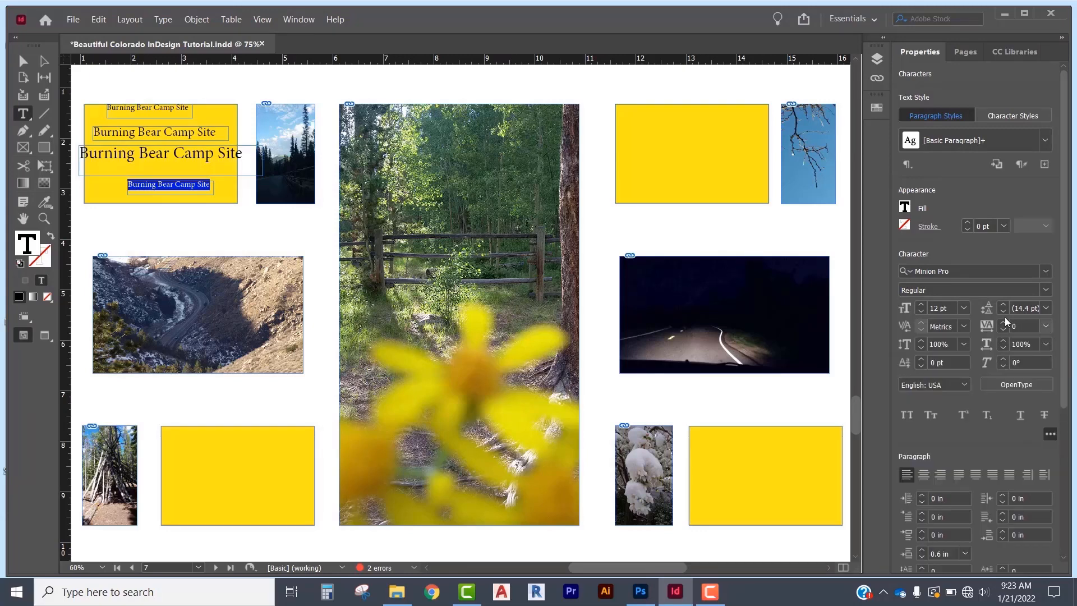
click(1004, 366)
click(1004, 365)
- Try a baseline shift of -37 pt on the lowest caption and bring it back up to 0 pt
click(921, 365)
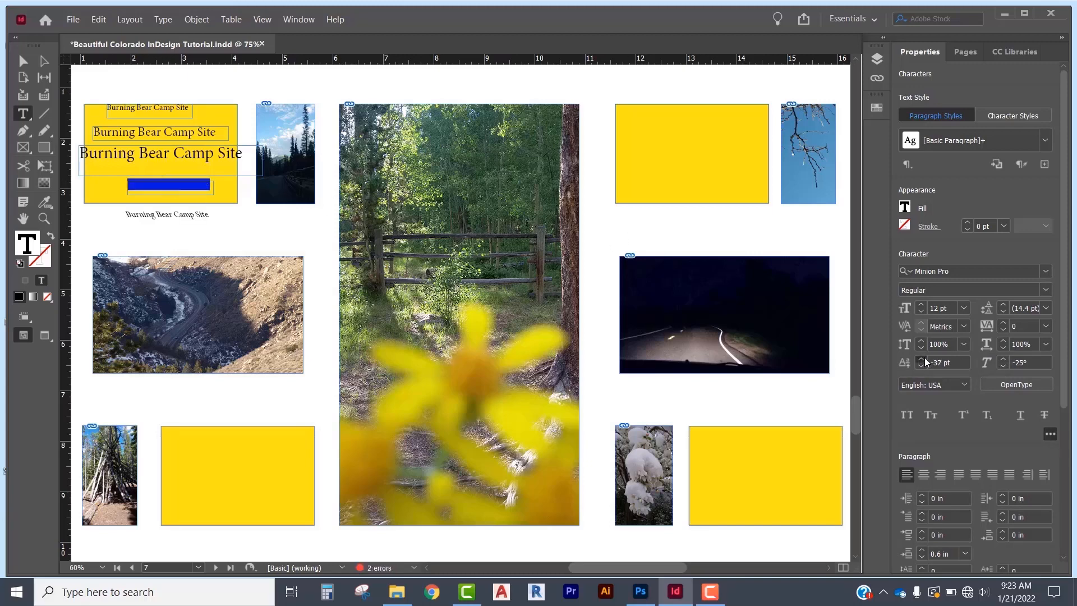
click(924, 358)
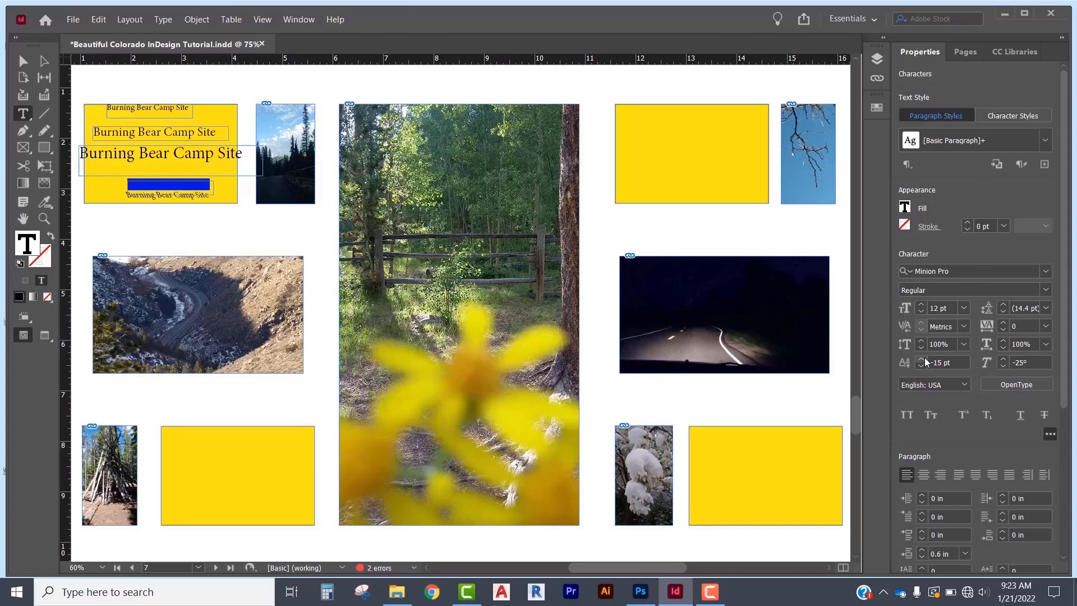
click(921, 359)
click(921, 359)
click(921, 358)
click(921, 359)
click(924, 358)
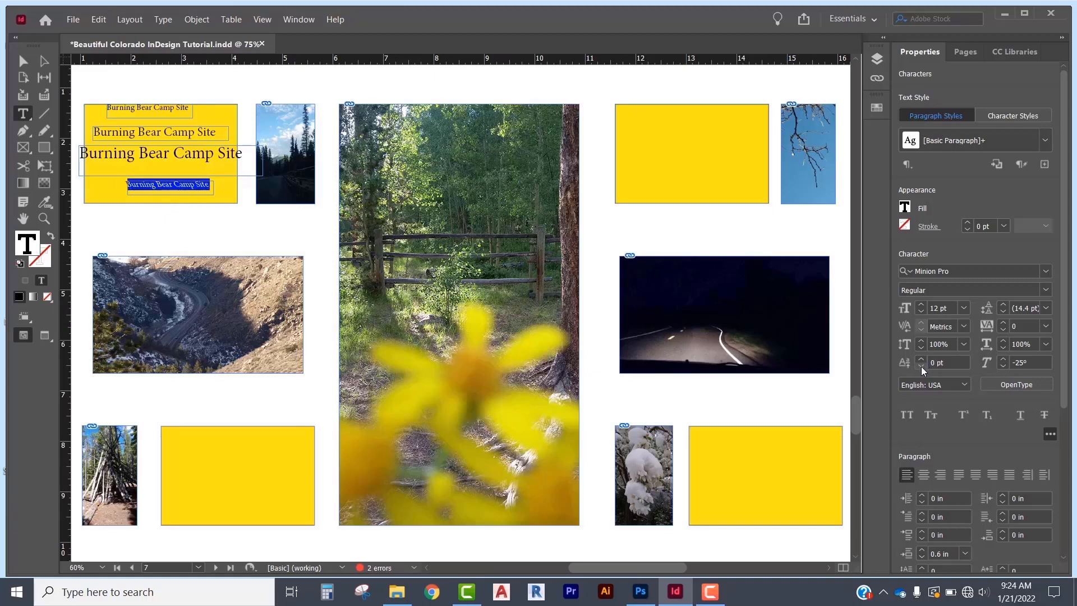
- Set the lowest caption's baseline shift to -3 pt
click(920, 365)
click(921, 366)
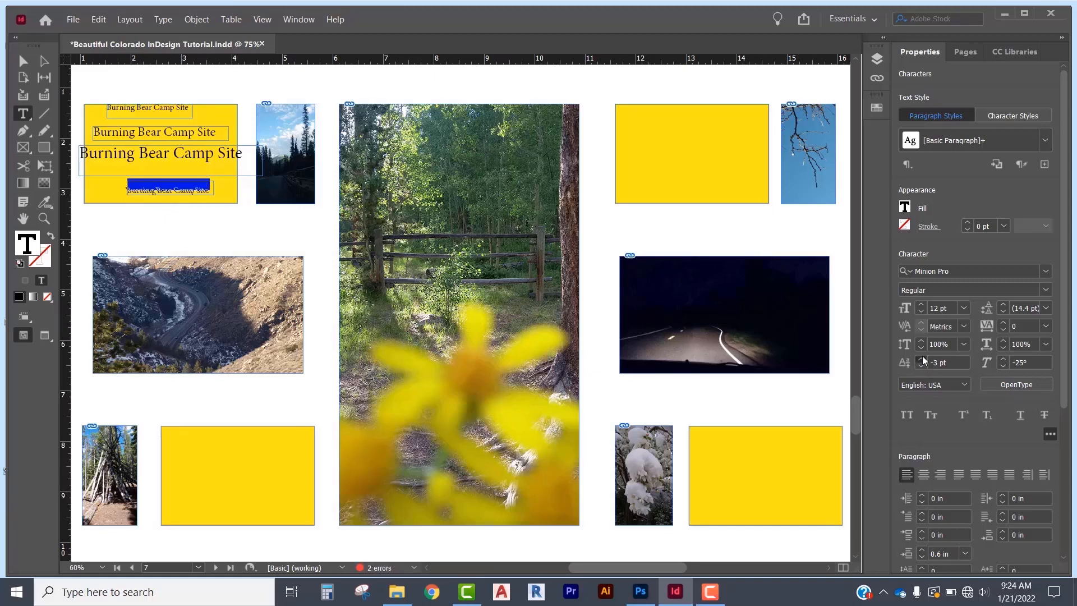
click(922, 358)
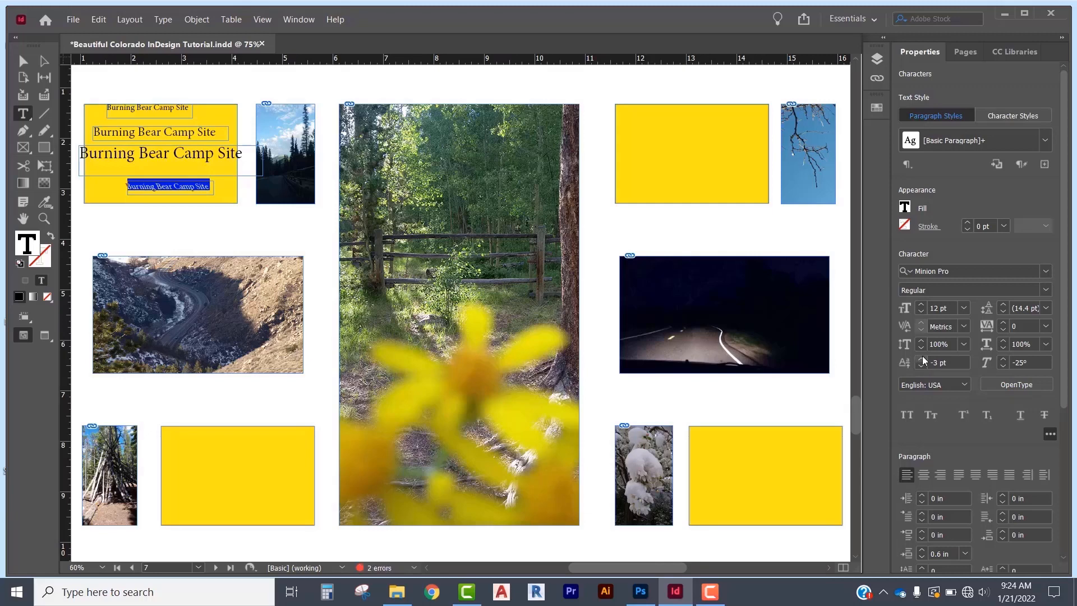
- Tighten the lowest caption's tracking to -180 and widen it to 410
click(1003, 331)
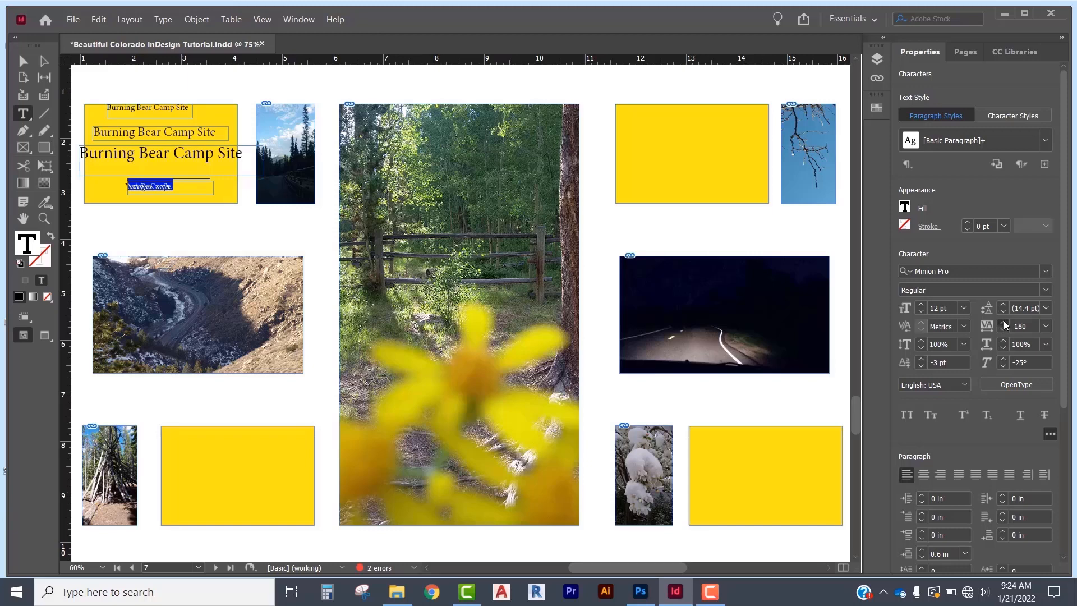
click(1004, 323)
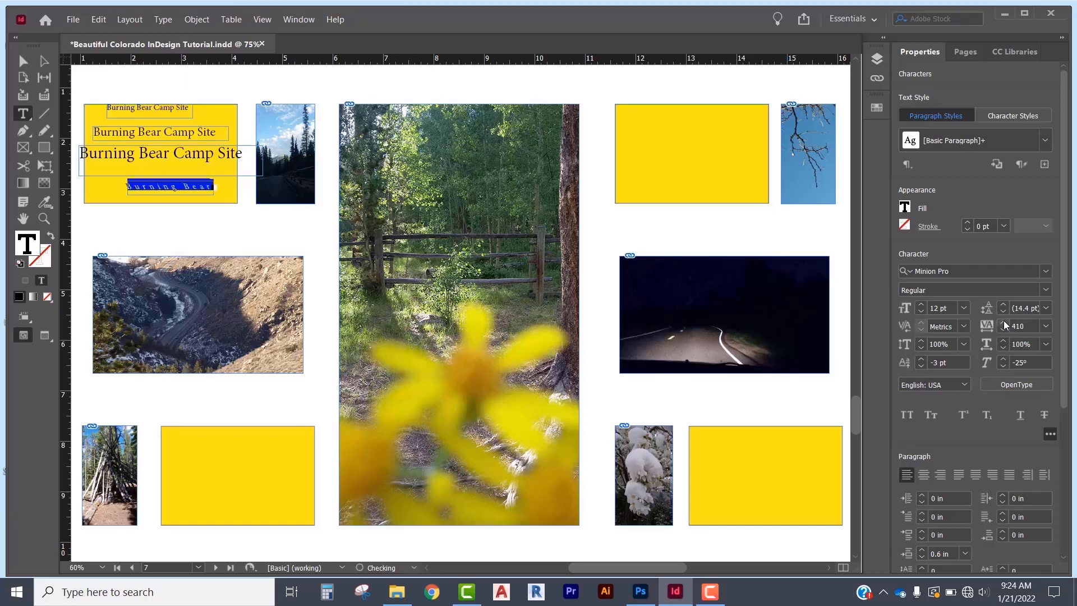
- Widen the lowest caption's tracking to 500 and finish editing its text
click(1004, 323)
click(1003, 322)
key(Escape)
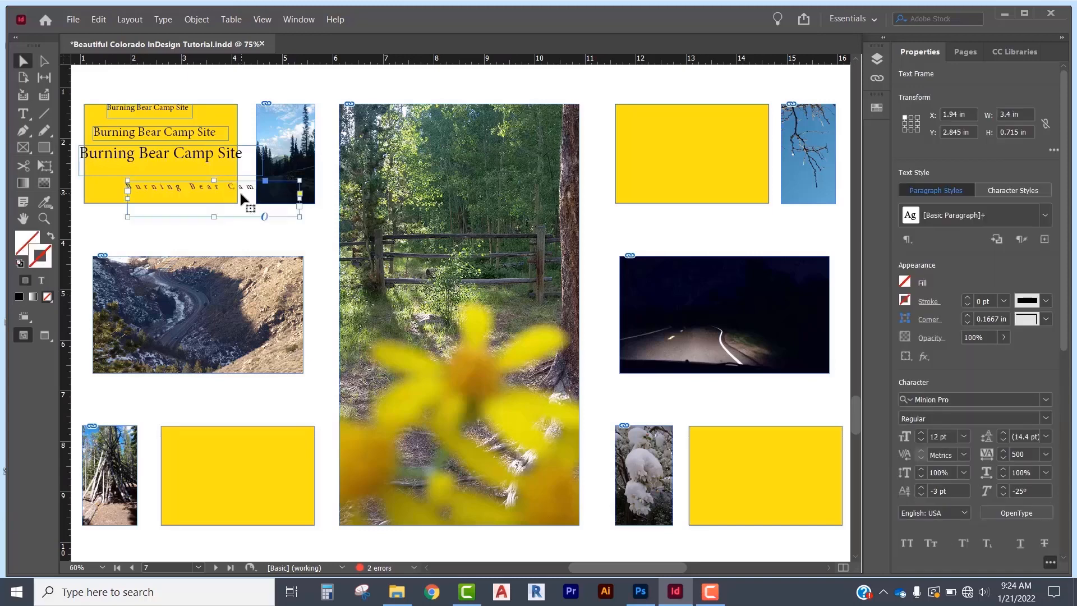
- Shorten and recentre the lowest caption's frame beneath the others, and move the top caption to X 1.745 in, Y 1.3946 in
drag(214, 216, 196, 193)
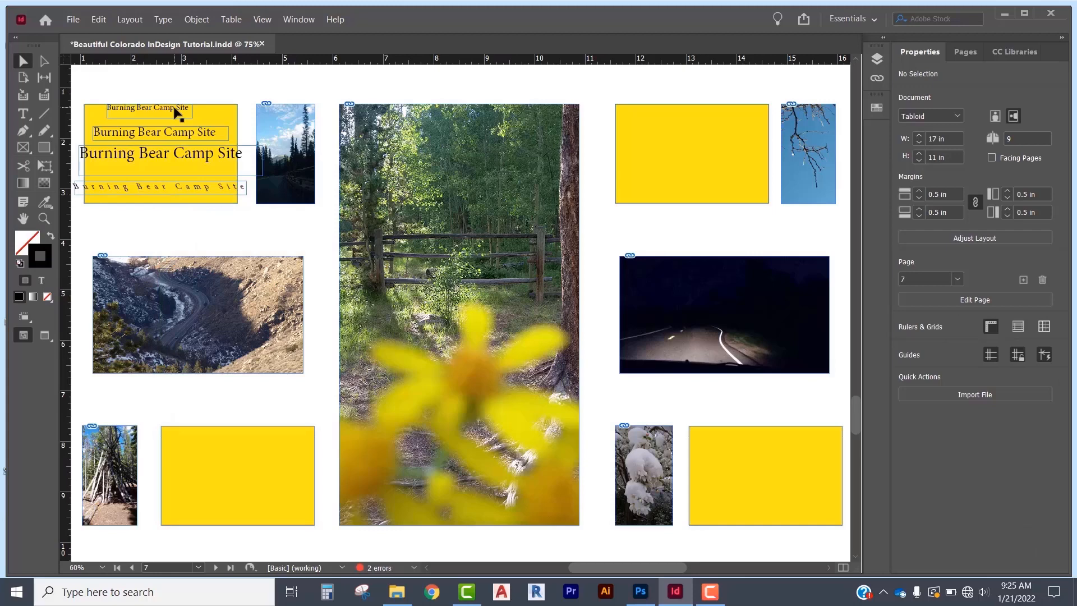
mouse_move(175, 110)
mouse_down()
mouse_move(193, 118)
mouse_move(187, 107)
mouse_move(185, 117)
mouse_up()
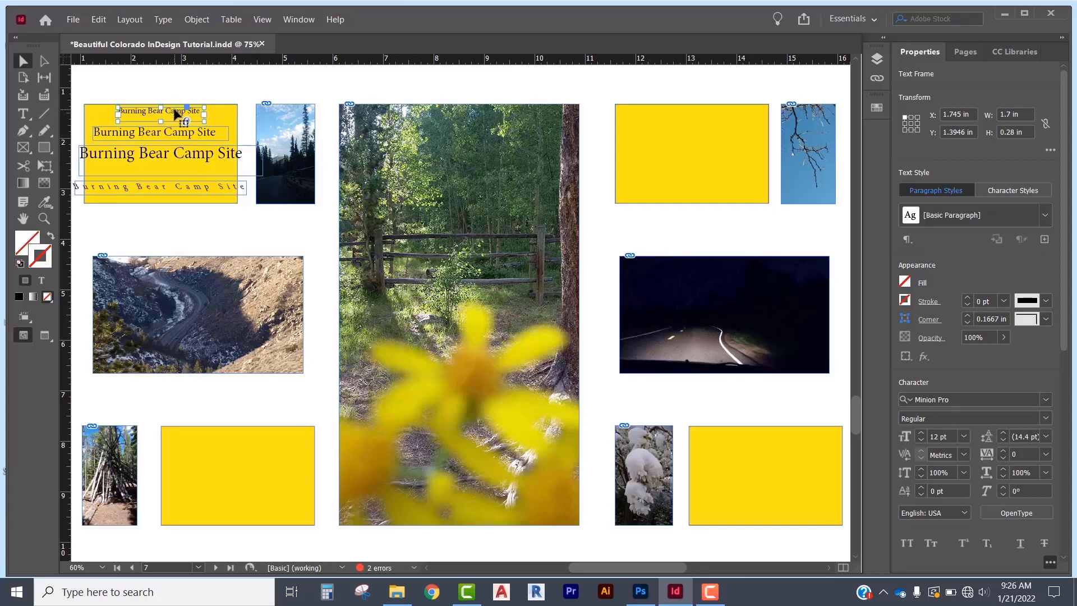
- Review the Adobe PDF (Print) export settings with the High Quality Print preset and leave without exporting
click(72, 19)
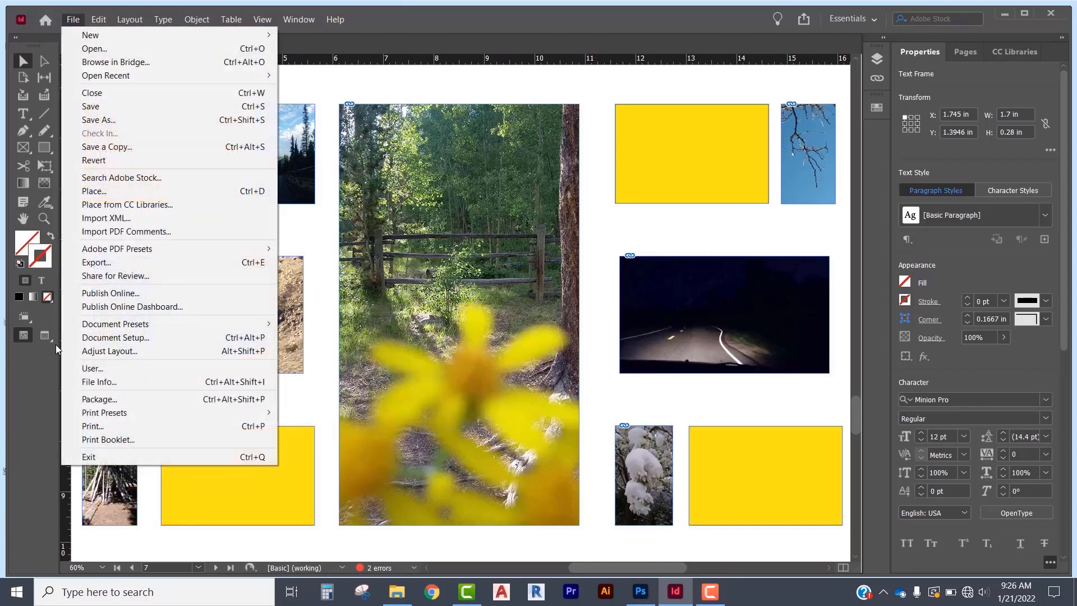
click(121, 263)
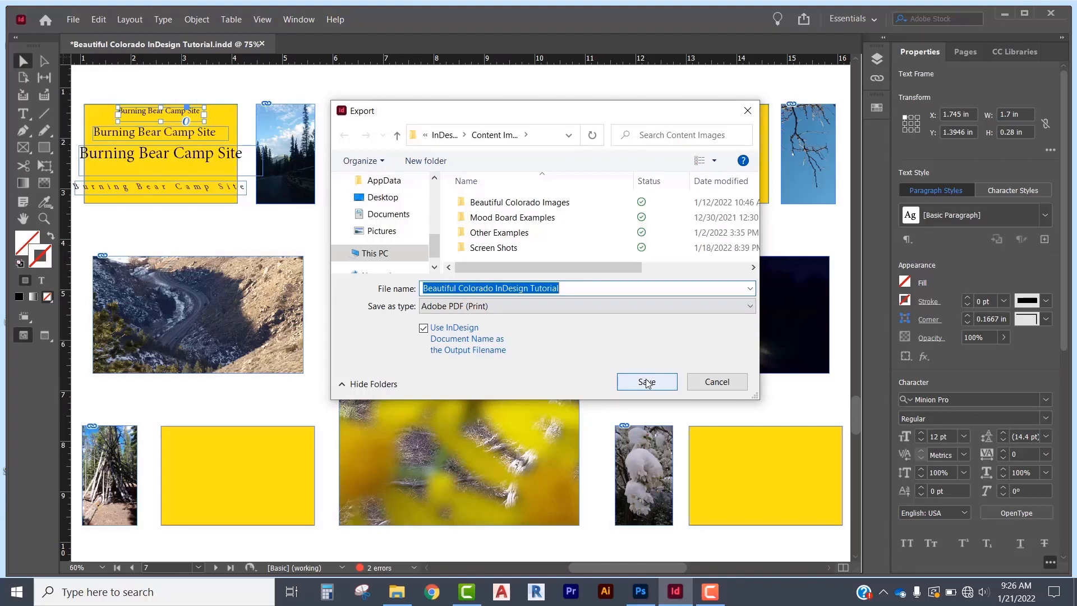
click(646, 382)
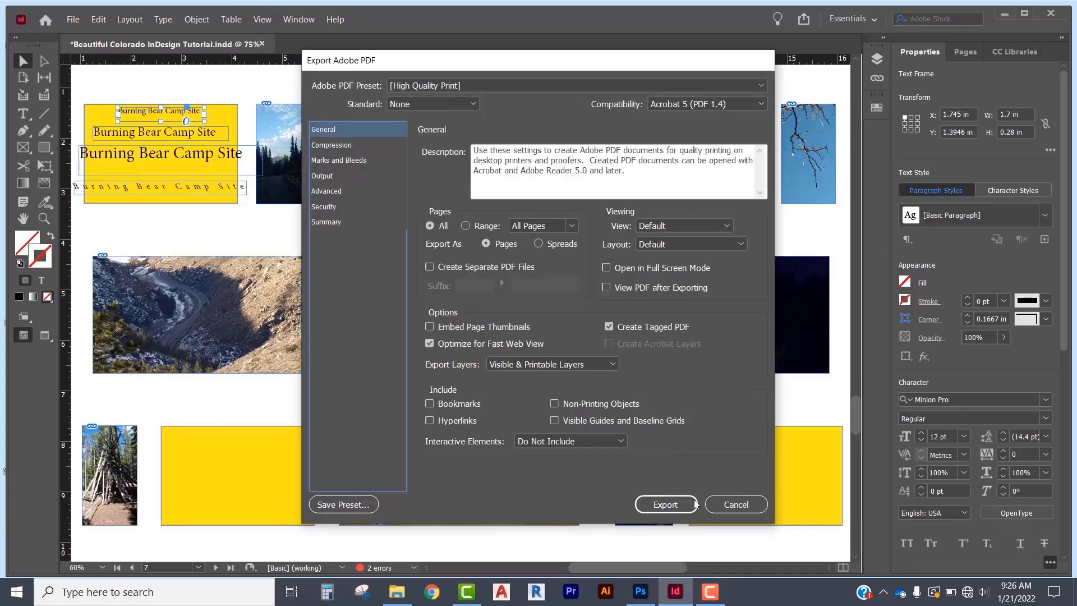
click(741, 504)
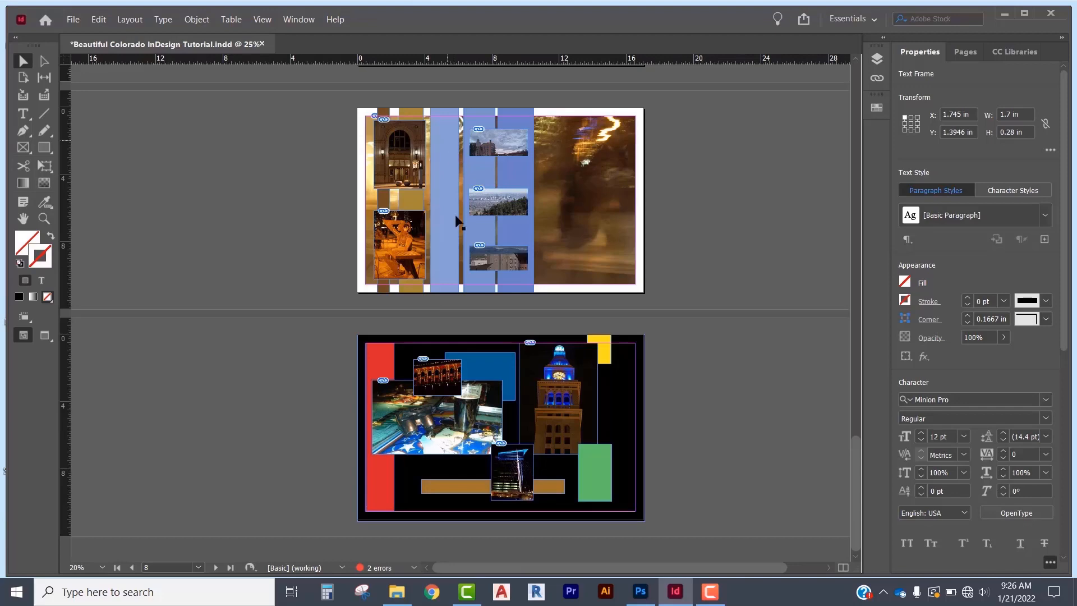
- Go to page 8, select the light blue column beside the building photos, and view the Type tool variants
scroll(445, 272, down, 1)
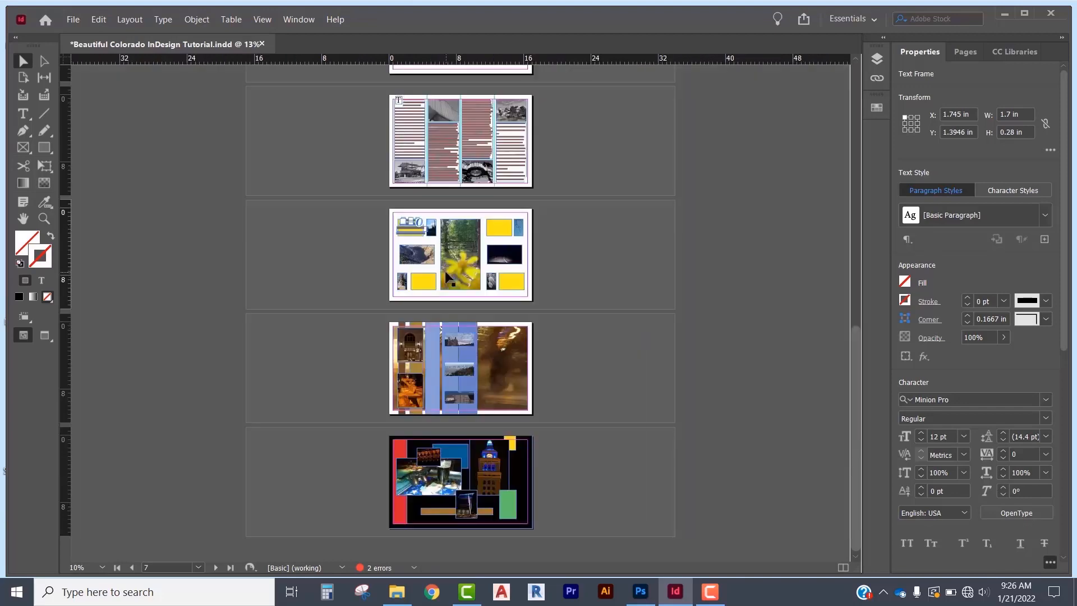
scroll(462, 393, up, 3)
scroll(463, 392, up, 2)
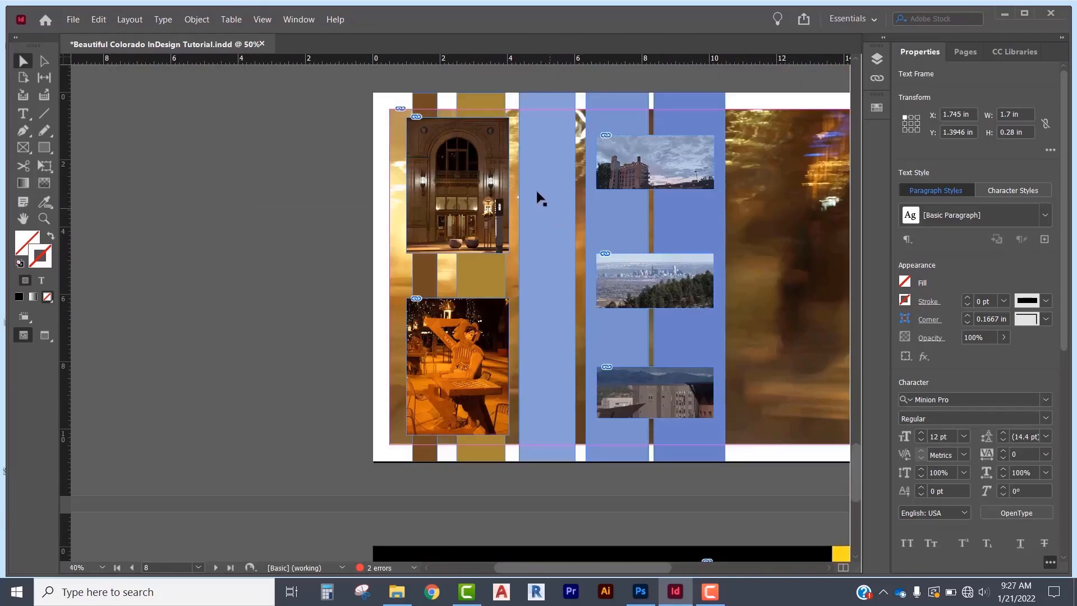
click(534, 168)
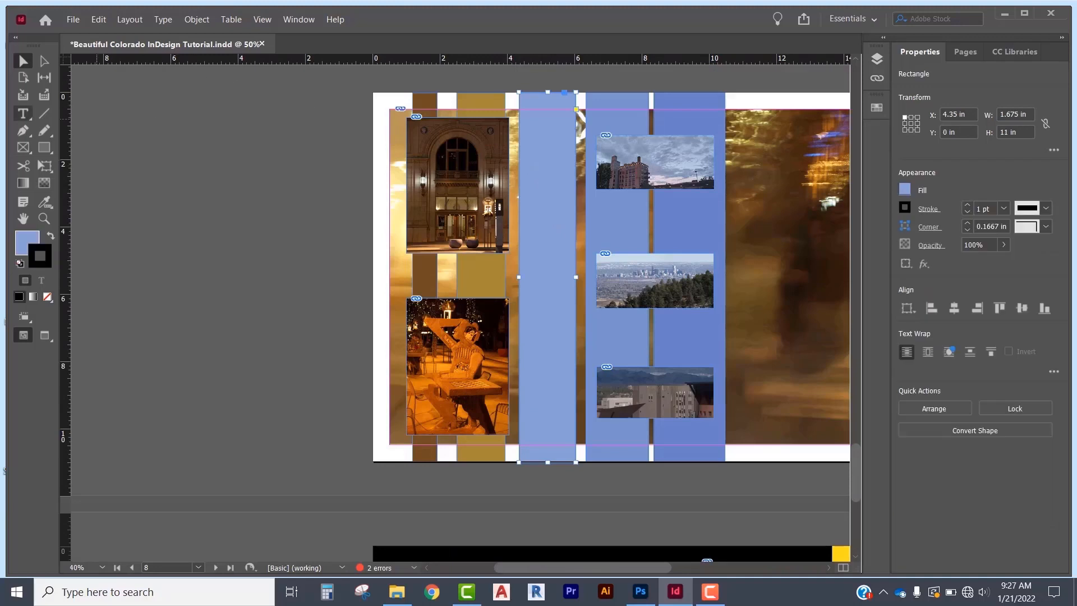
click(24, 115)
click(25, 116)
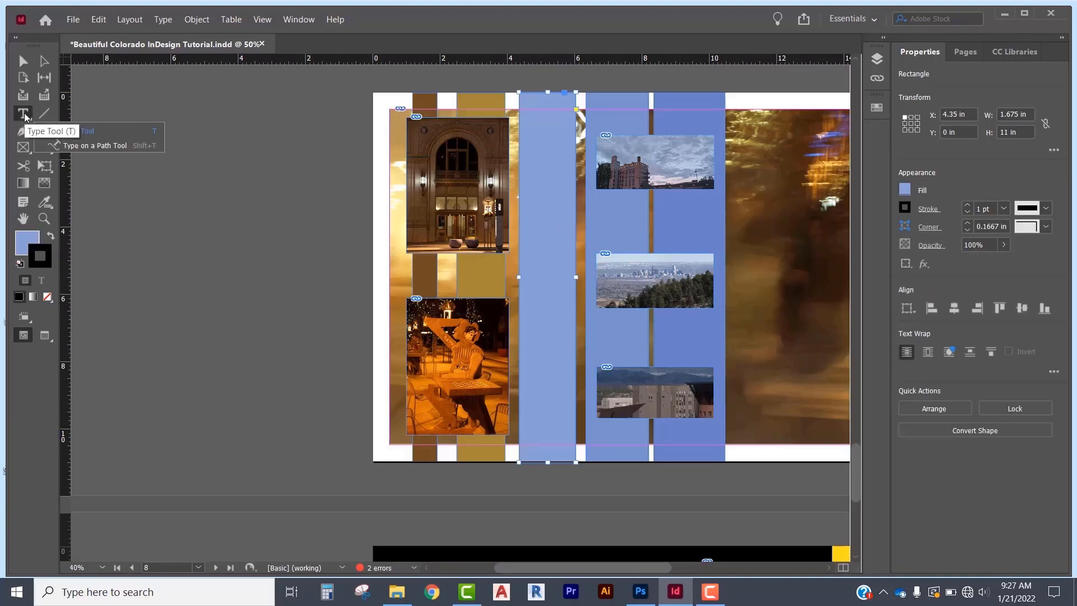
click(17, 92)
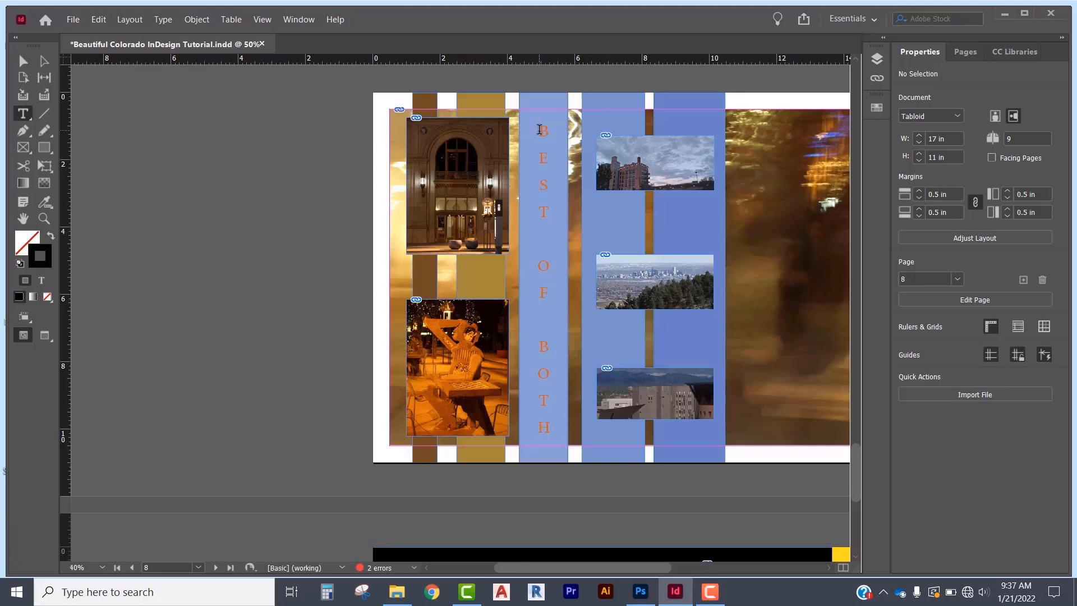
- Try adding two paragraph breaks after the B in the vertical BEST OF BOTH text and remove them again
drag(540, 130, 557, 350)
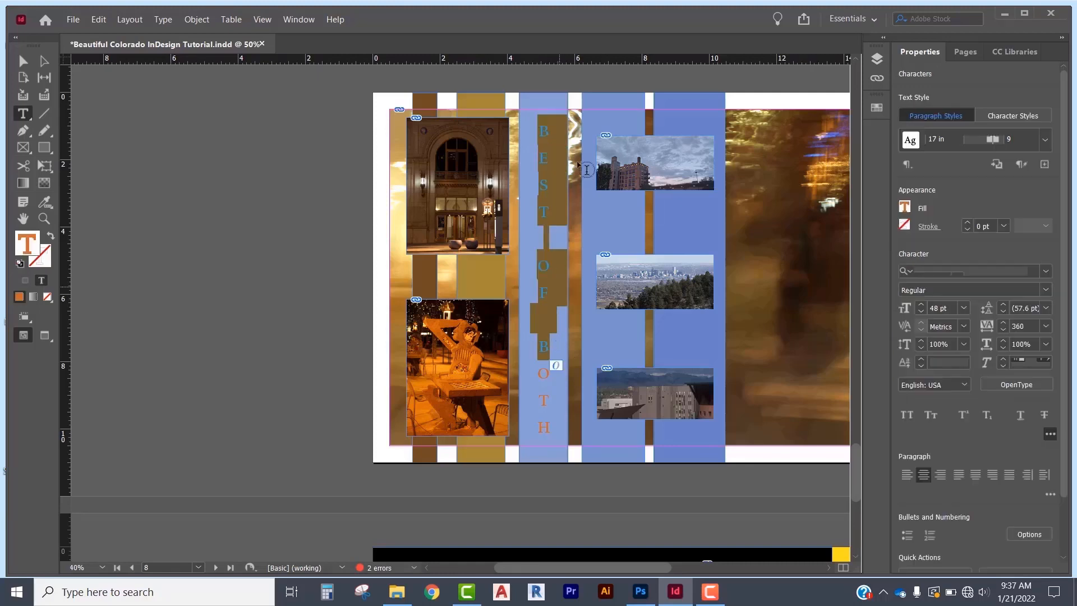
click(559, 133)
key(Return)
key(Return)
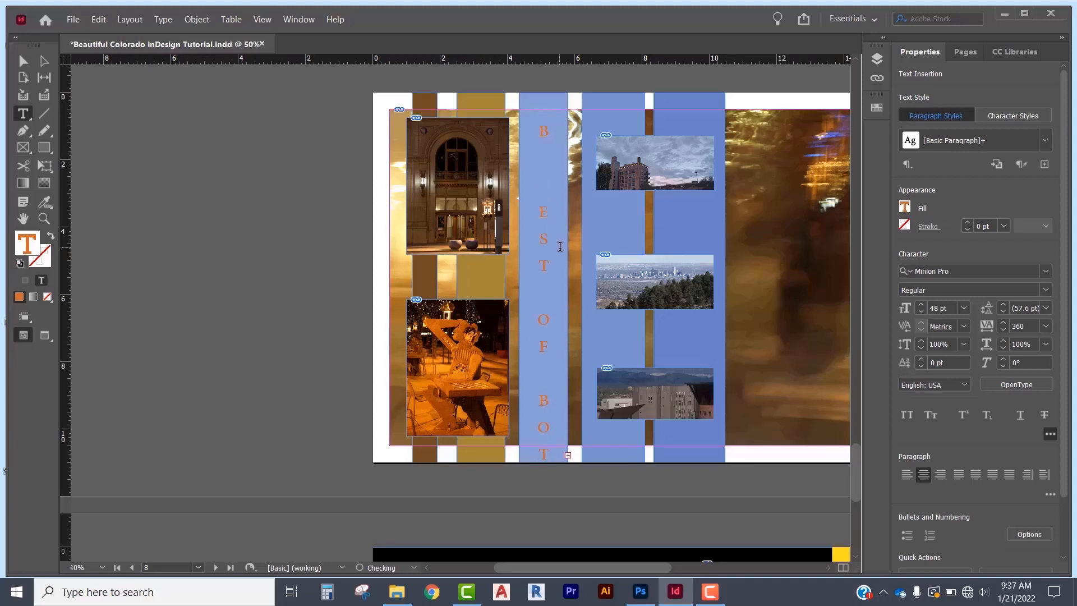
key(BackSpace)
key(BackSpace)
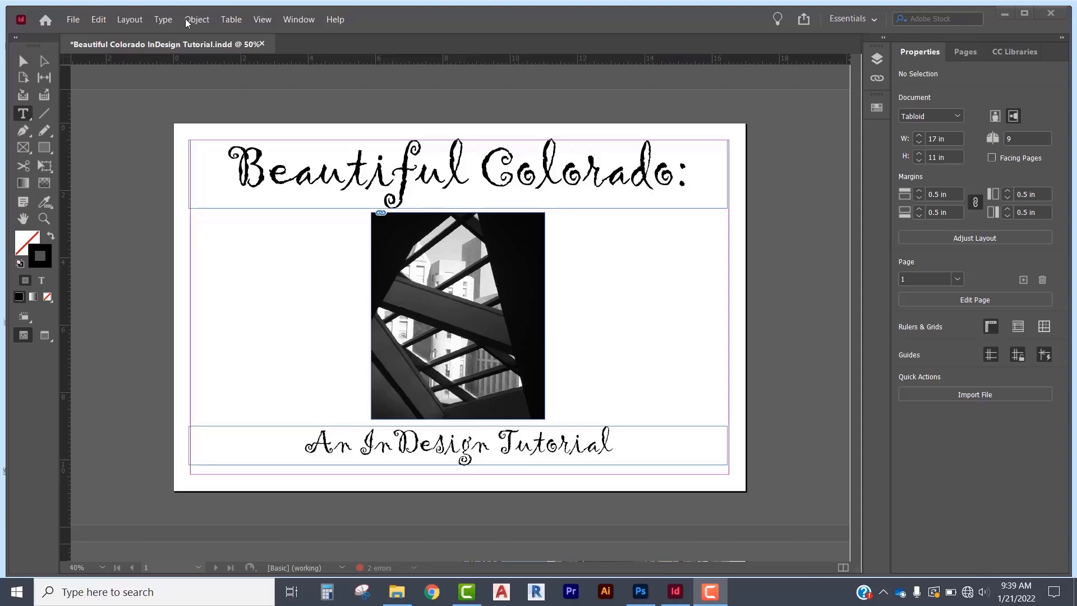
- Look over the text commands and compare the Type tool with its Type on a Path variant
click(161, 22)
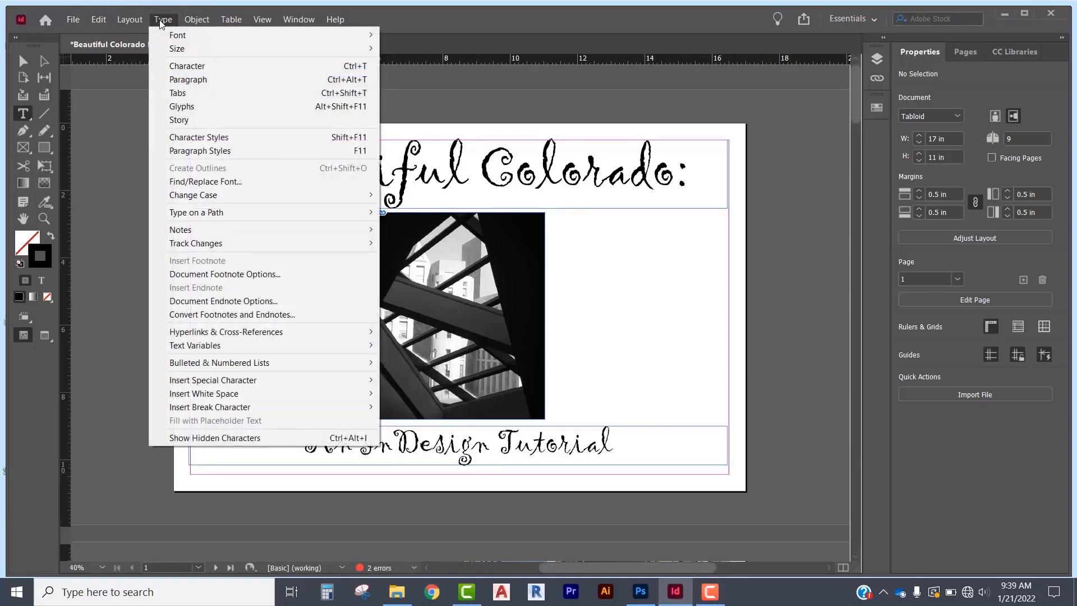
click(20, 118)
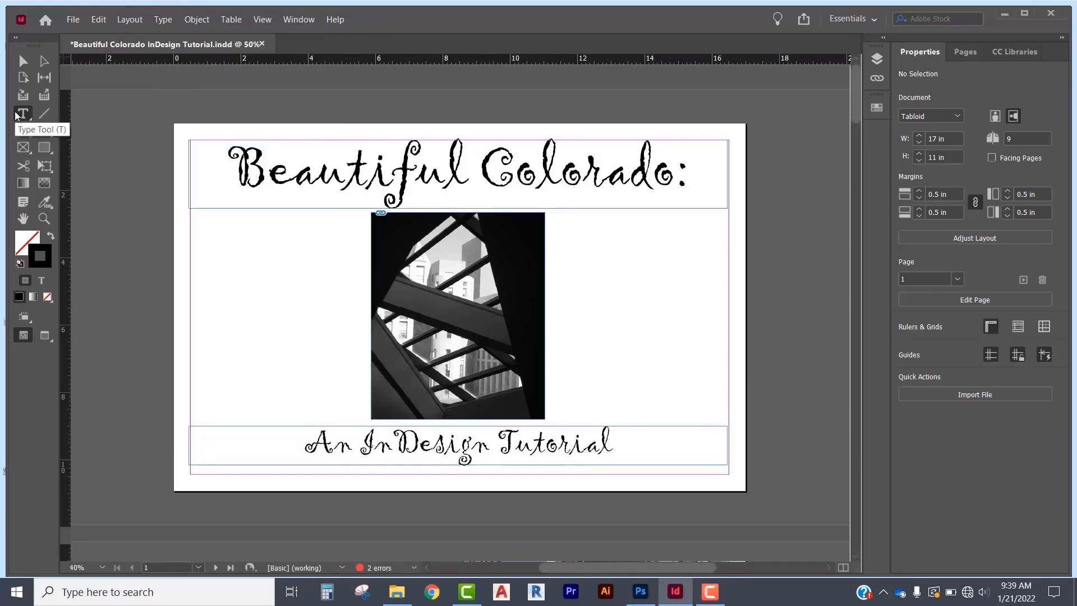
right_click(20, 119)
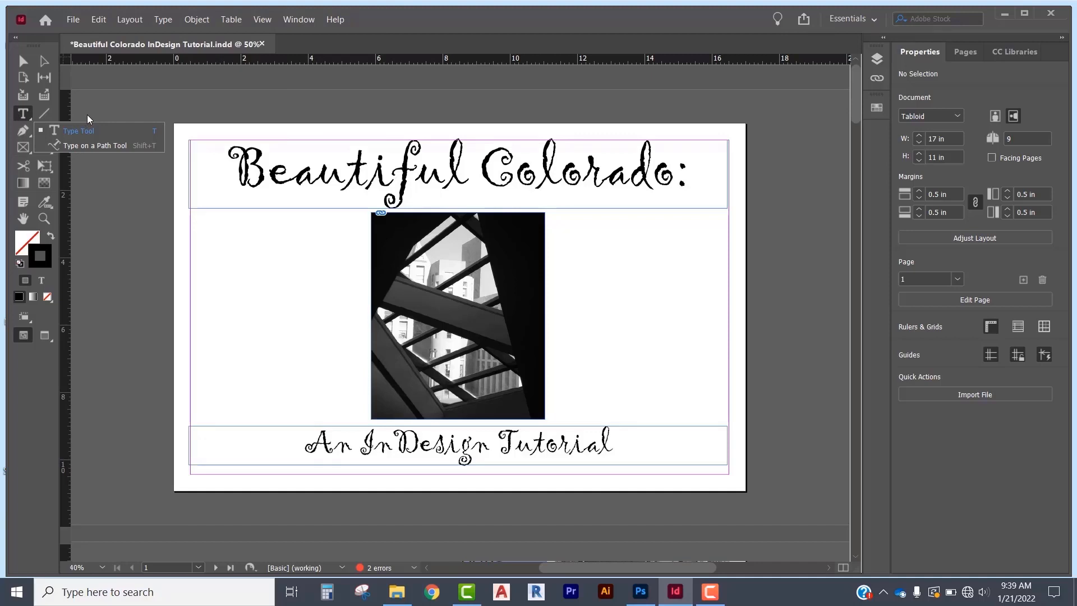
click(25, 116)
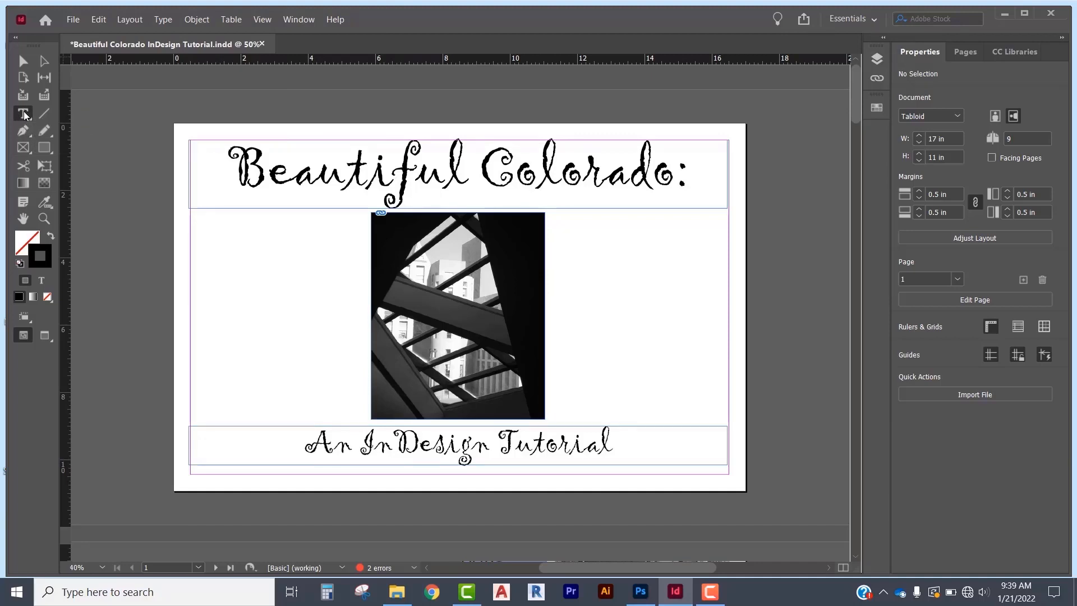
right_click(21, 117)
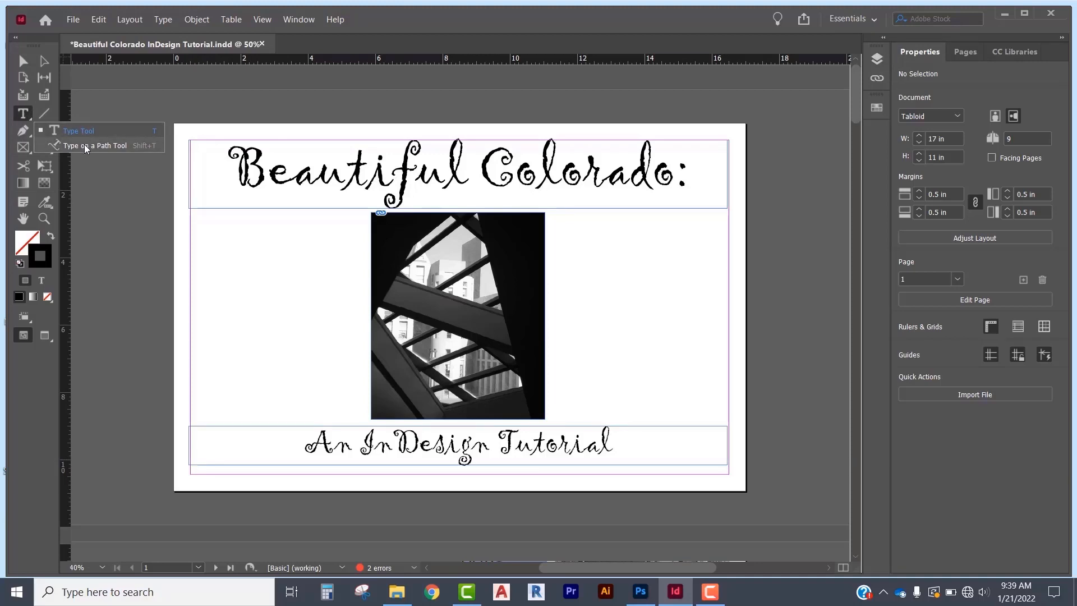
click(23, 131)
click(23, 115)
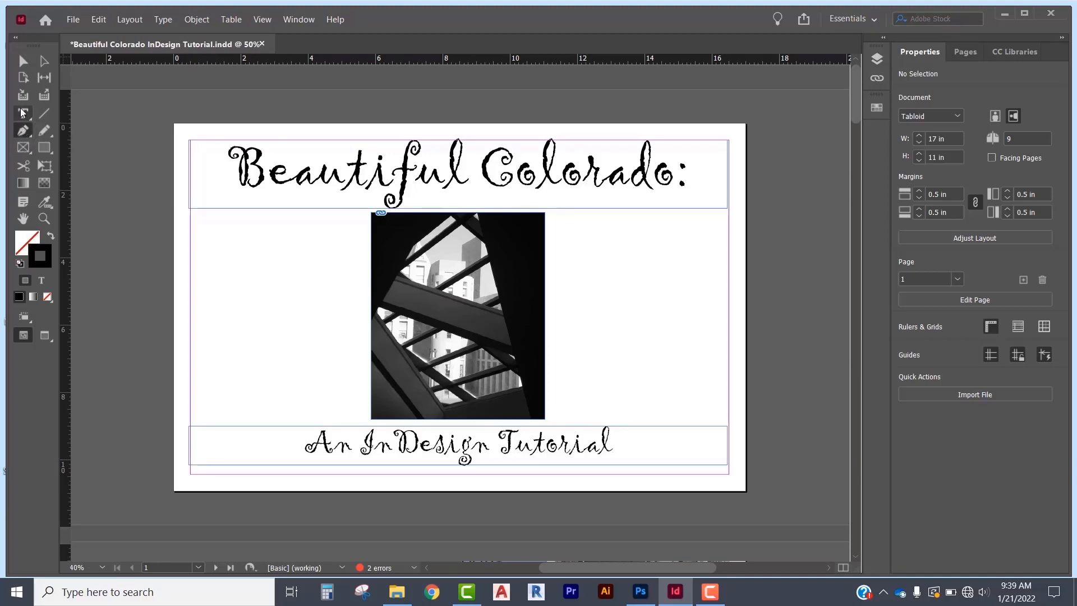
- Examine the available text commands, including fonts, type on a path, bulleted lists, special characters and quotation marks
click(163, 20)
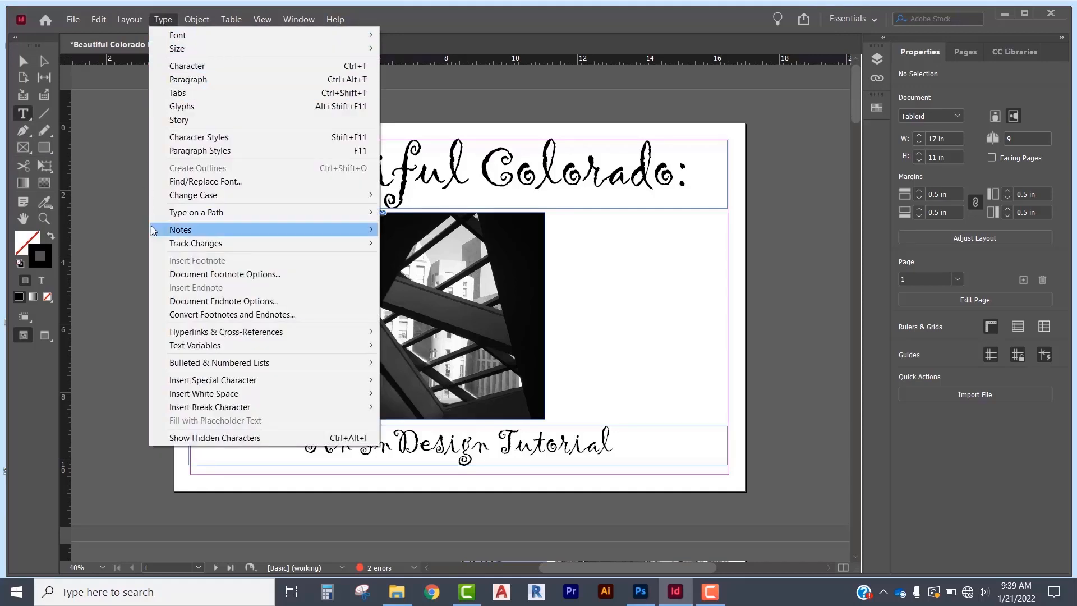
mouse_move(247, 211)
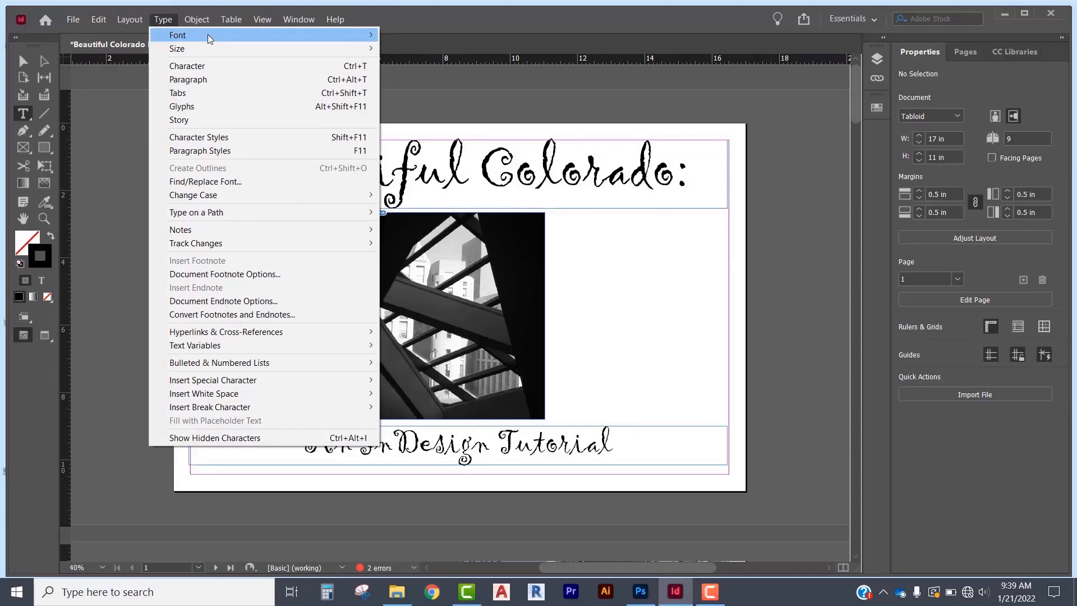
mouse_move(206, 51)
mouse_move(172, 367)
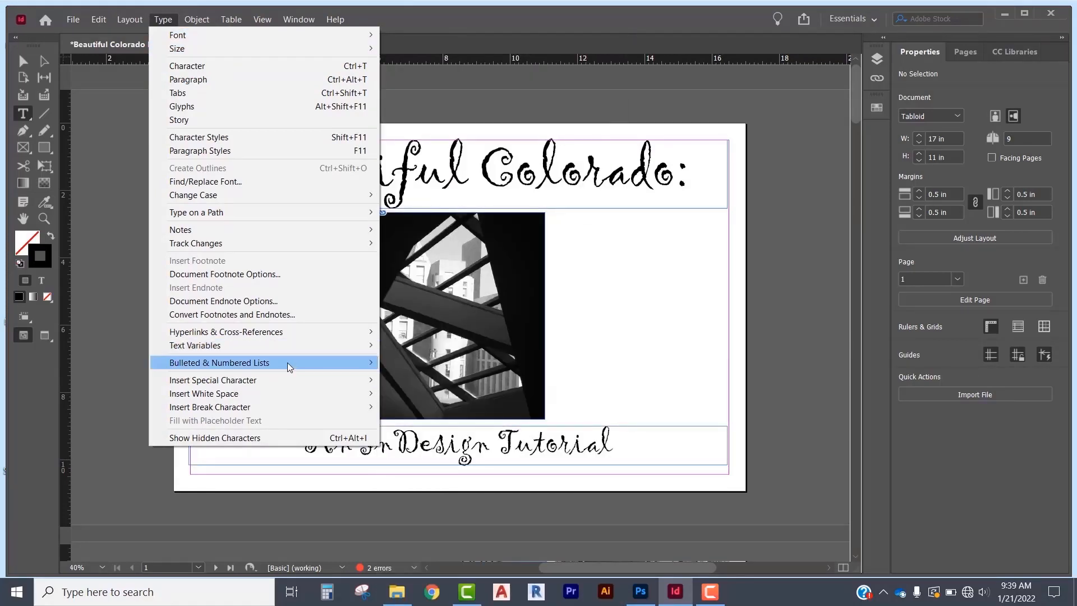
mouse_move(233, 381)
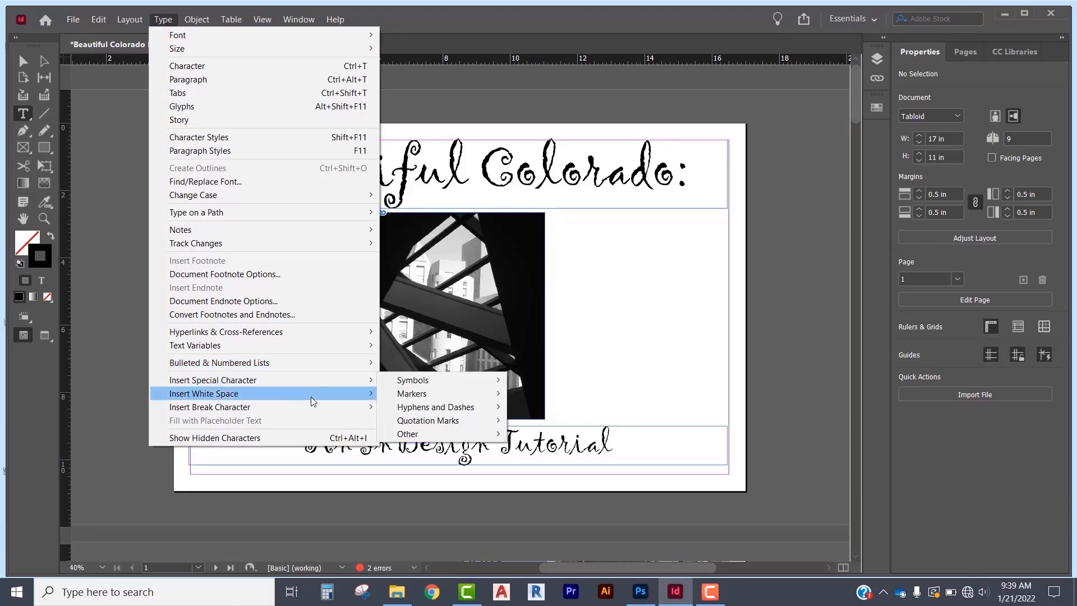
mouse_move(395, 423)
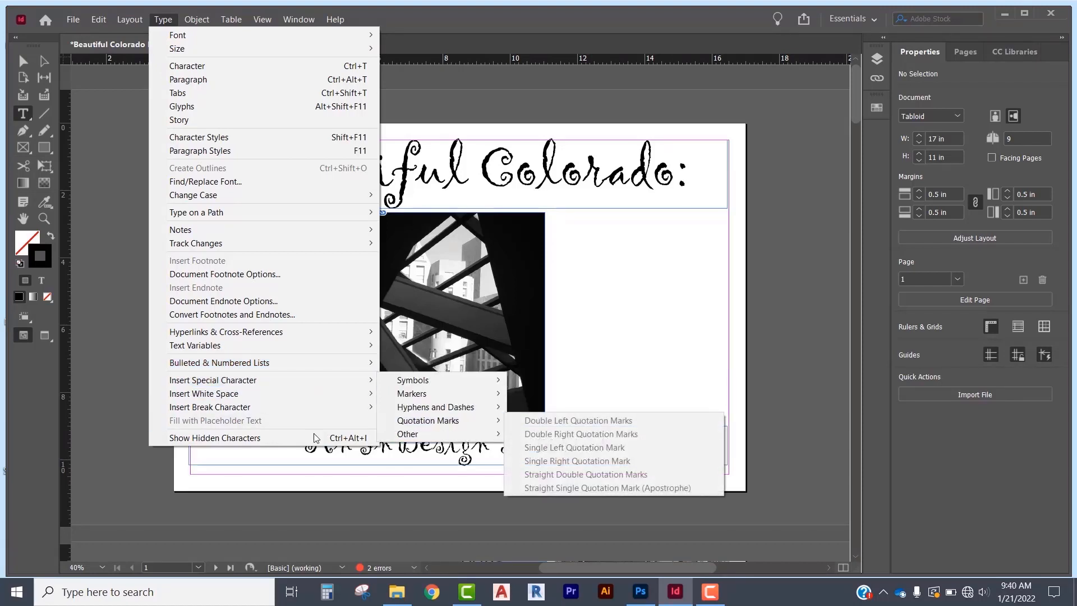
click(1004, 75)
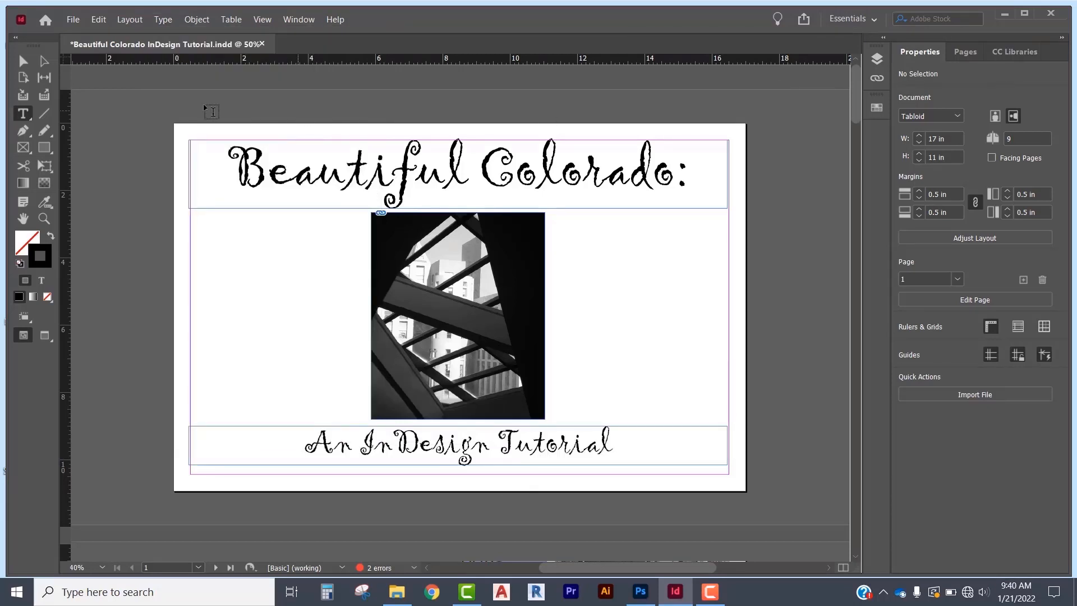
- Draw a text frame beside the cover photo and review its paragraph styles, text colour swatches and font list
click(23, 115)
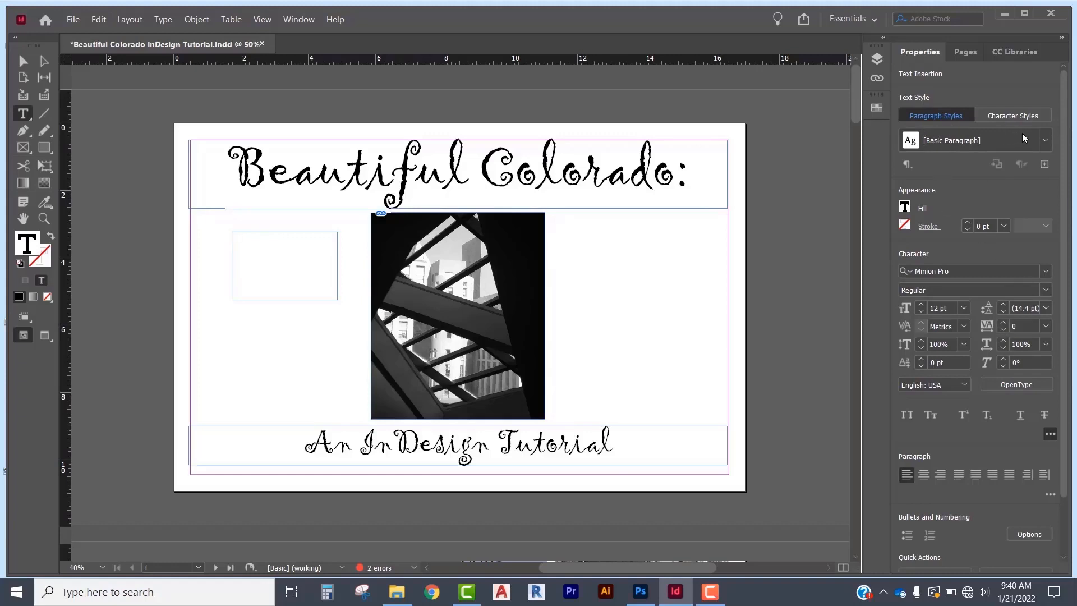
click(977, 138)
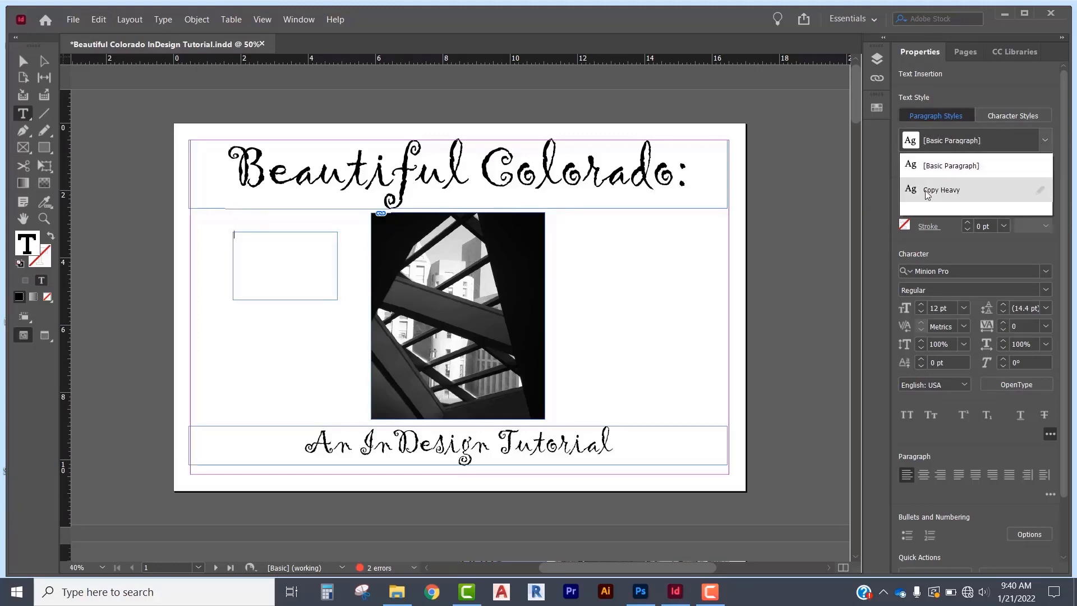
click(998, 97)
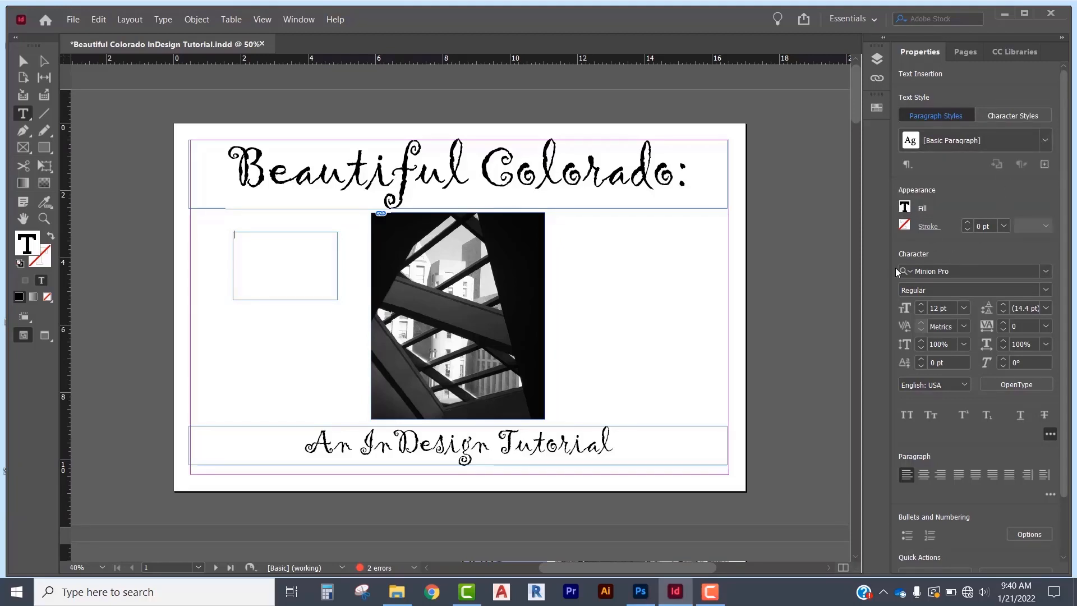
click(904, 224)
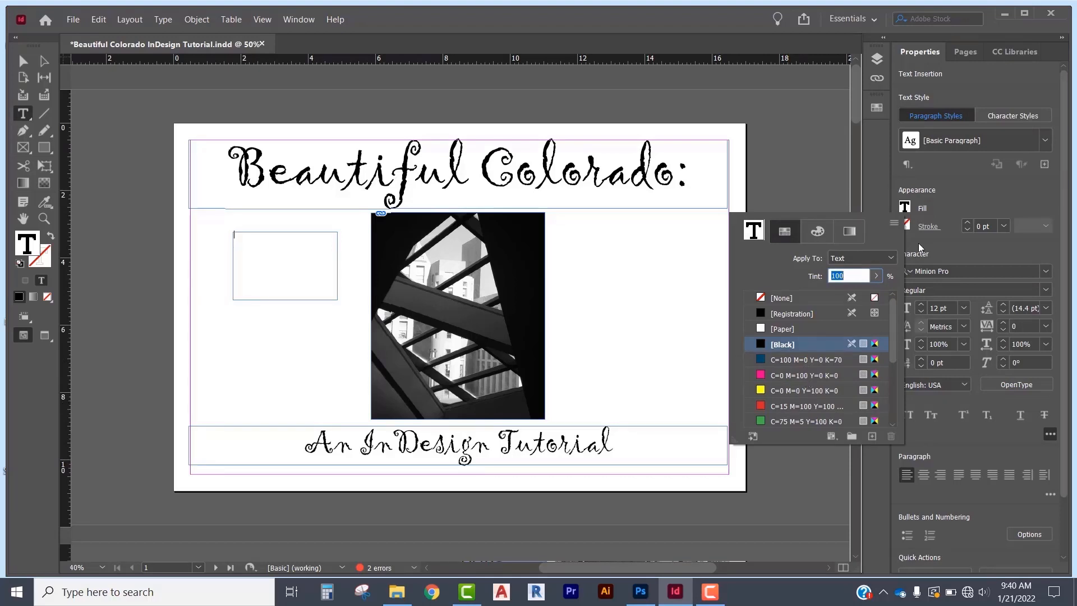
click(947, 197)
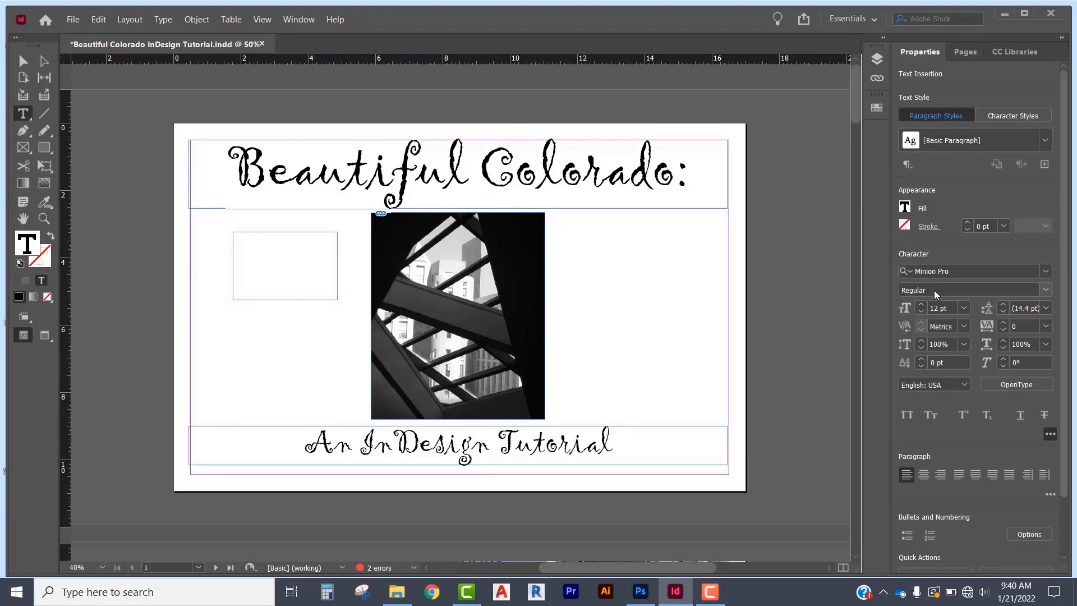
click(1046, 272)
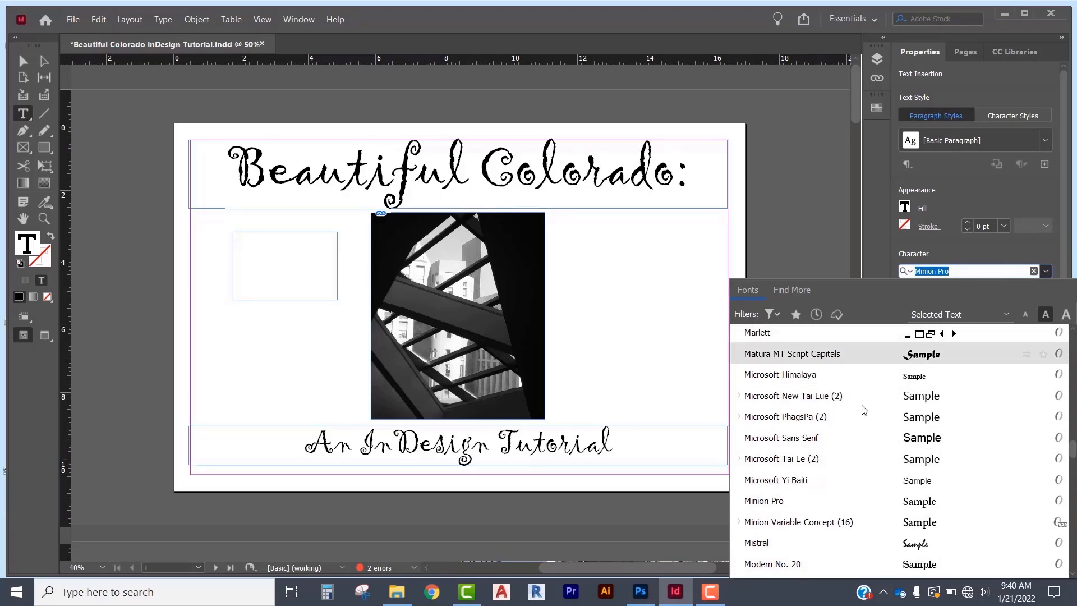
click(982, 253)
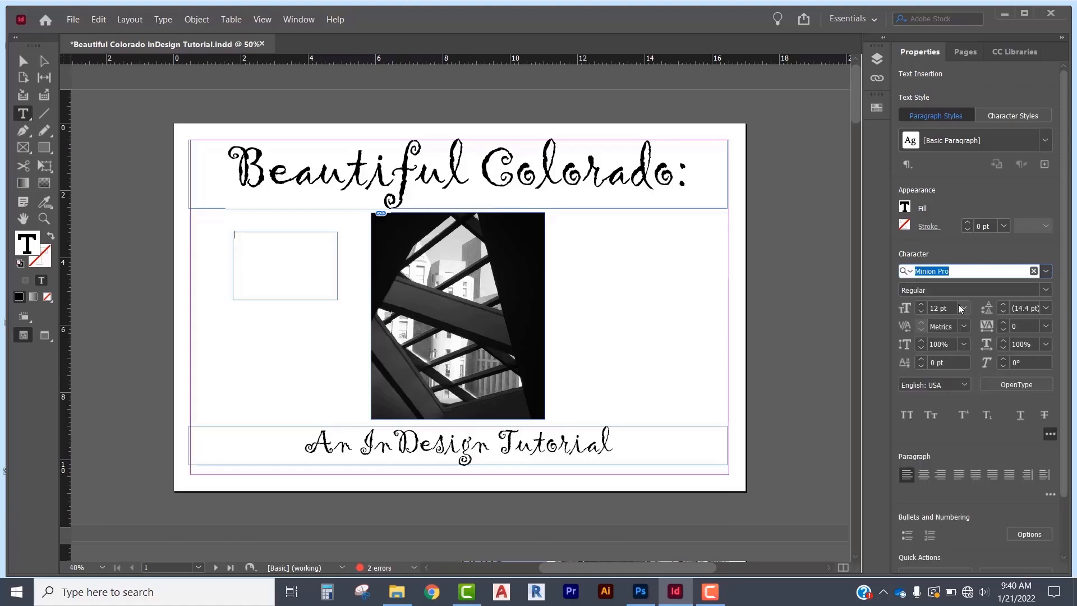
- Collapse the additional character options and expand the additional paragraph options for the new text frame
click(1048, 435)
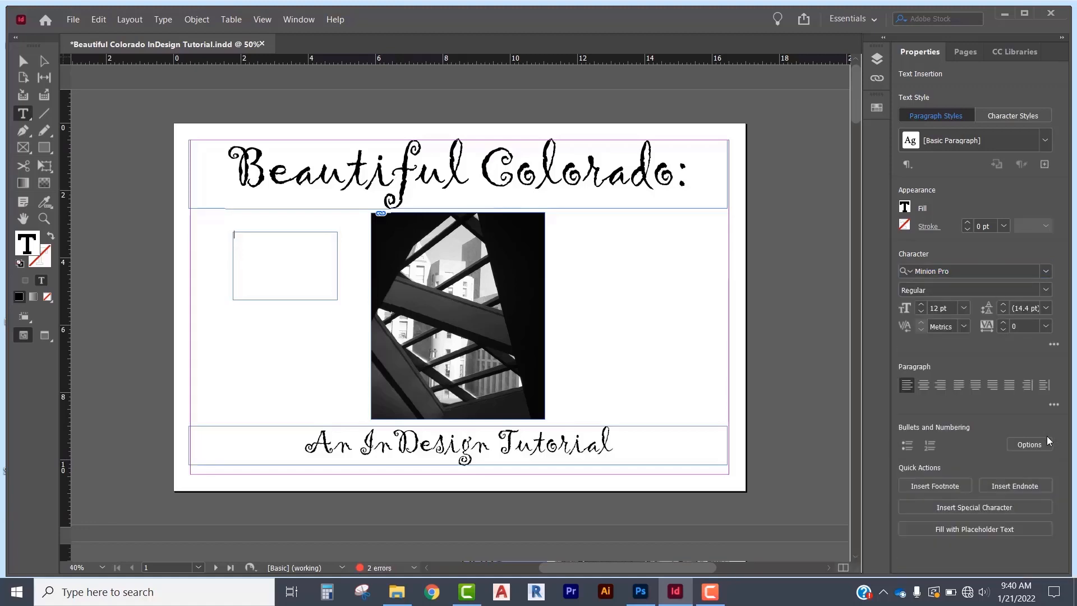
click(1053, 405)
scroll(976, 445, down, 3)
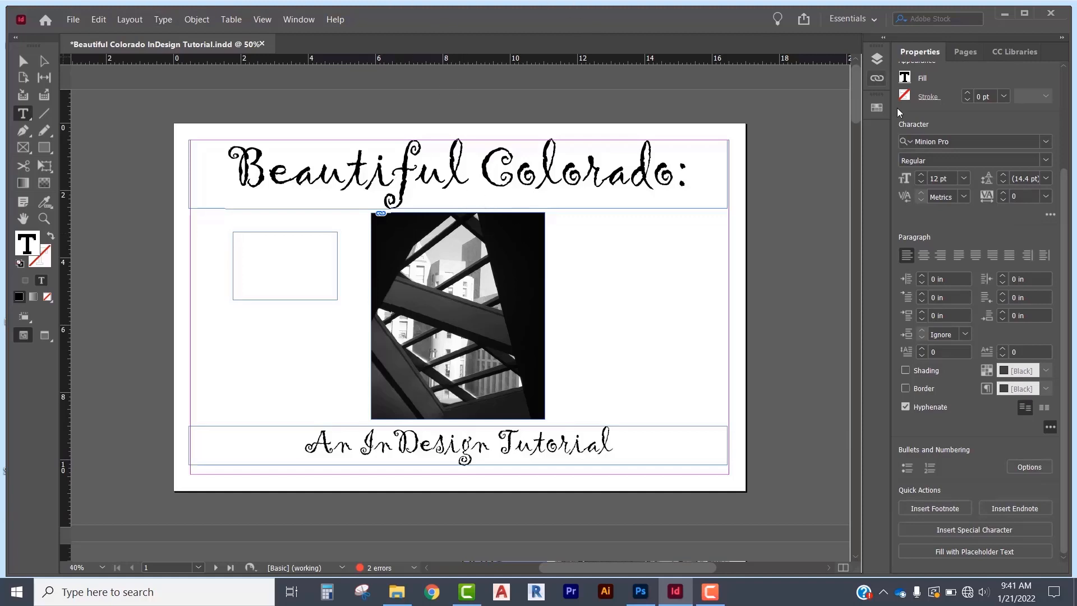
- Fill the text frame beside the cover photo with placeholder text and delete the frame
click(923, 552)
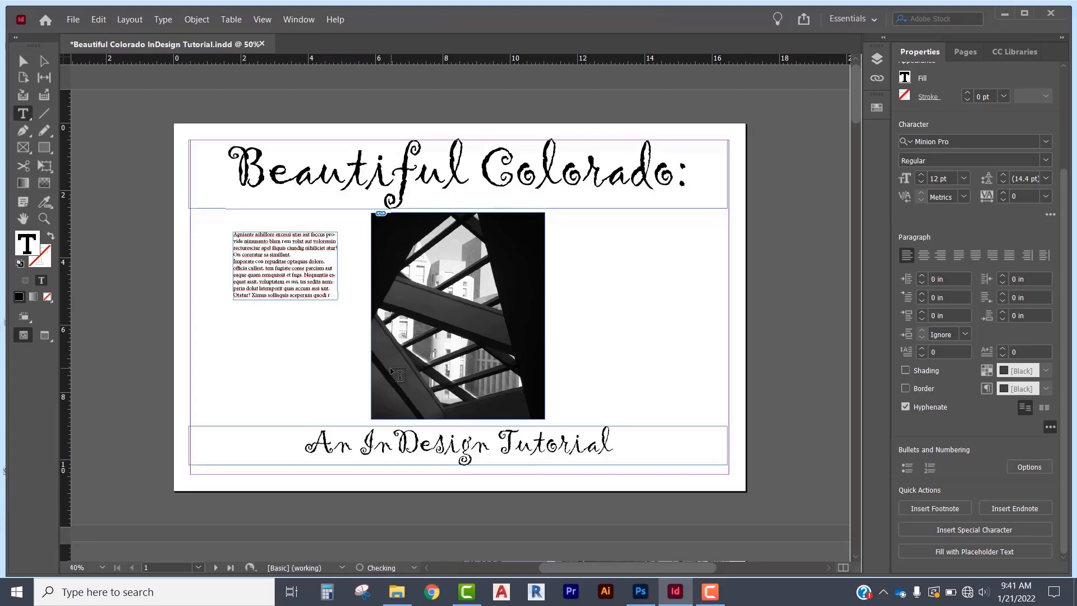
key(Escape)
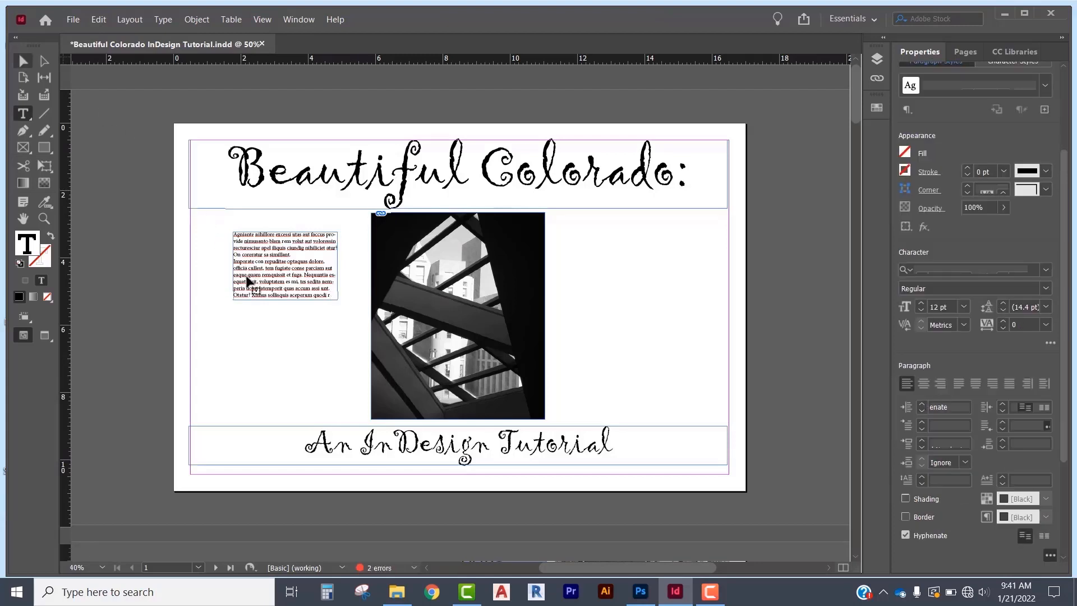
click(250, 273)
key(Delete)
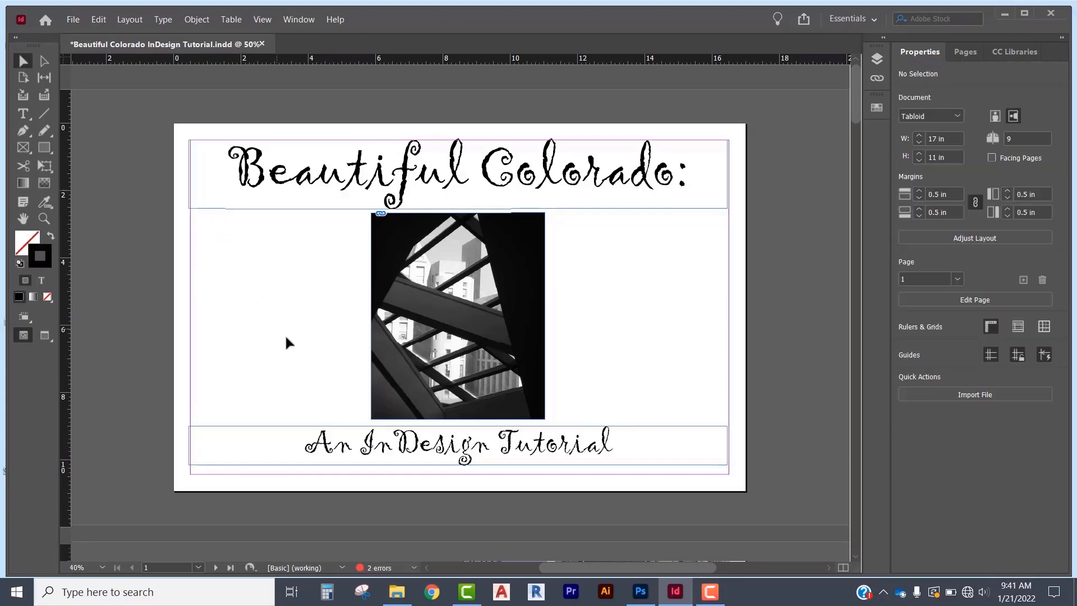